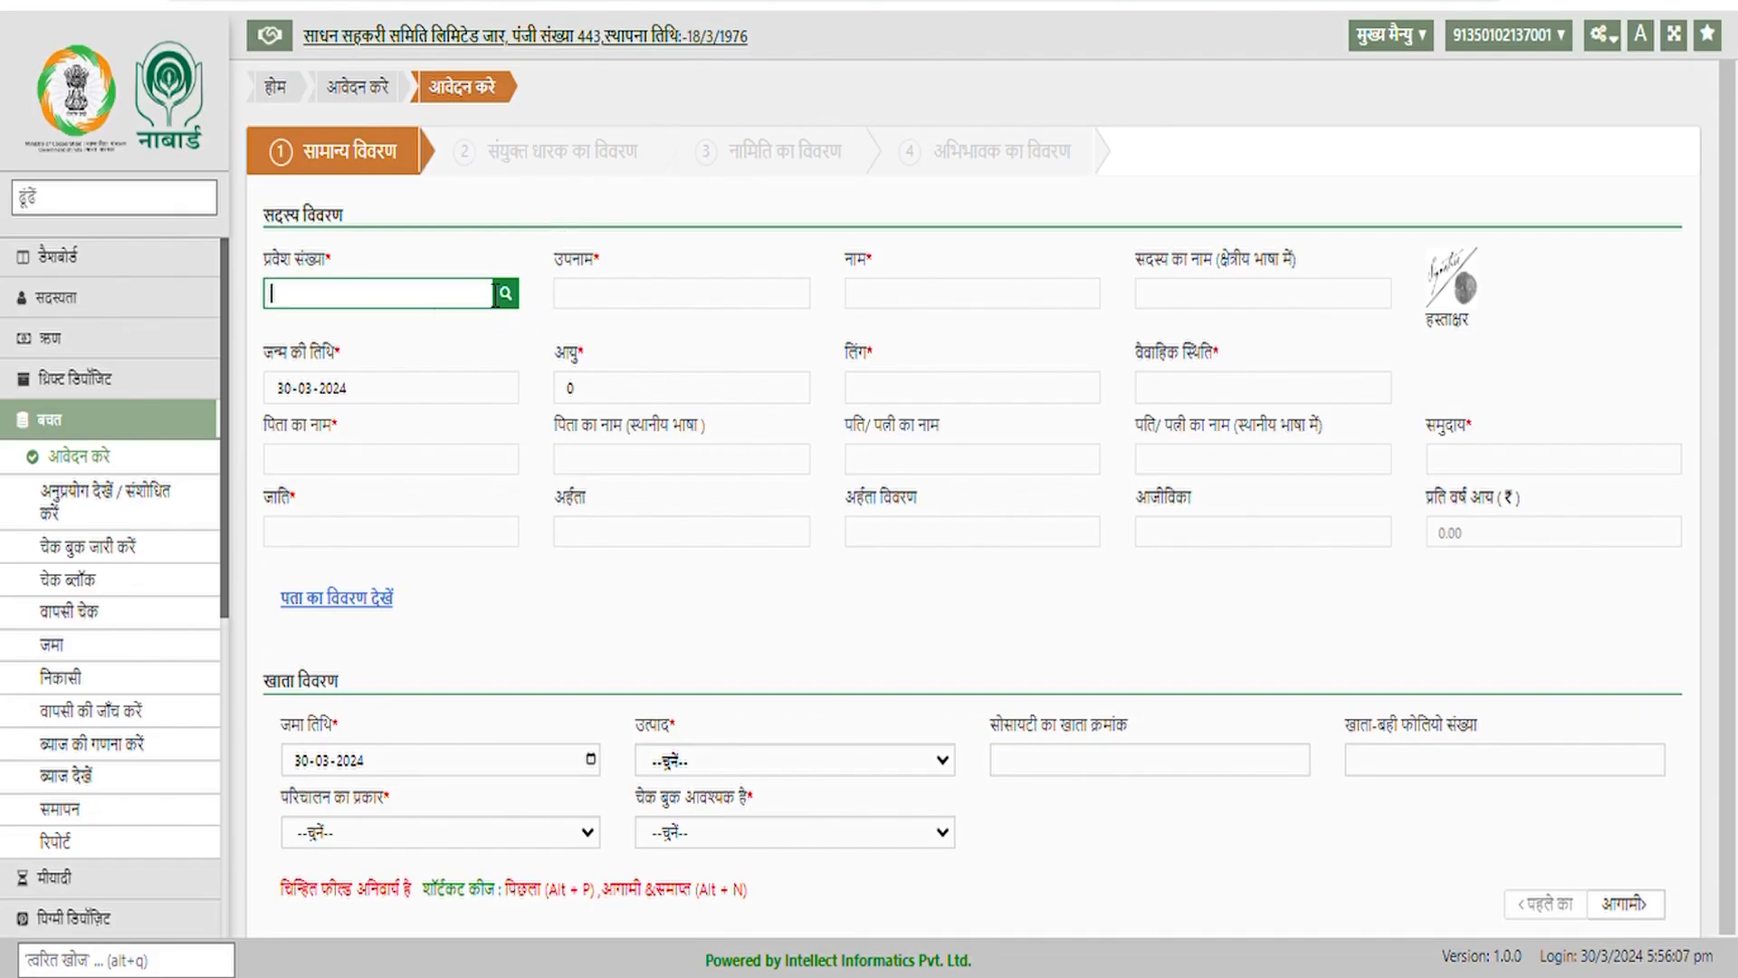
{"action": "type", "text": "0100005"}
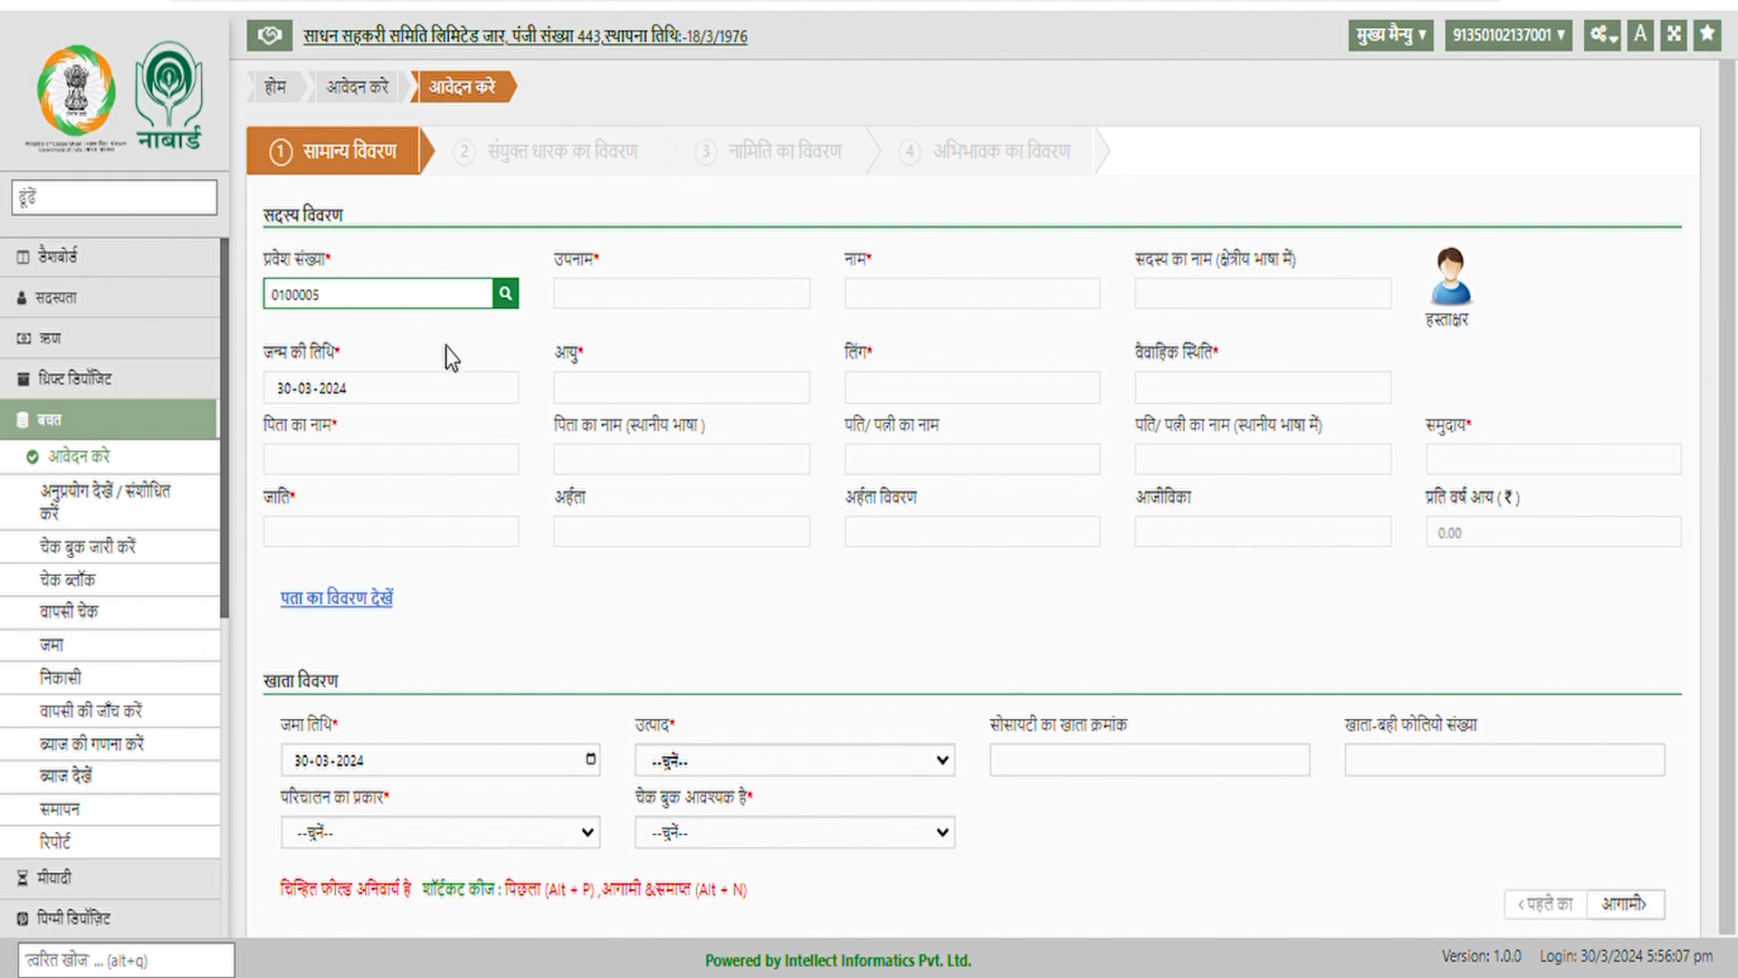
{"action": "key", "text": "Return"}
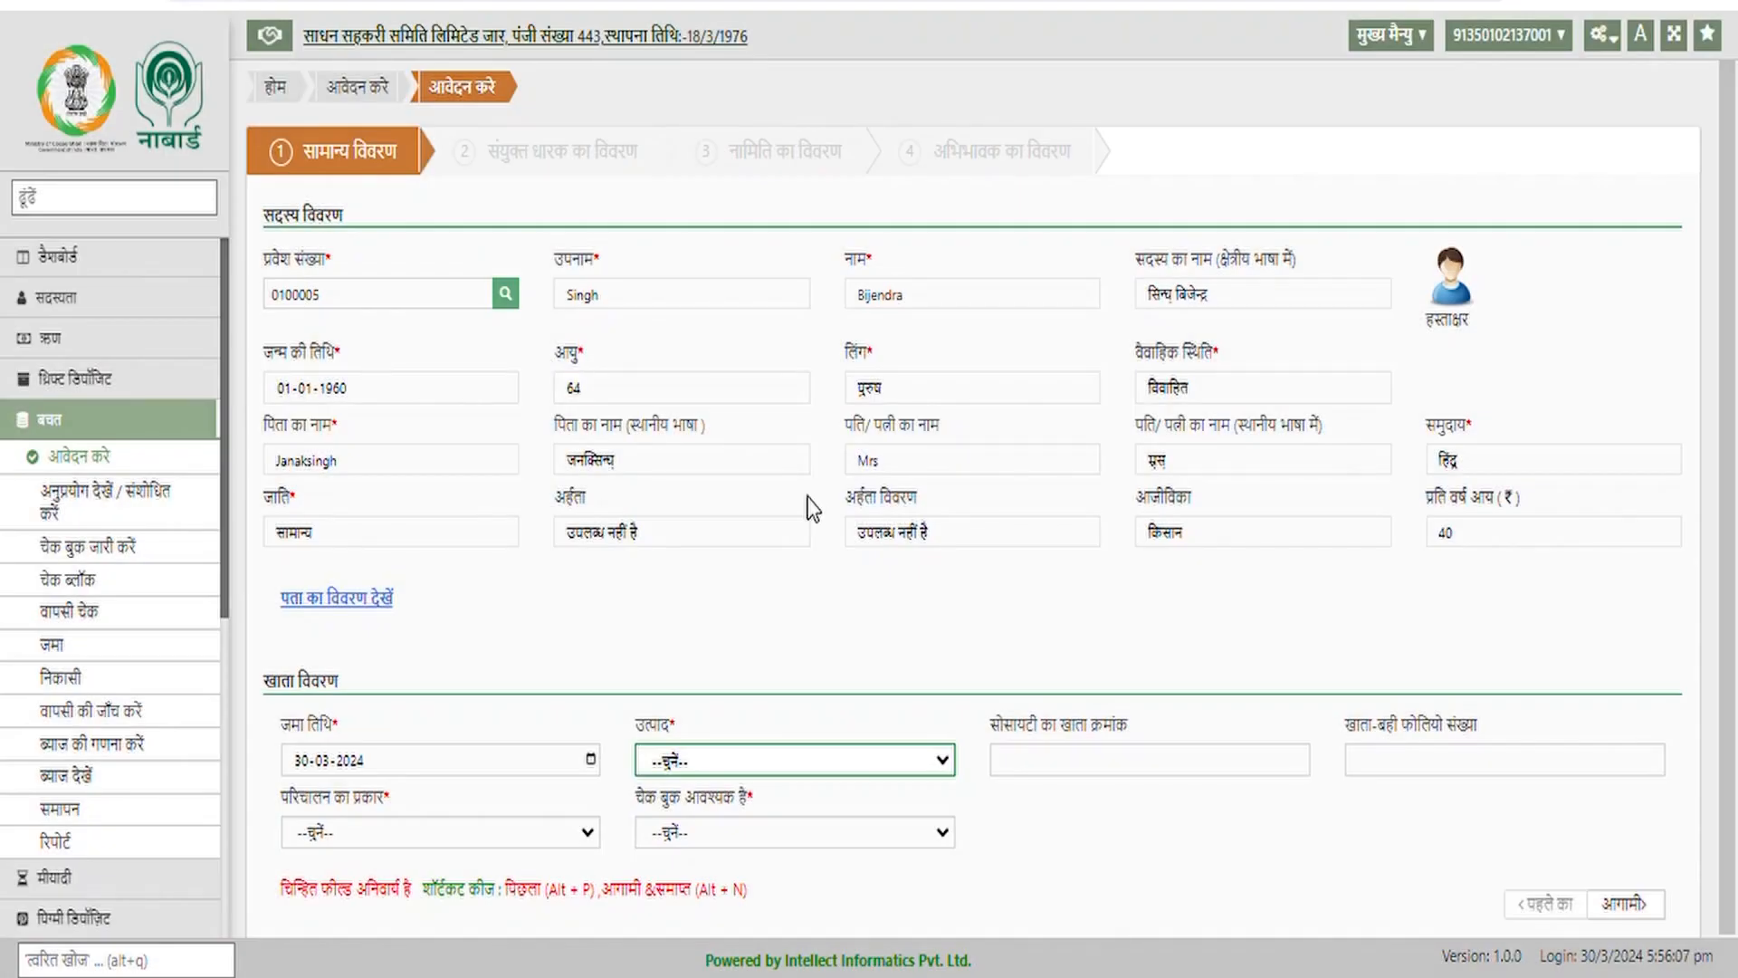
{"action": "scroll", "coordinate": [822, 525], "scroll_direction": "down", "scroll_amount": 1}
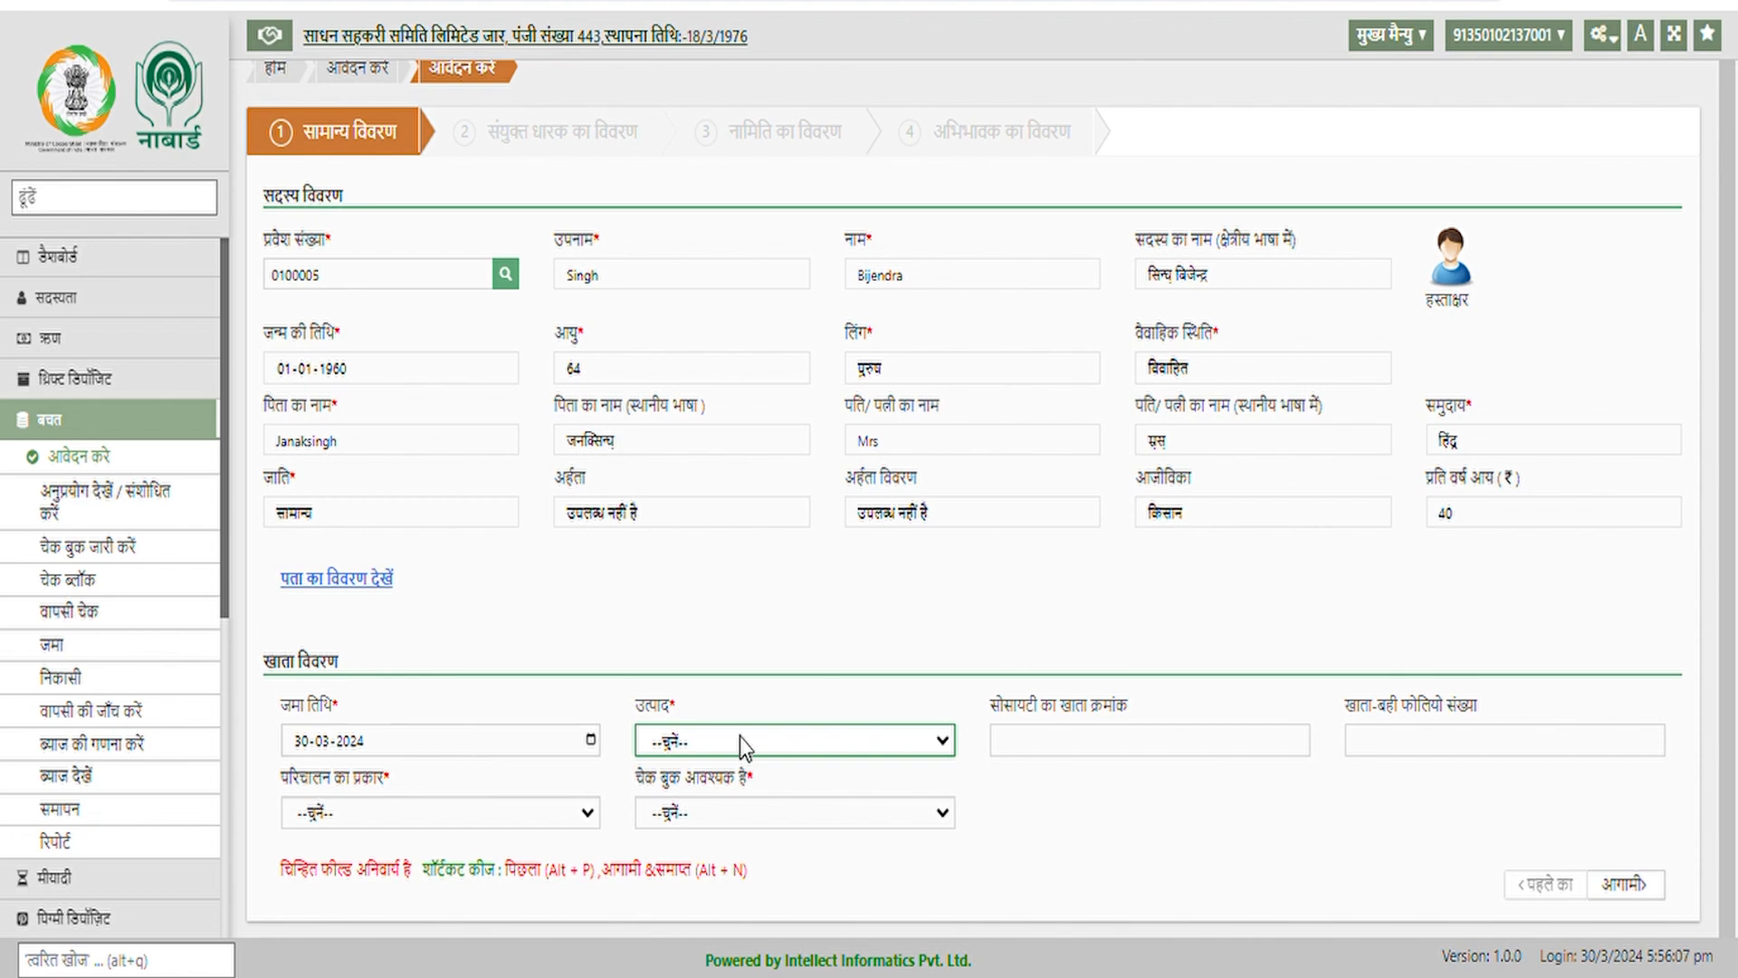
Choose the बचत जमा product with society account number 589 and ledger folio 5.
{"action": "left_click", "coordinate": [728, 796]}
{"action": "left_click", "coordinate": [1016, 757]}
{"action": "type", "text": "589"}
{"action": "left_click", "coordinate": [1399, 744]}
{"action": "type", "text": "5"}
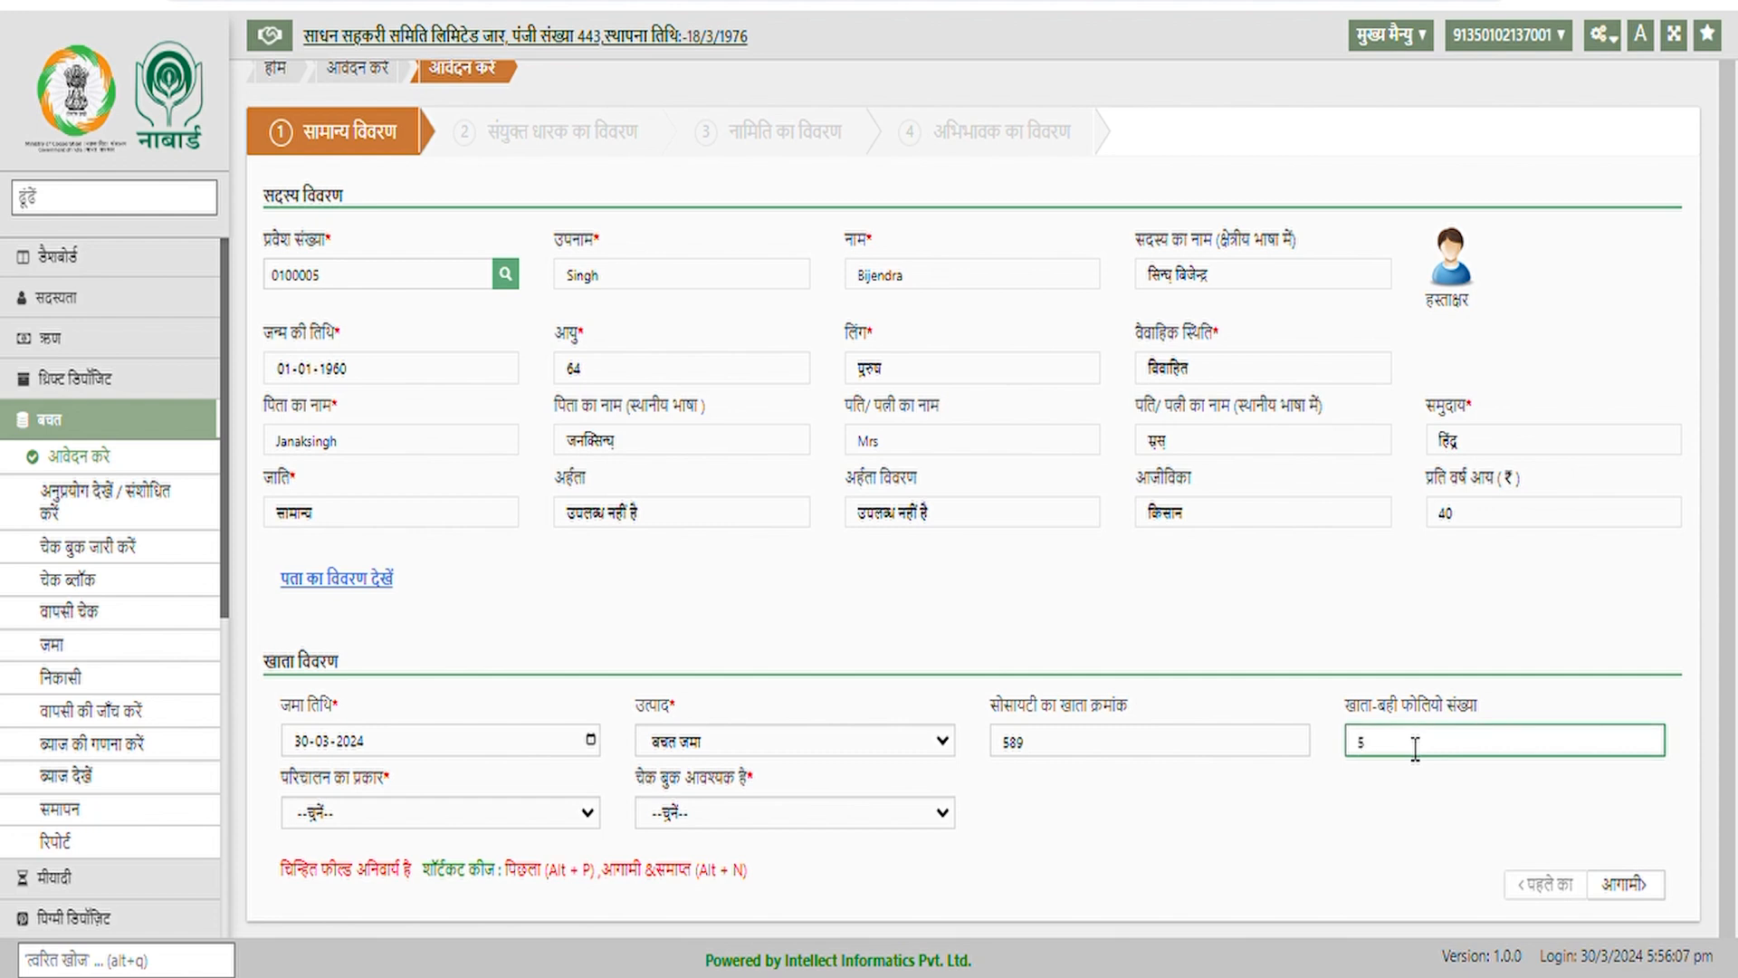
Set single (अकेला) operation with no cheque book, then continue to joint-holder details.
{"action": "left_click", "coordinate": [374, 840]}
{"action": "left_click", "coordinate": [747, 819]}
{"action": "left_click", "coordinate": [699, 886]}
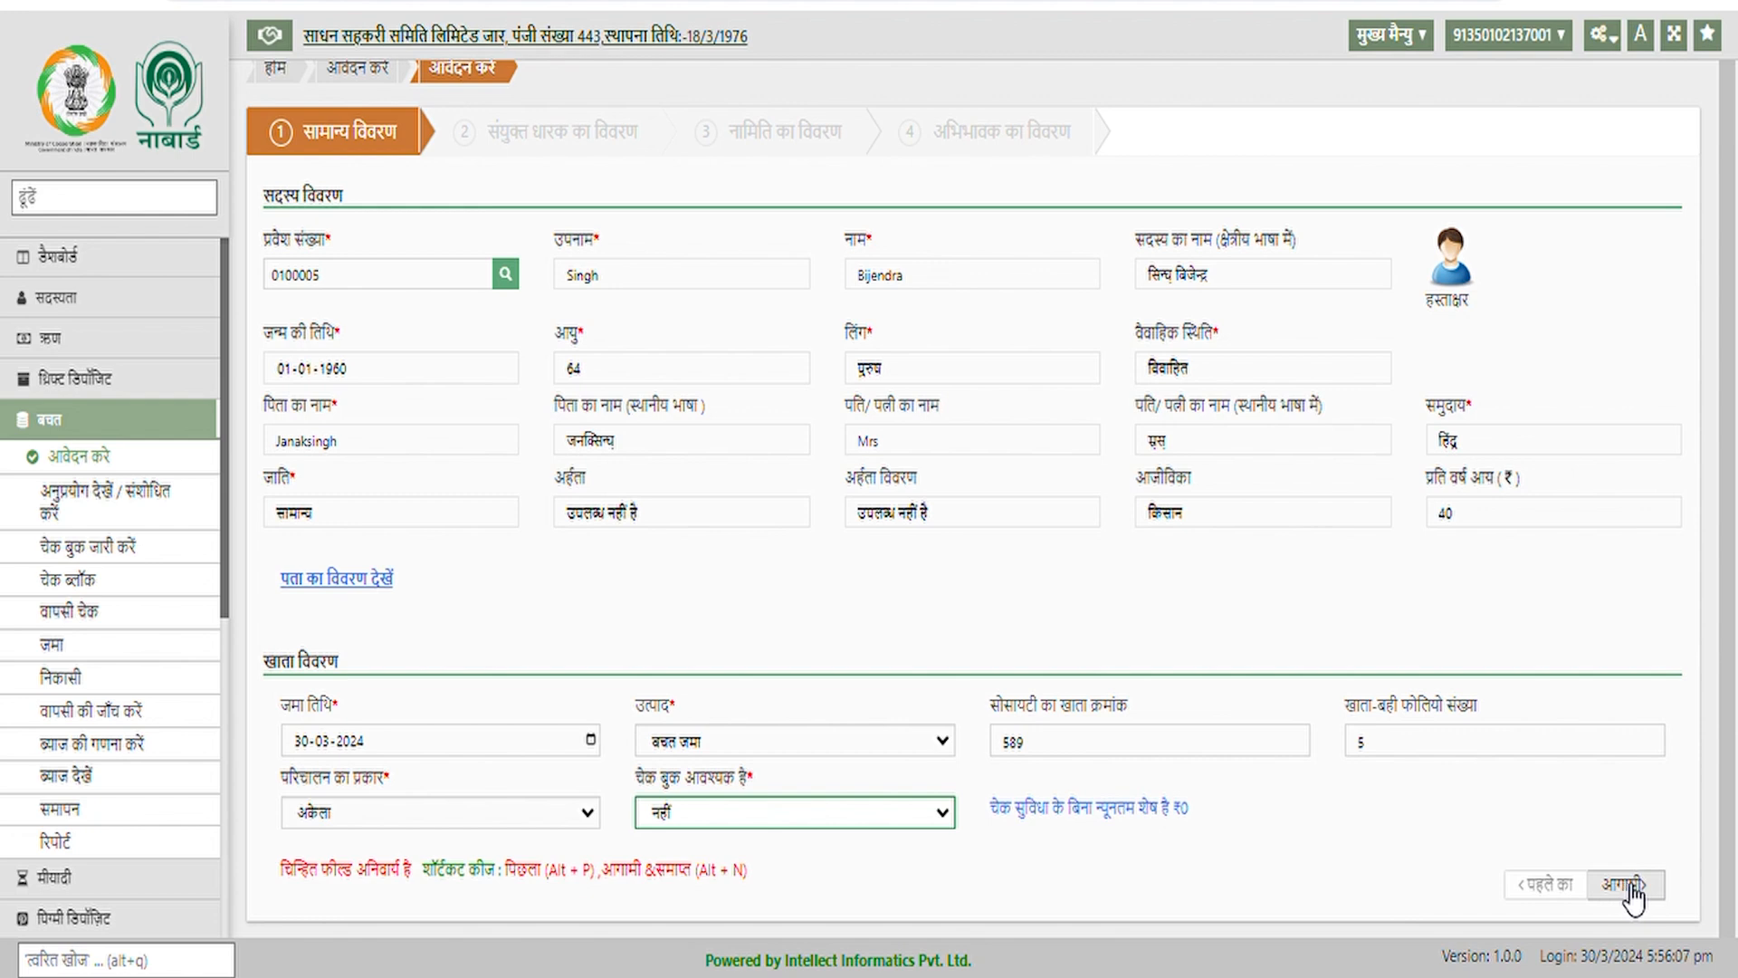
{"action": "left_click", "coordinate": [1625, 885]}
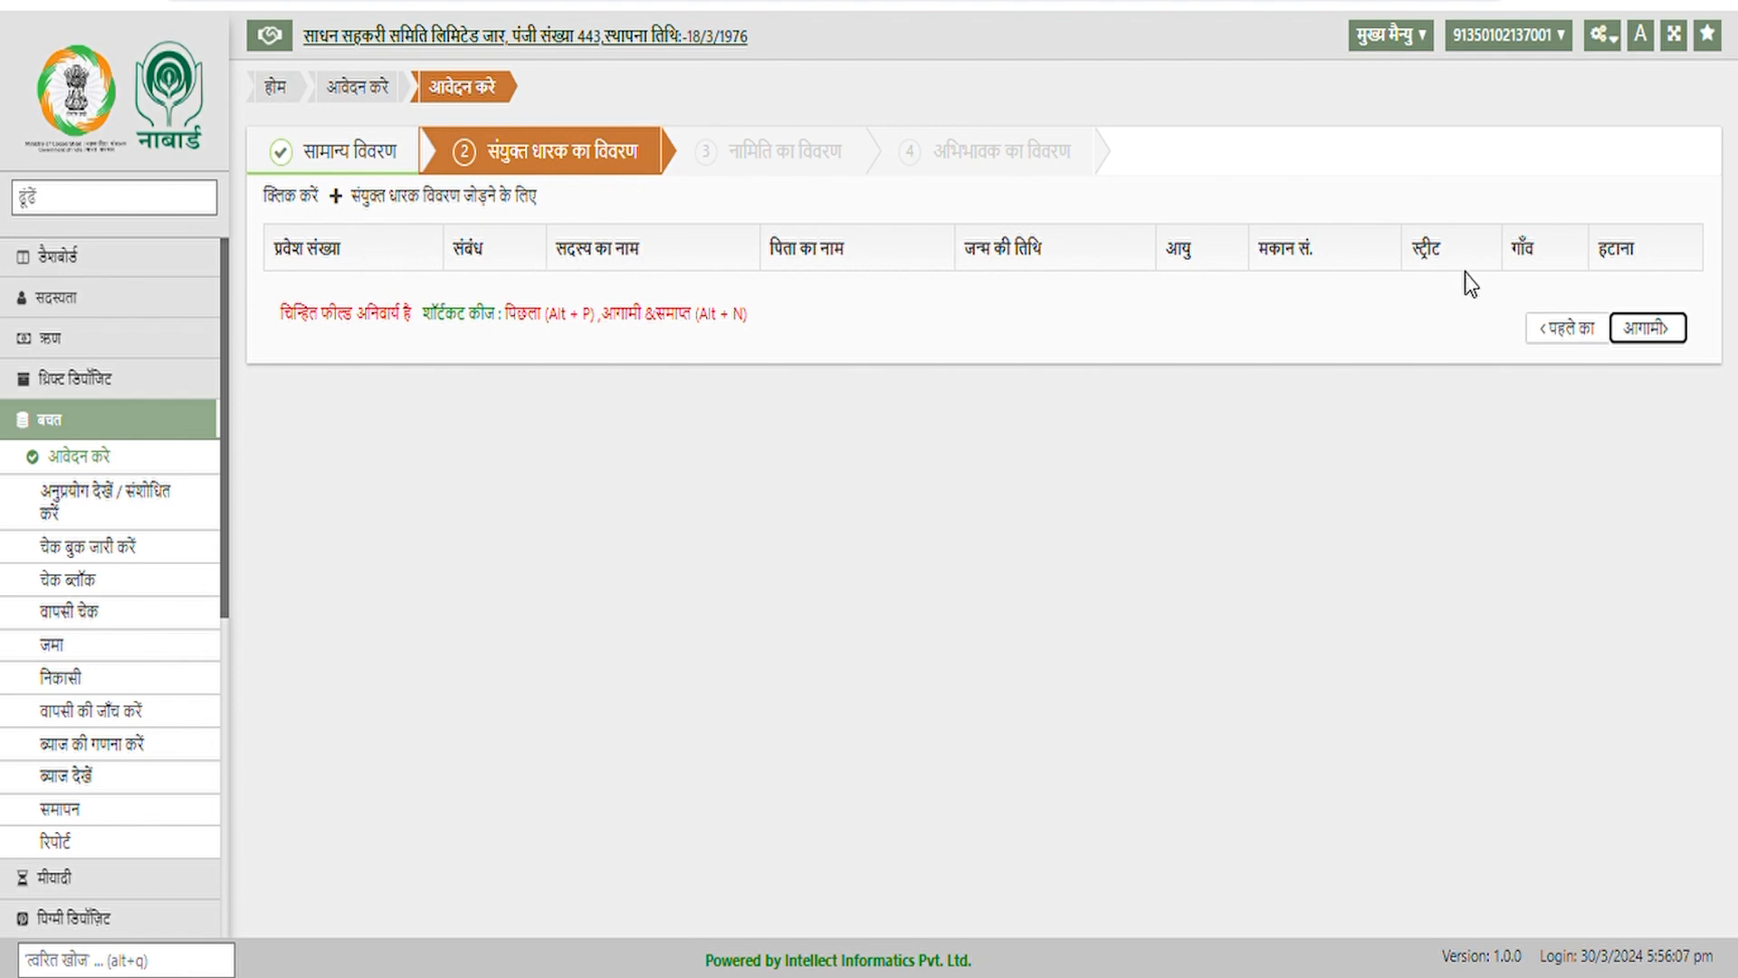
Pass the joint-holder and nominee steps without adding anyone, continuing to guardian details.
{"action": "left_click", "coordinate": [1646, 331]}
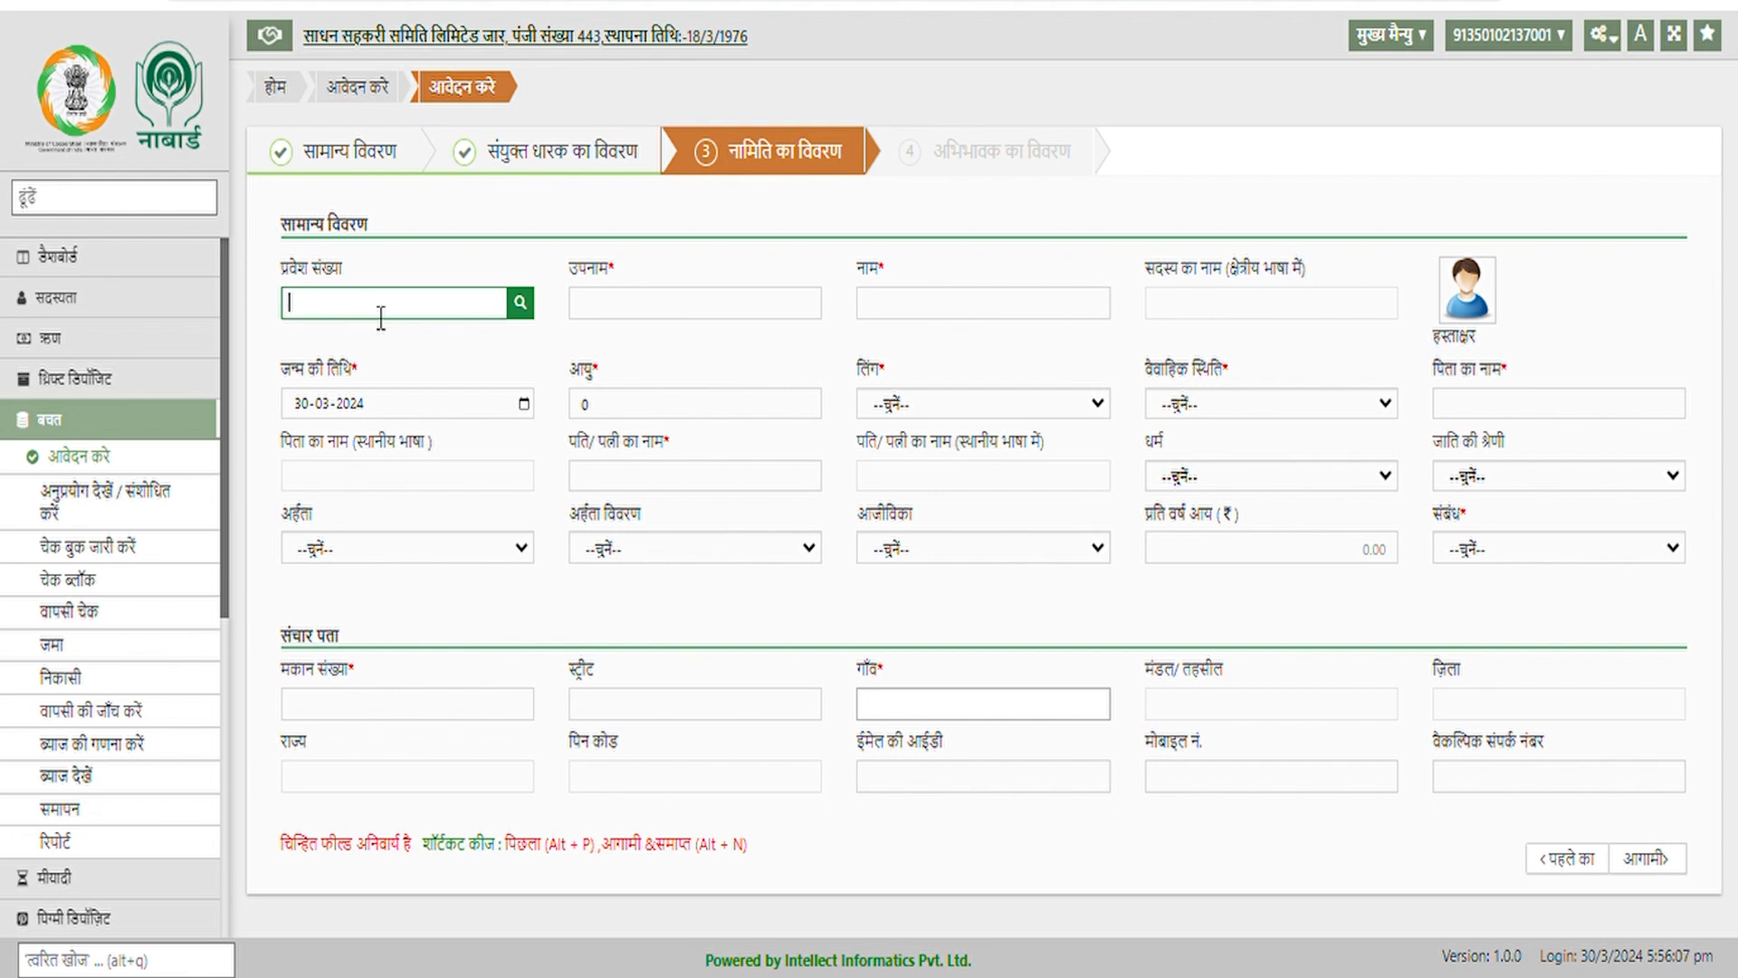
{"action": "left_click", "coordinate": [521, 302]}
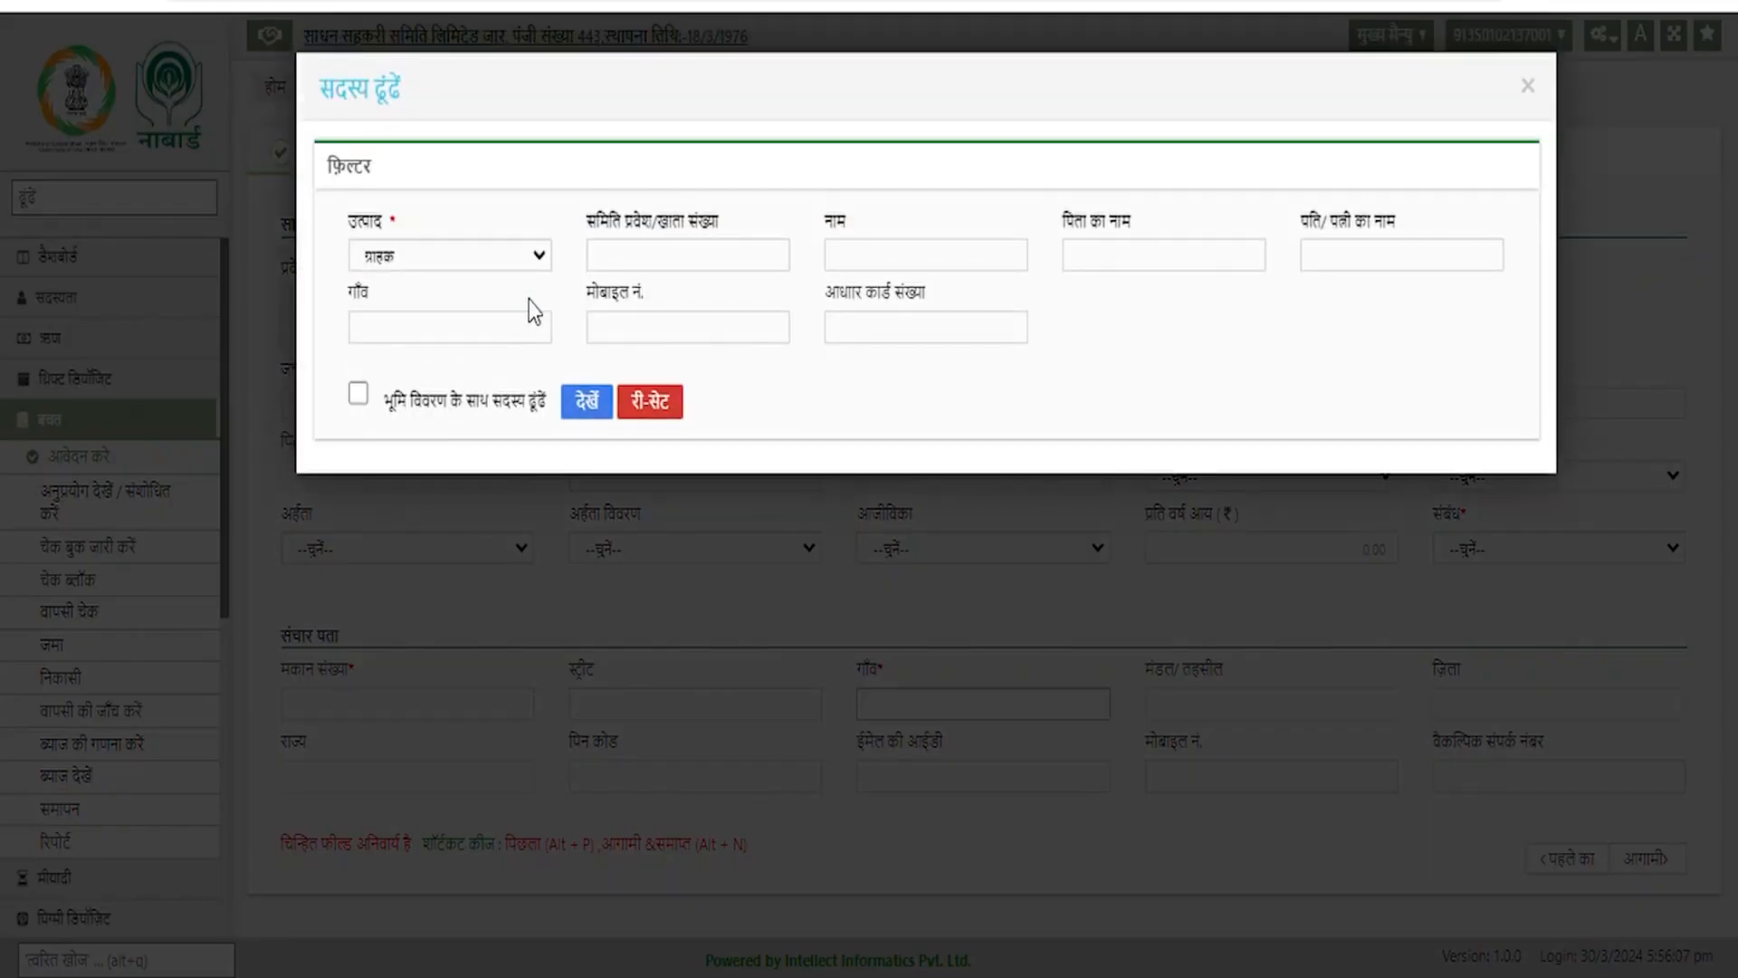
{"action": "left_click", "coordinate": [902, 266]}
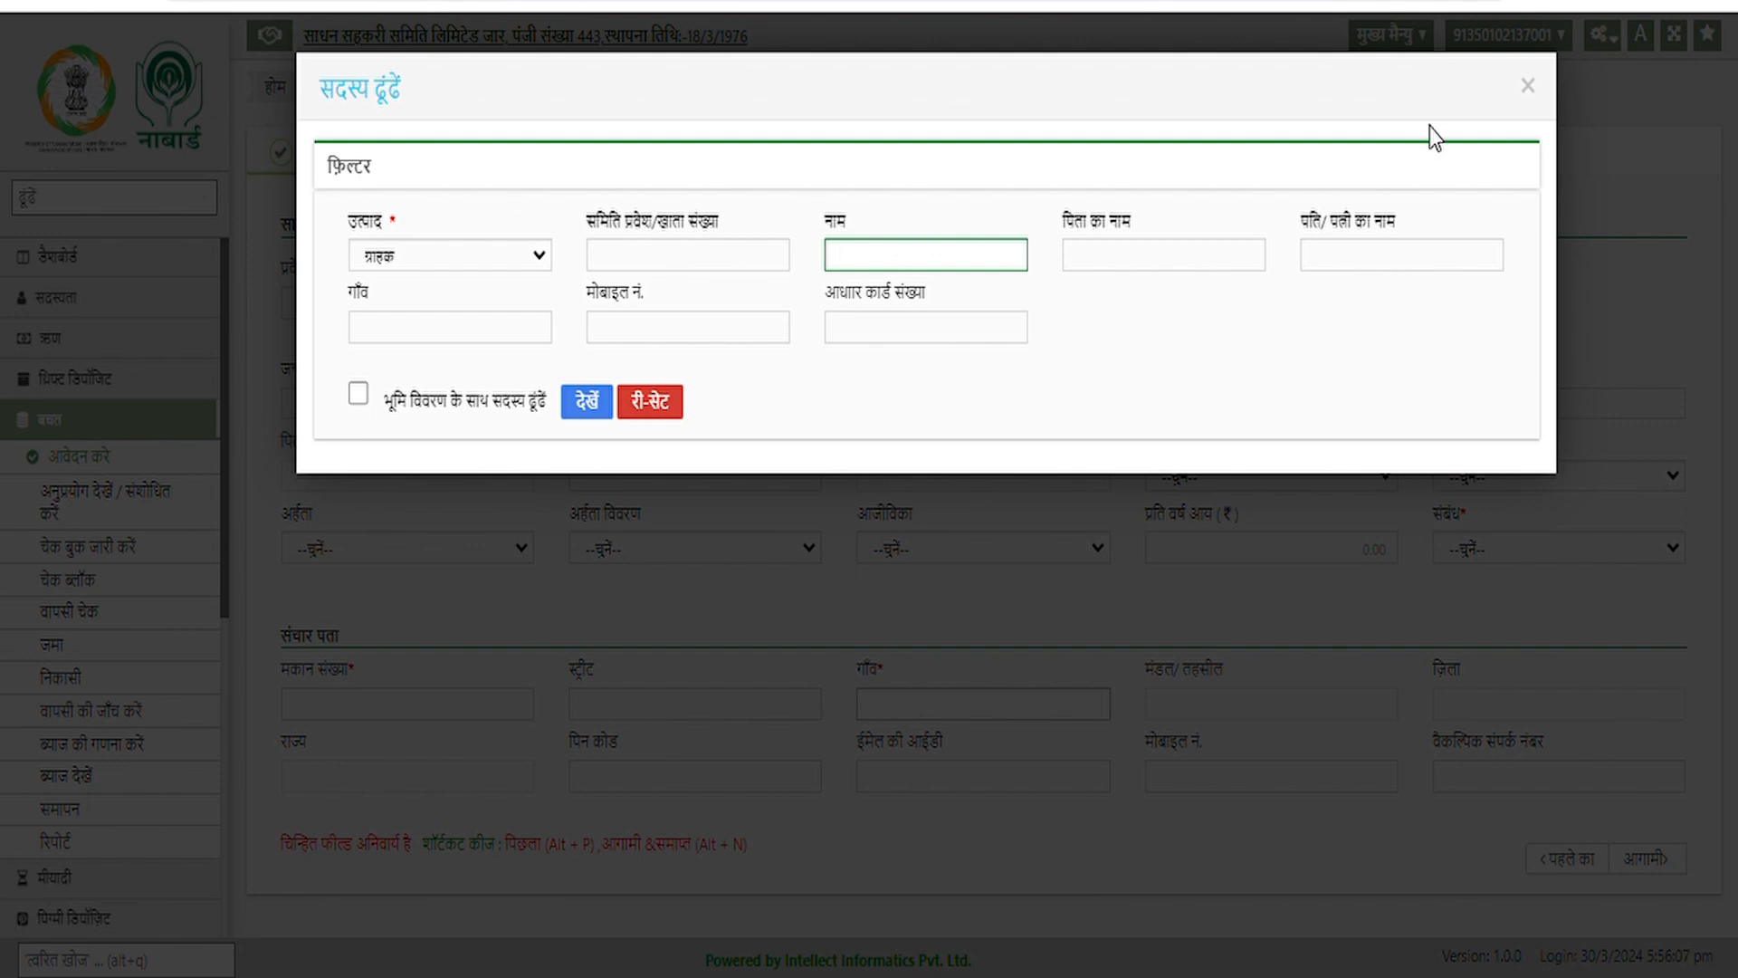
{"action": "left_click", "coordinate": [1538, 88]}
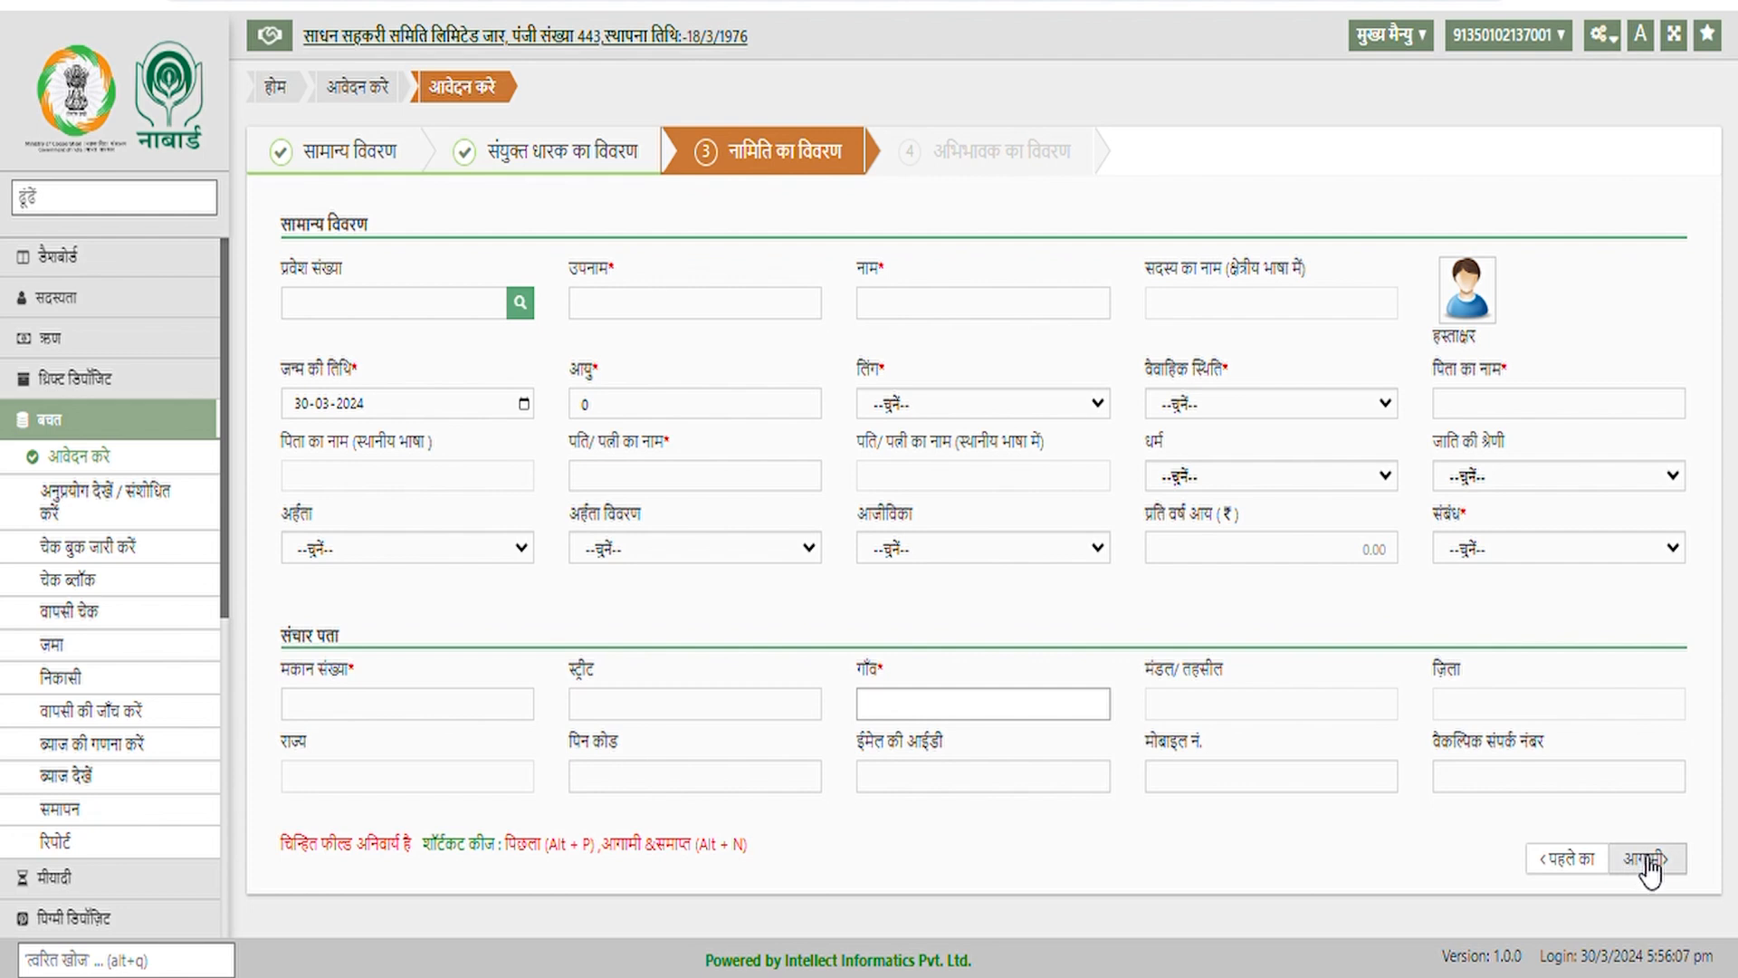
{"action": "left_click", "coordinate": [983, 303]}
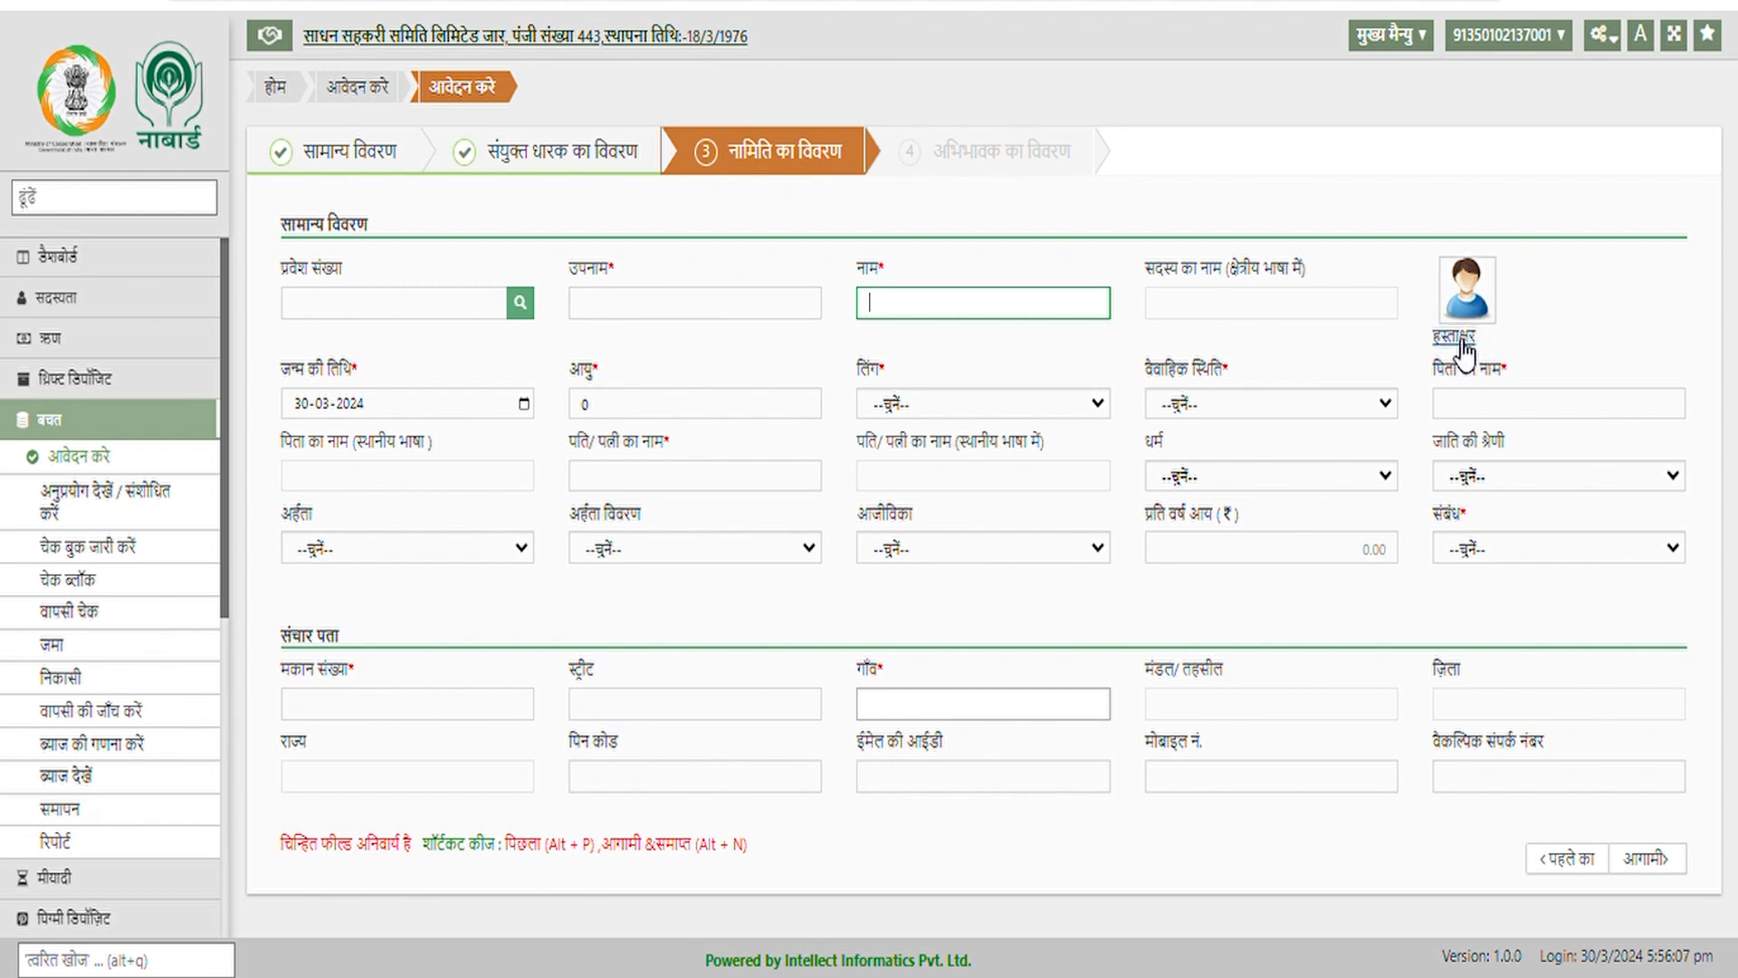
{"action": "left_click", "coordinate": [1646, 856]}
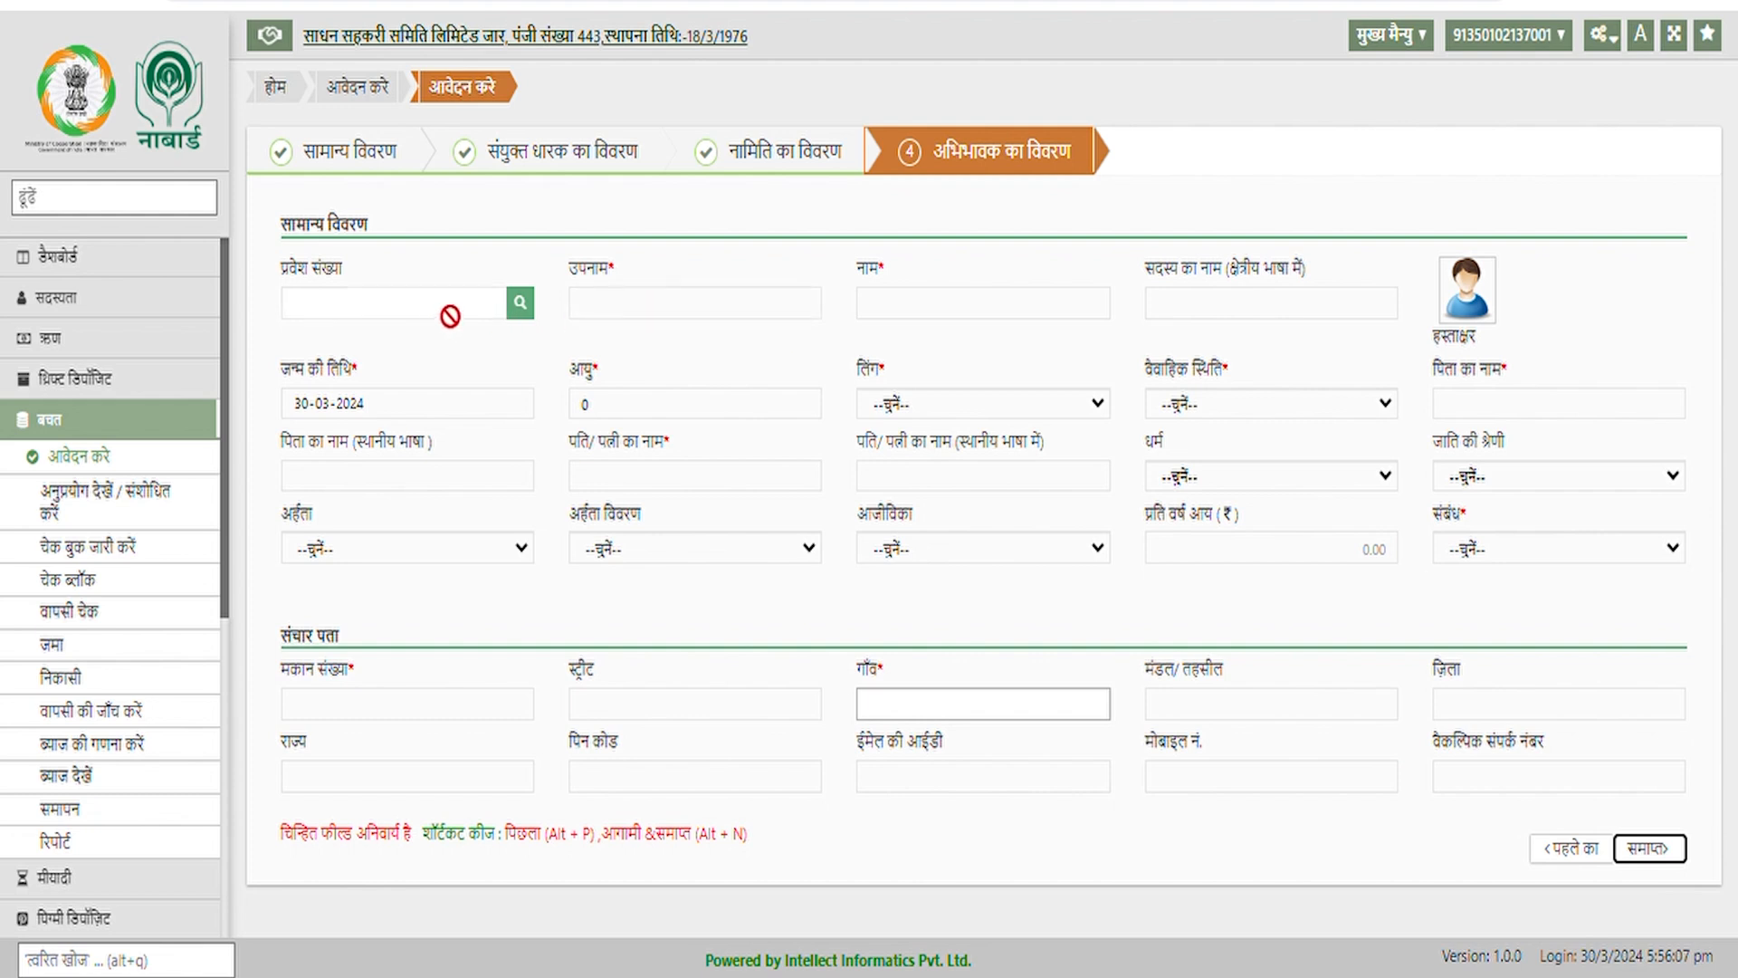
Leave the guardian empty and submit the savings application with समाप्त.
{"action": "left_click", "coordinate": [528, 310]}
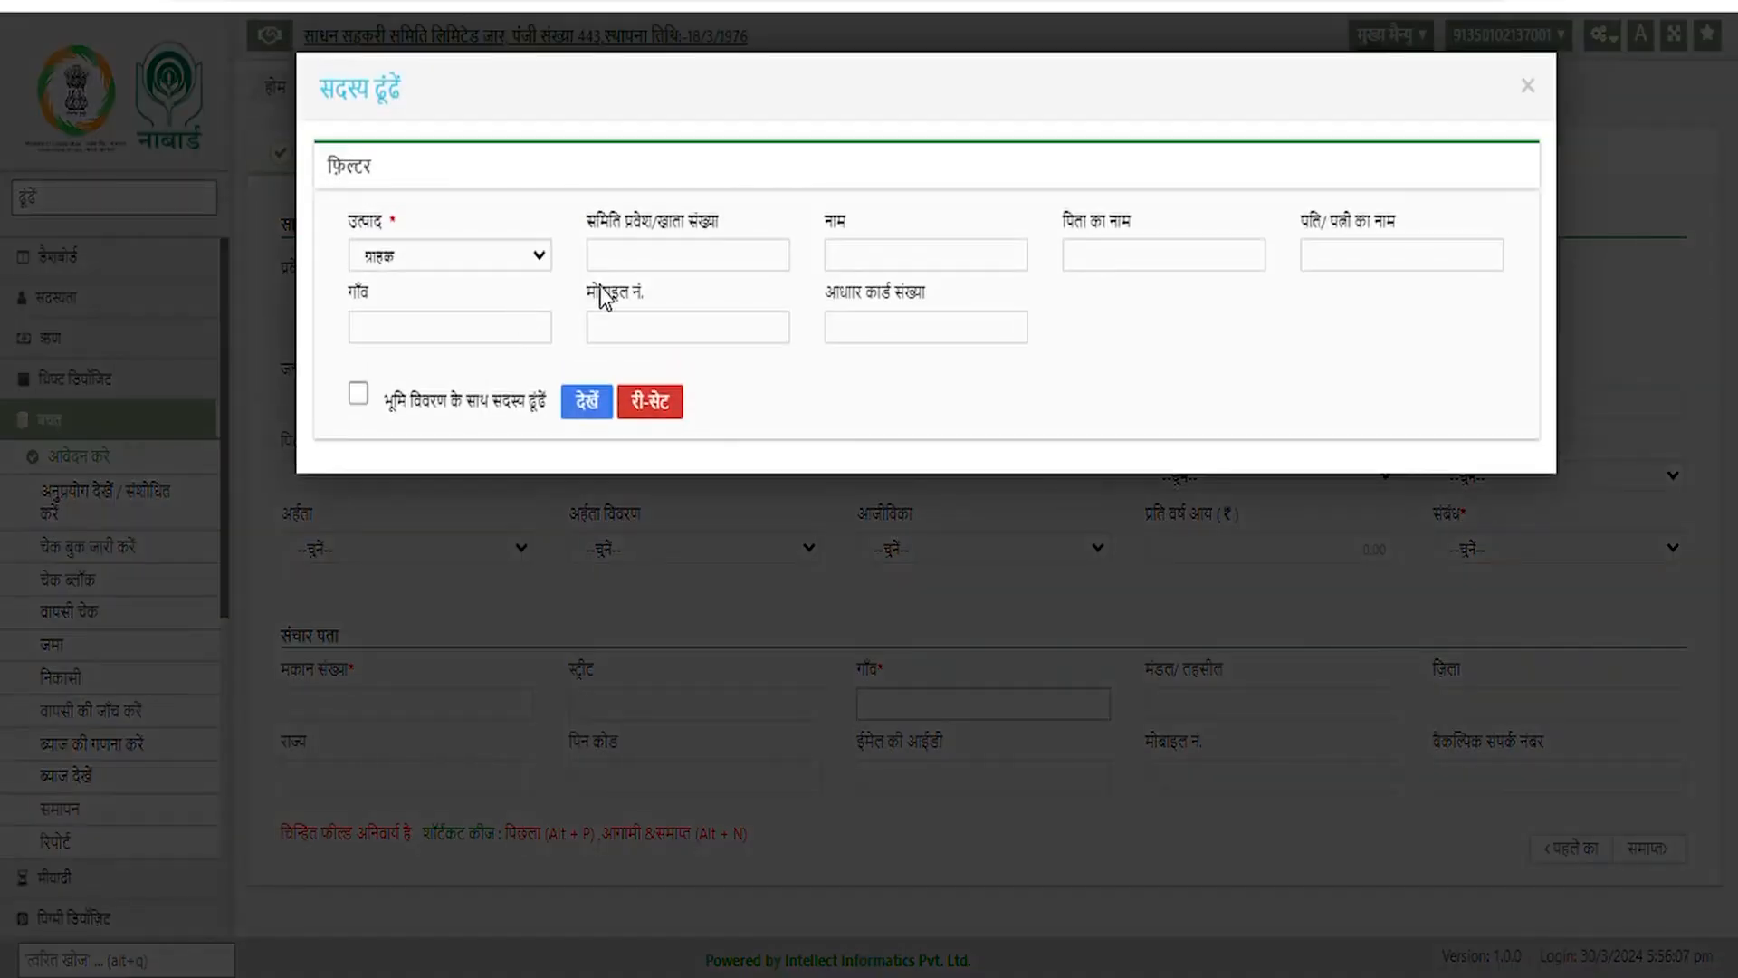
{"action": "left_click", "coordinate": [922, 255]}
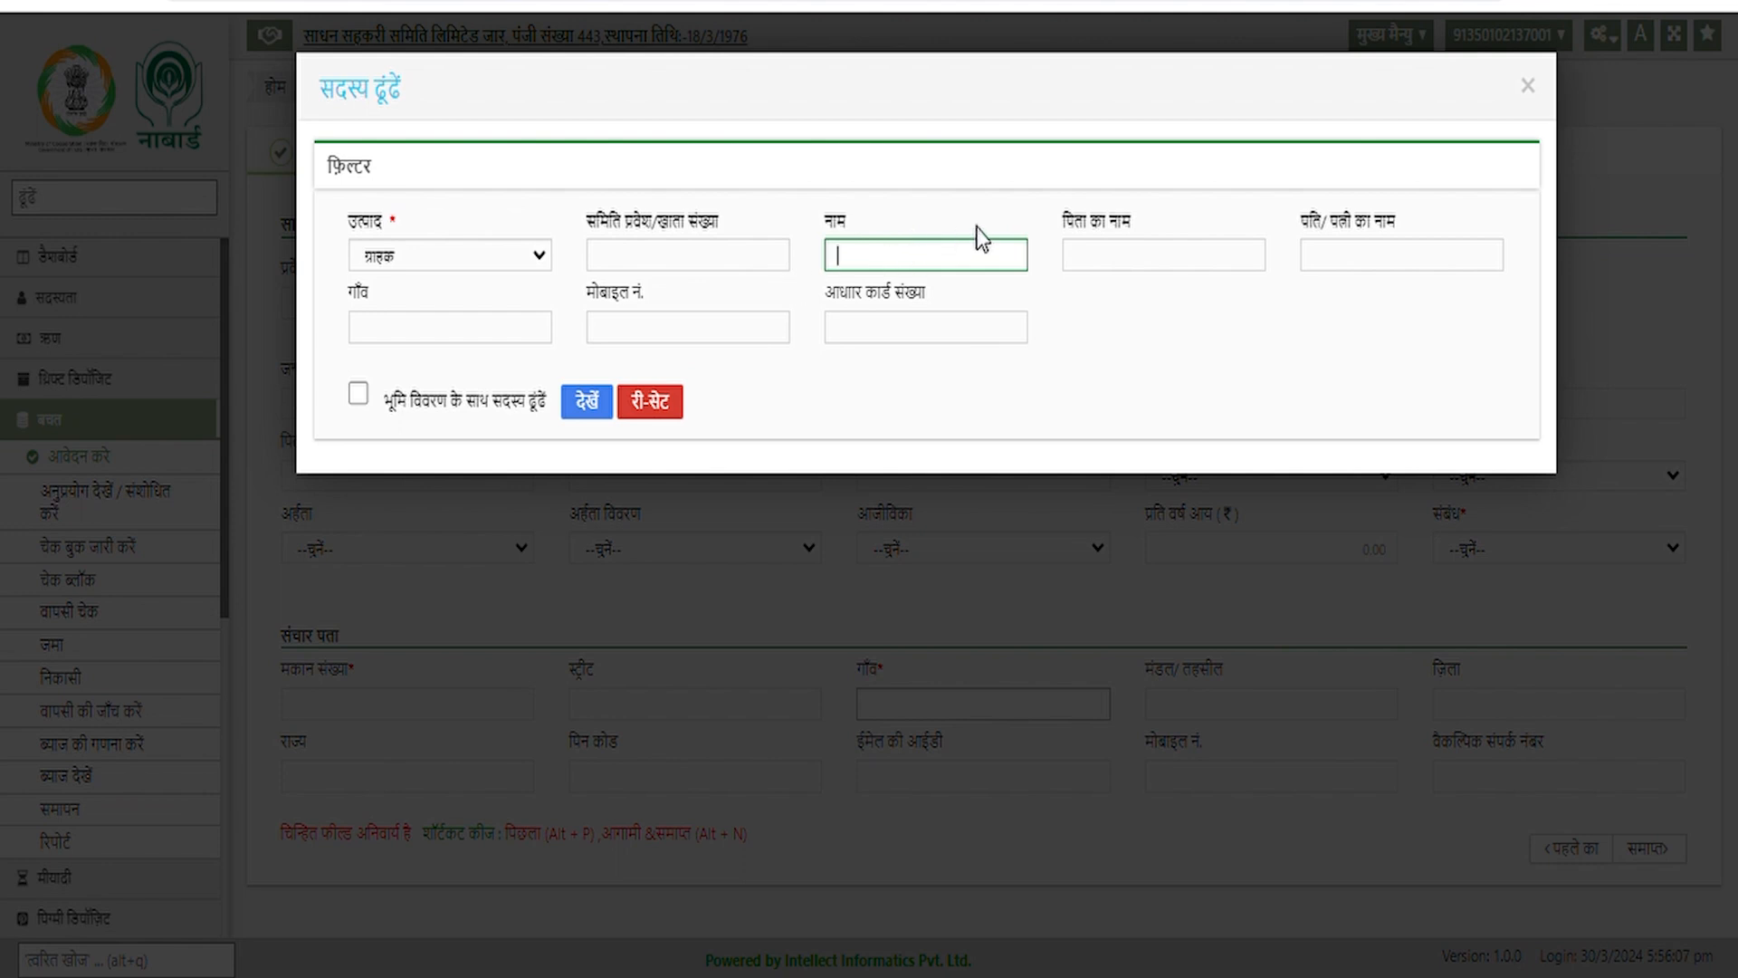
{"action": "left_click", "coordinate": [1539, 88]}
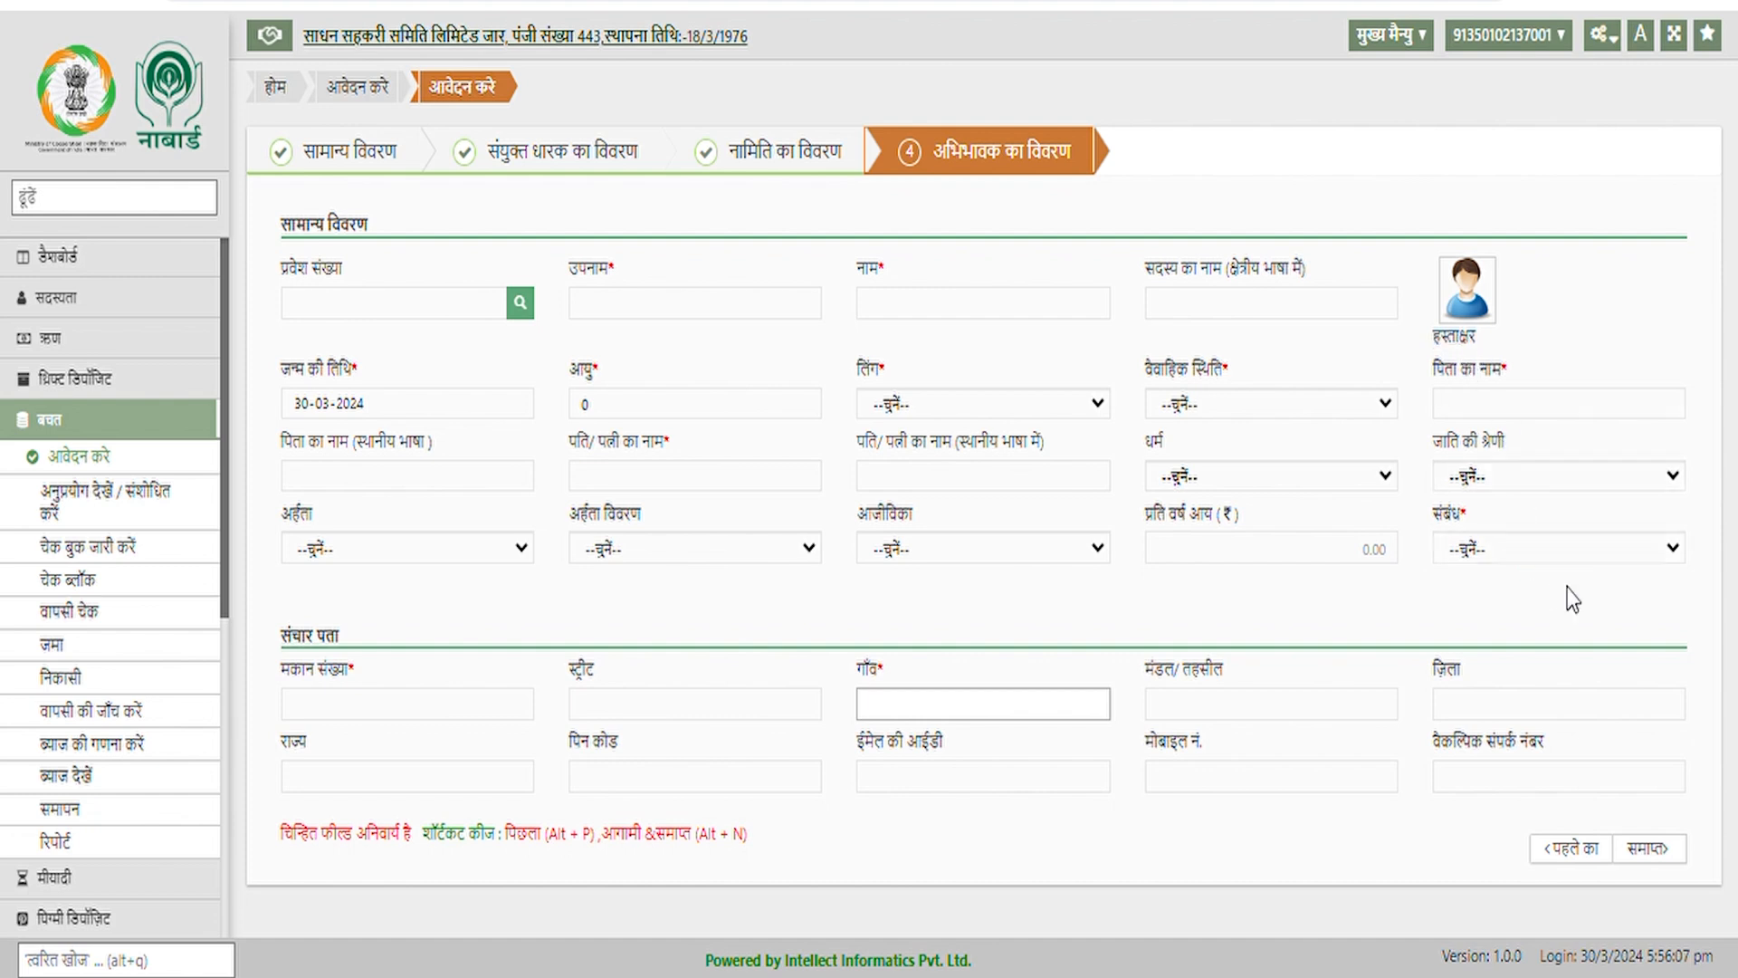
{"action": "left_click", "coordinate": [1652, 854]}
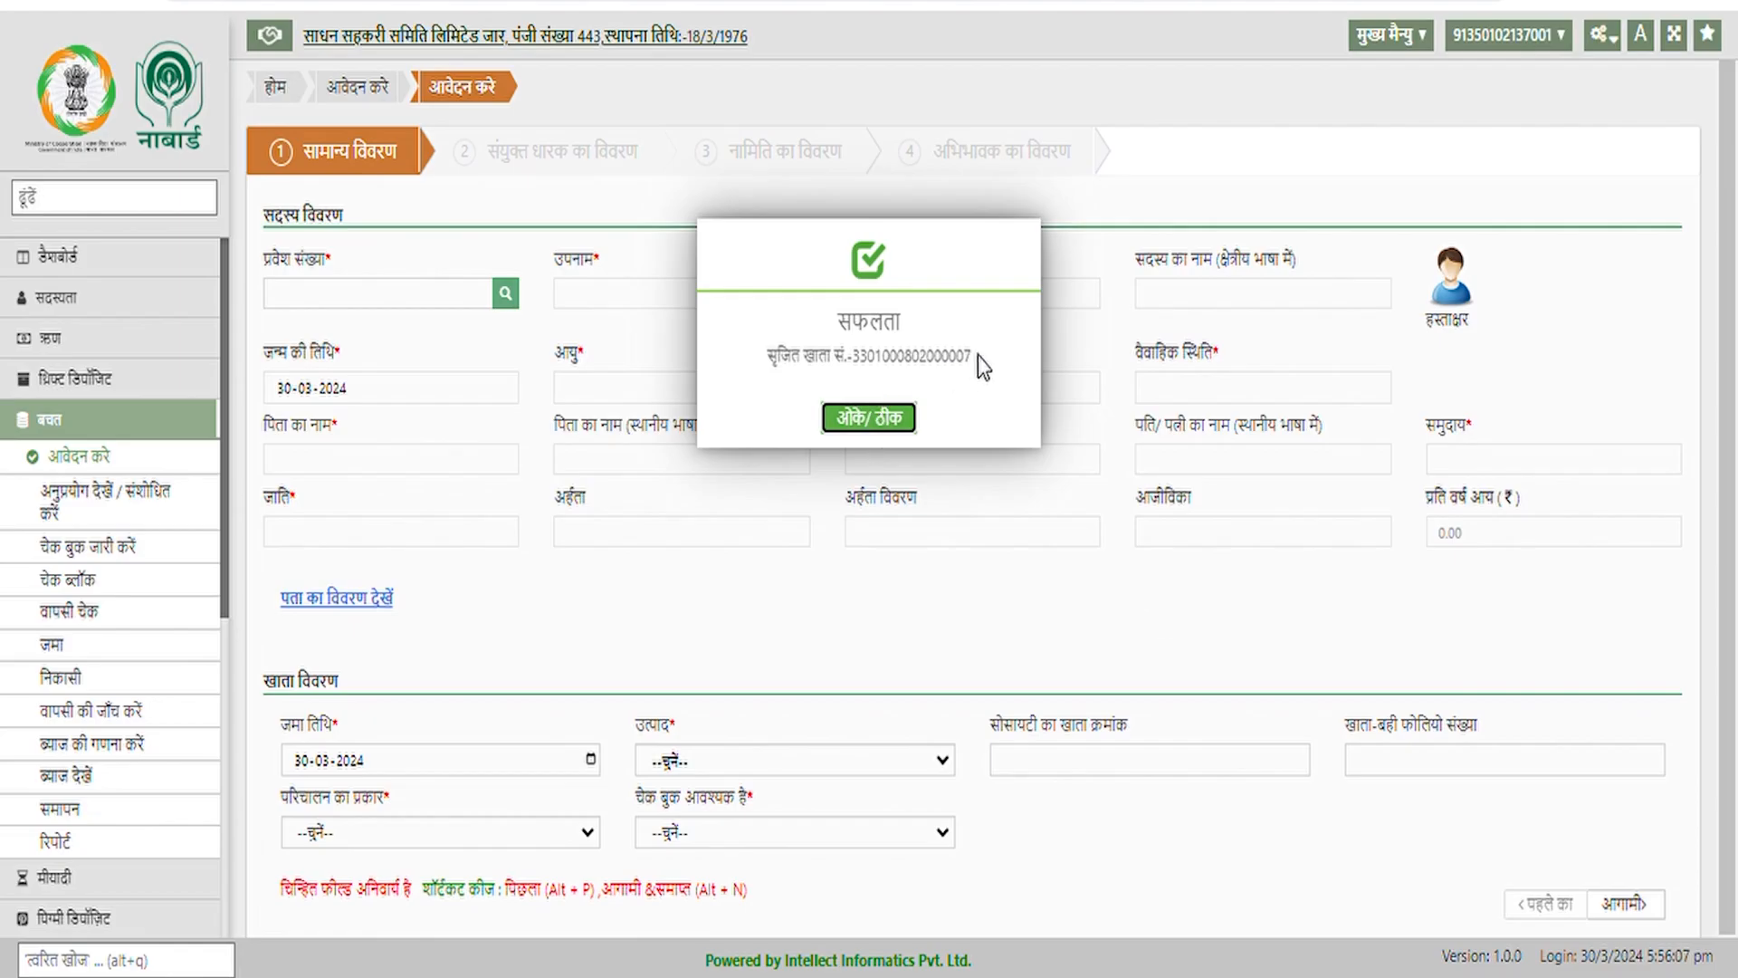
Acknowledge the new account number and open the जमा deposit form for this member.
{"action": "left_click_drag", "start_coordinate": [977, 356], "coordinate": [953, 361]}
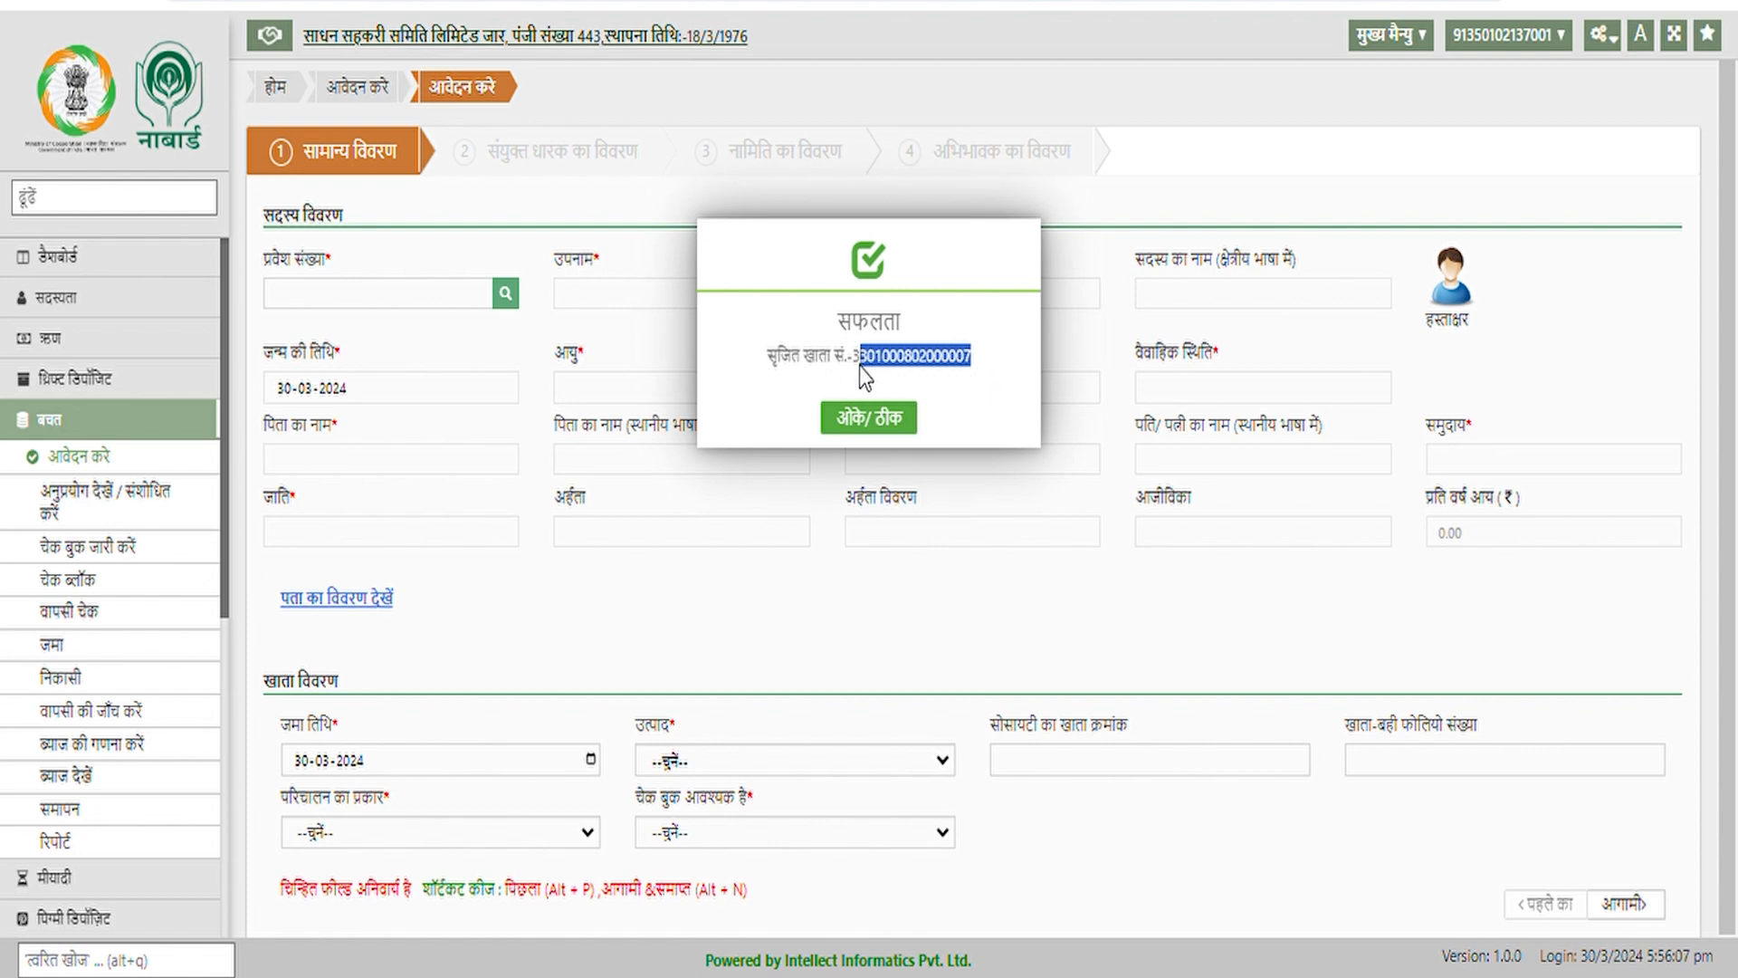
{"action": "left_click", "coordinate": [898, 388]}
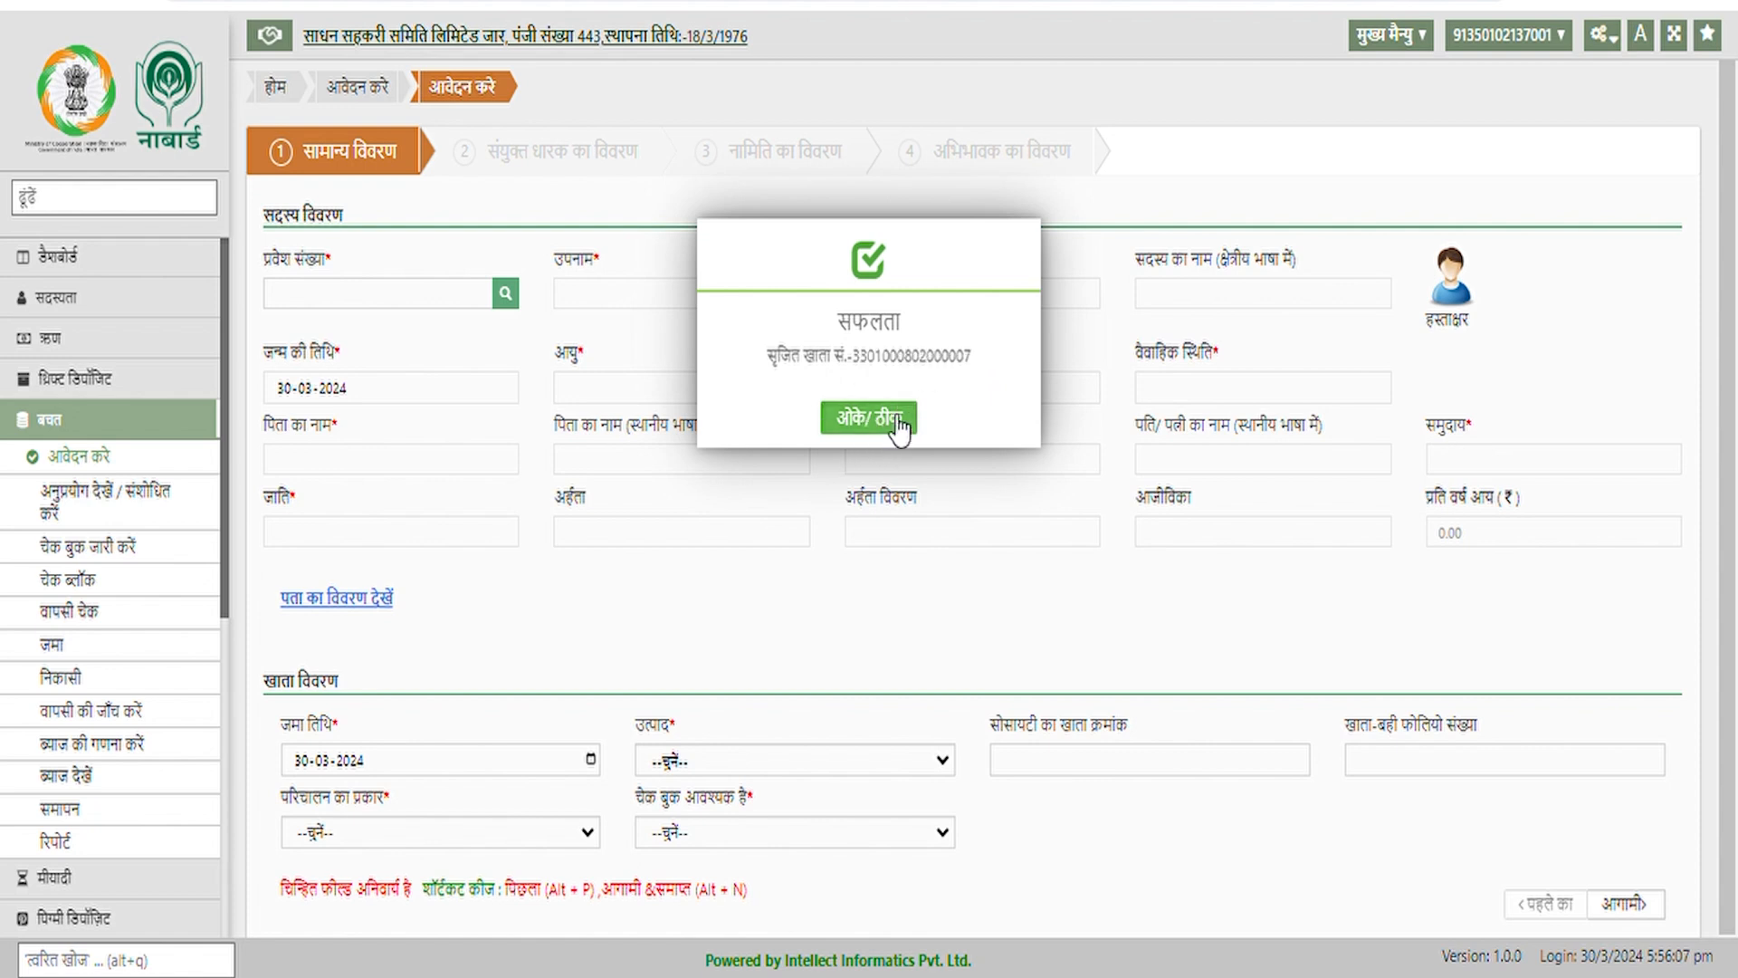
{"action": "left_click", "coordinate": [891, 420]}
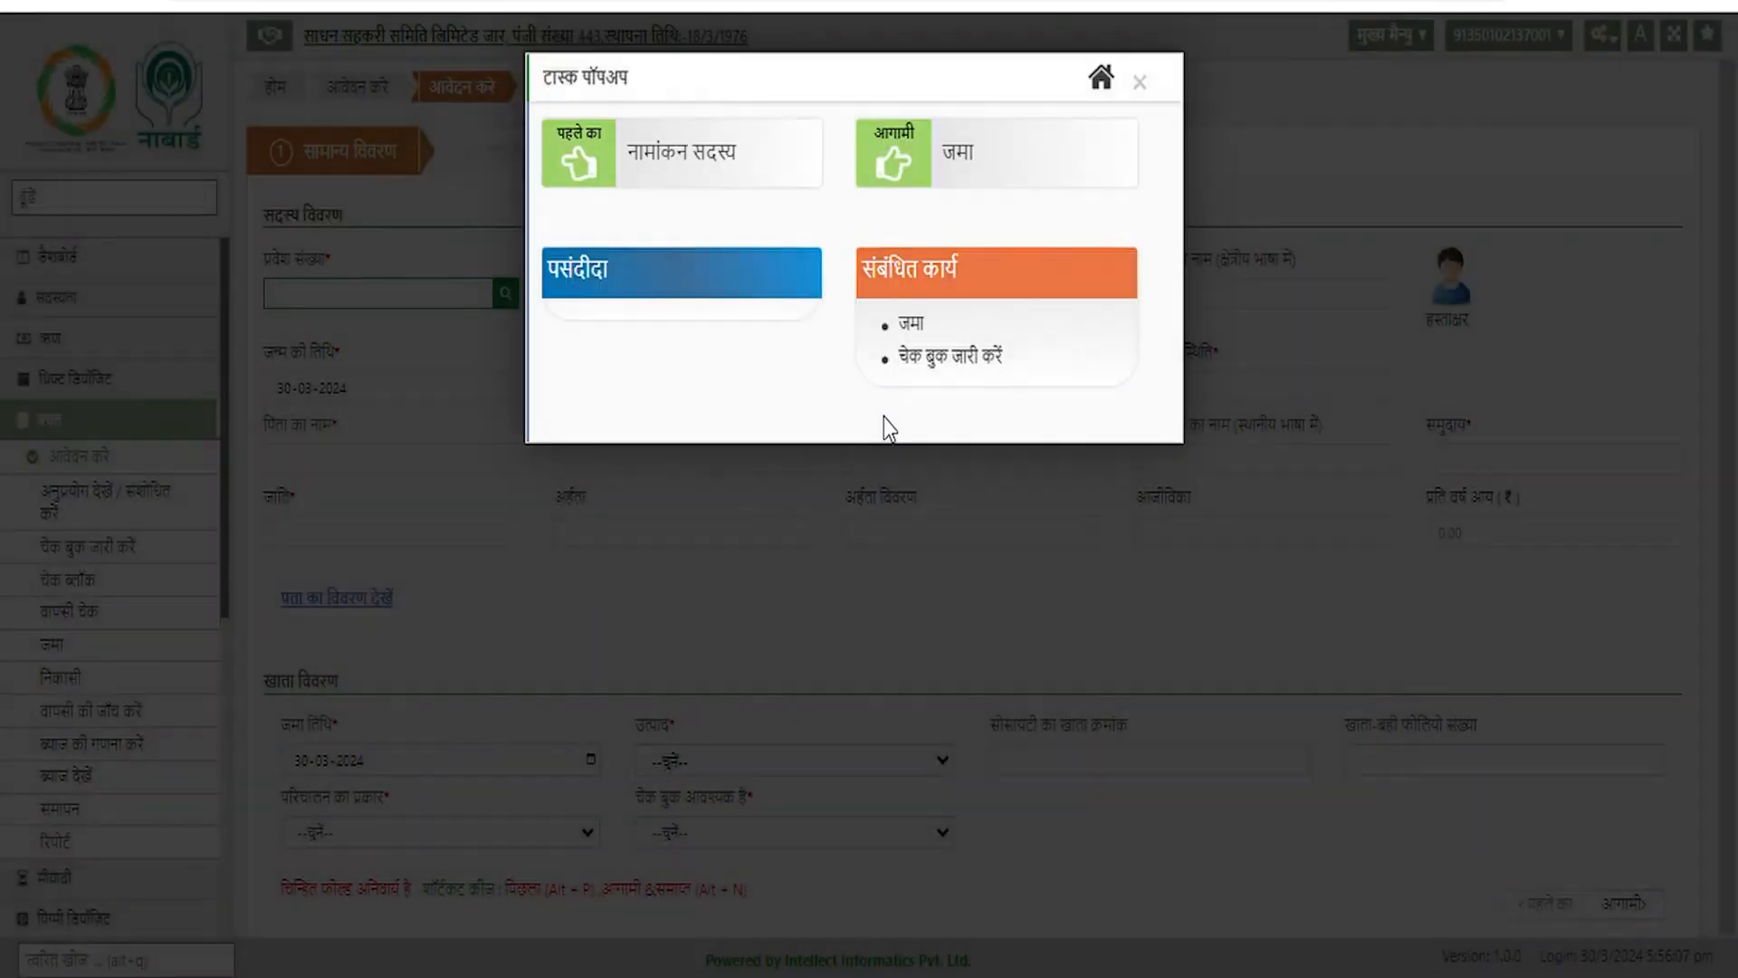
{"action": "left_click", "coordinate": [963, 156]}
{"action": "left_click", "coordinate": [380, 250]}
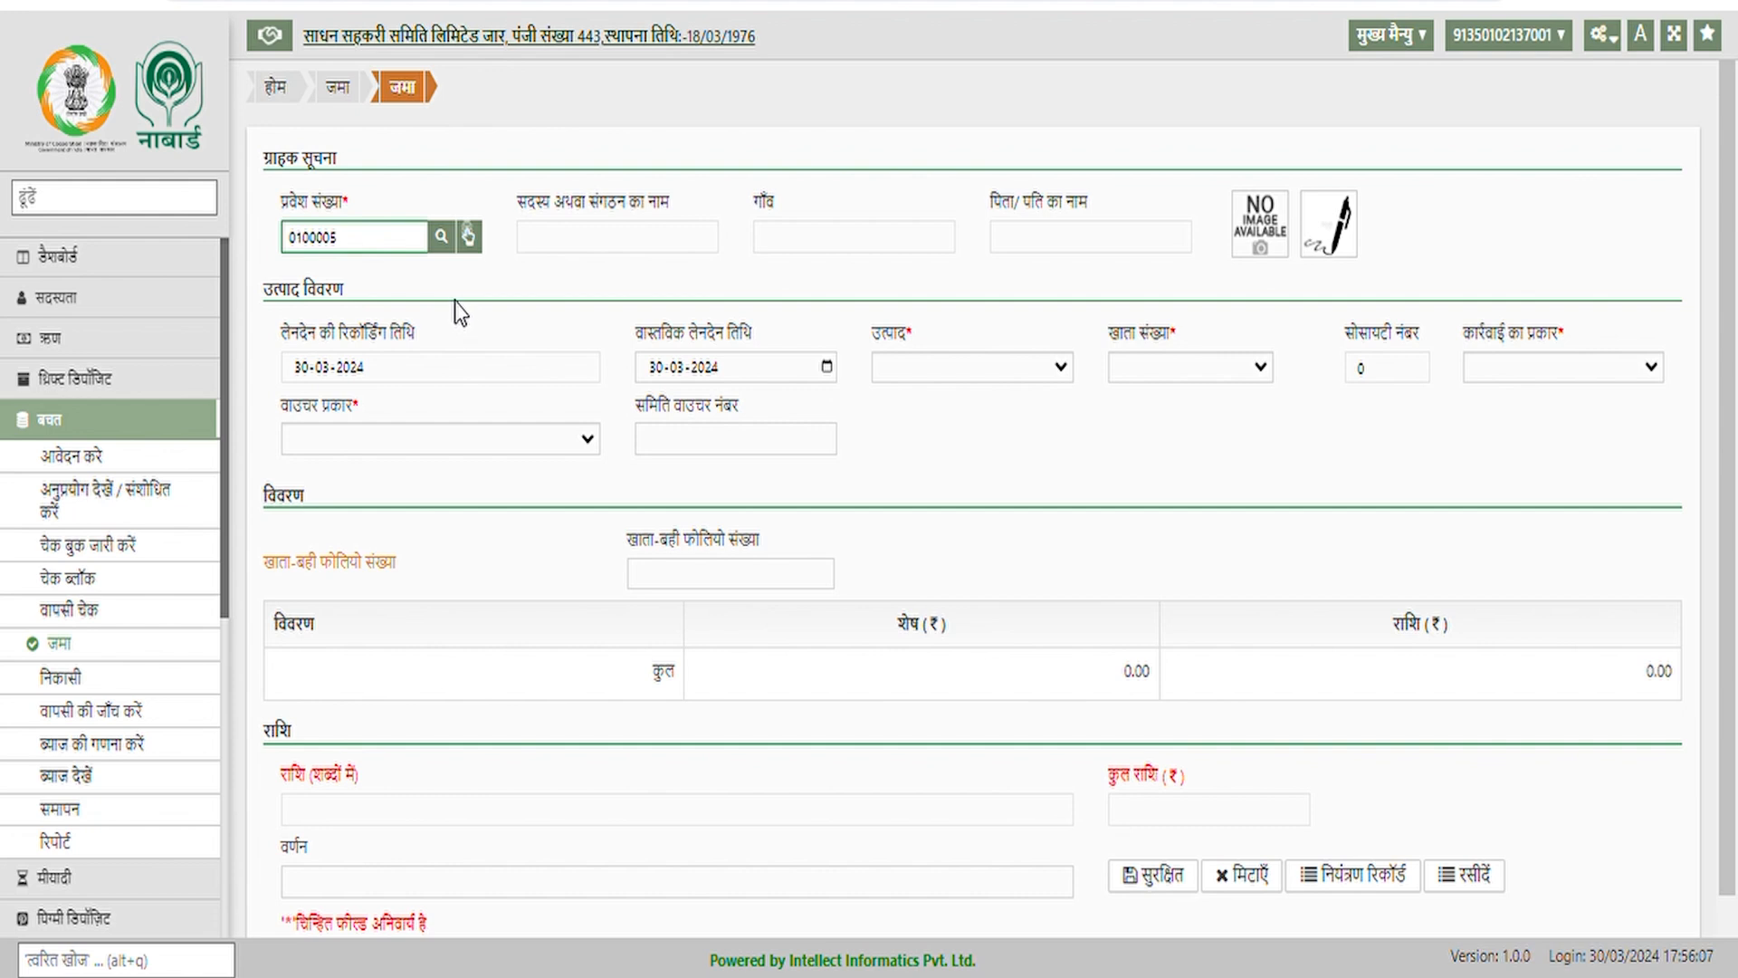
Deposit 1000 in cash (नकद) into the new savings account and confirm the voucher.
{"action": "left_click", "coordinate": [443, 239]}
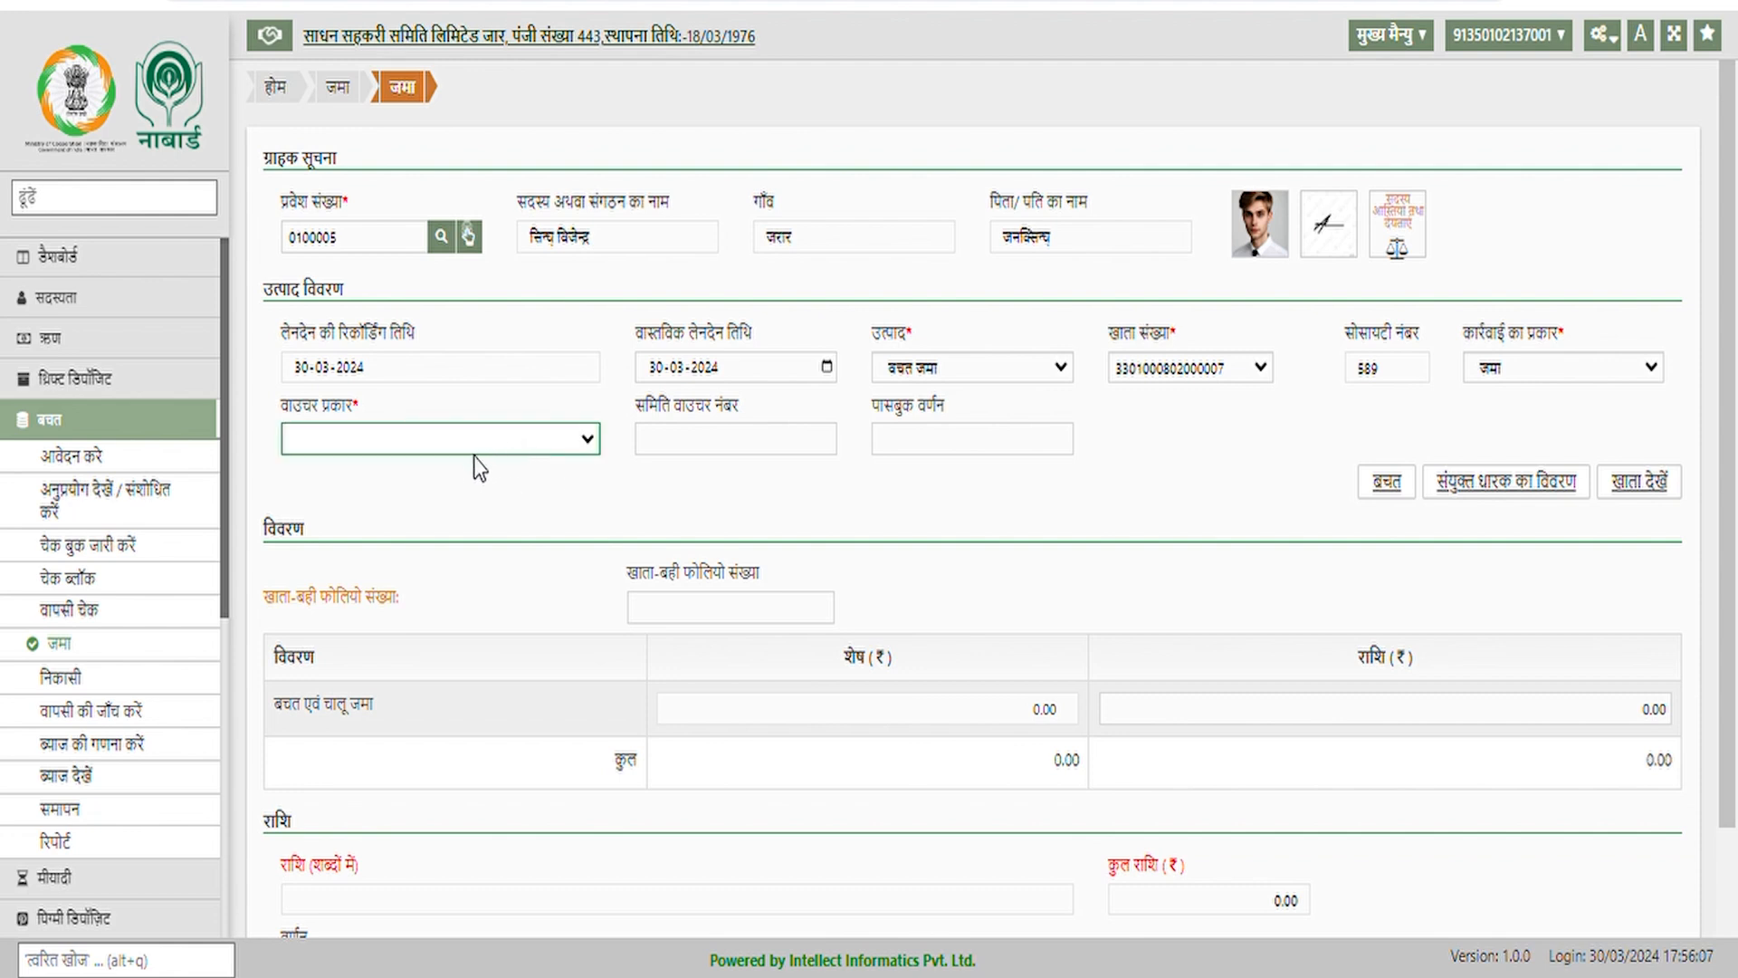
{"action": "key", "text": "Down"}
{"action": "left_click", "coordinate": [742, 455]}
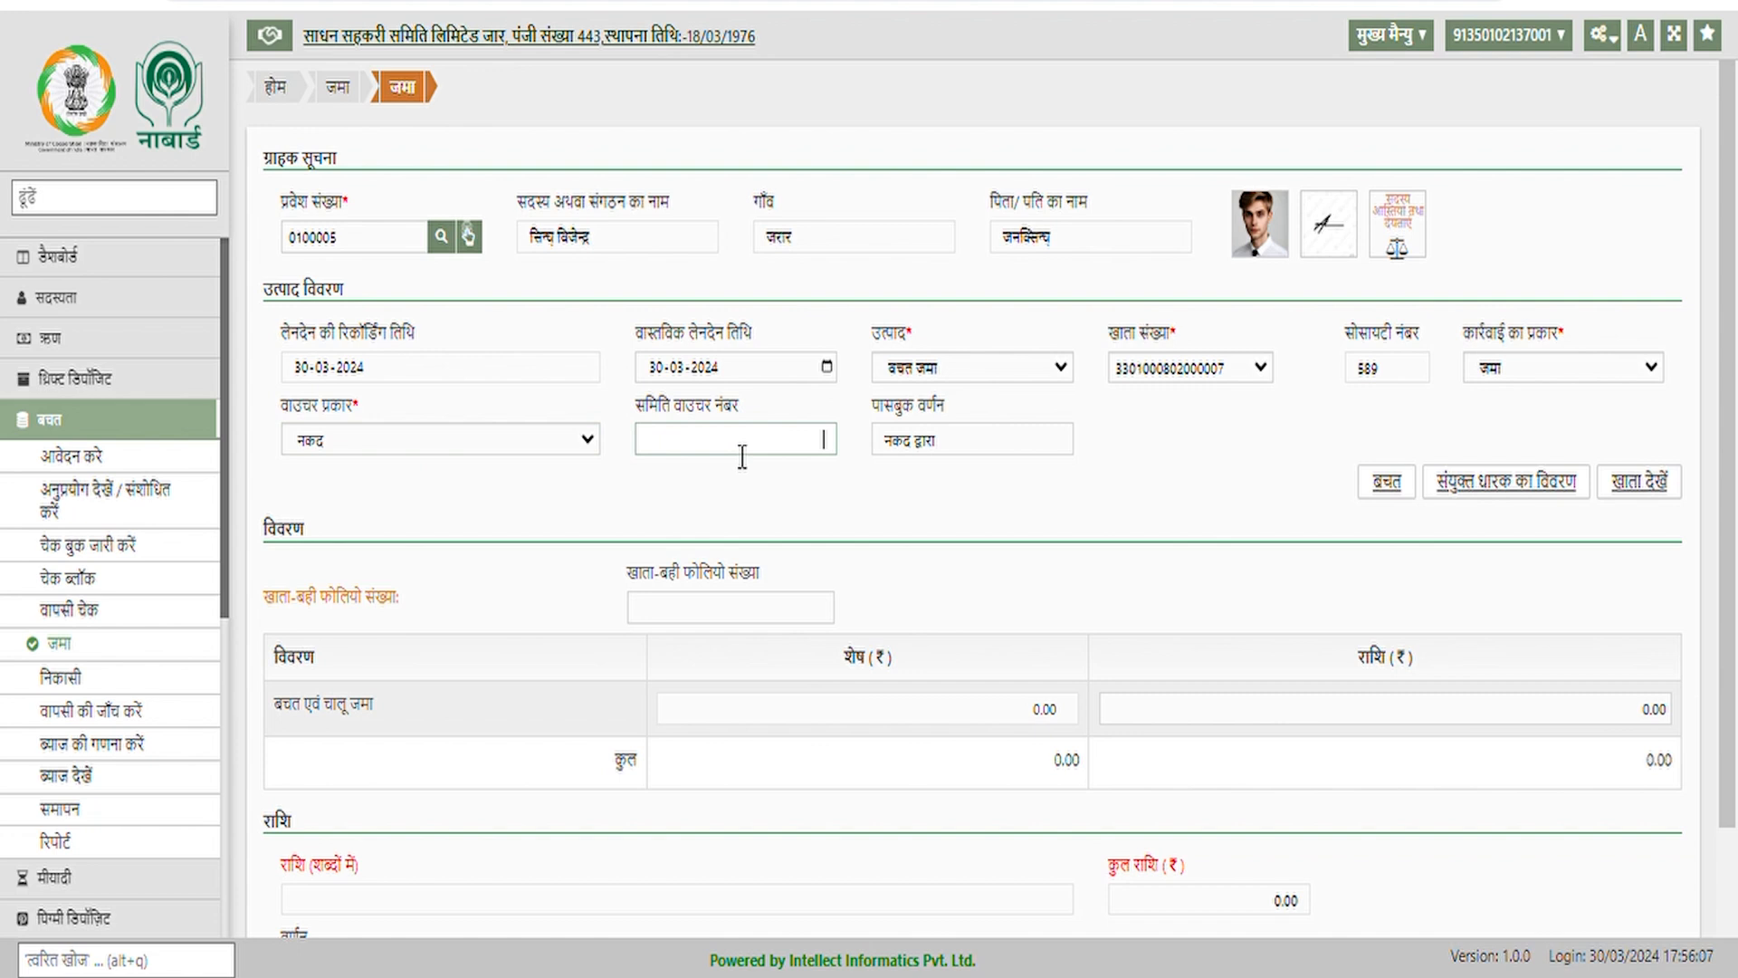
{"action": "left_click", "coordinate": [741, 455]}
{"action": "left_click", "coordinate": [1331, 729]}
{"action": "type", "text": "1000"}
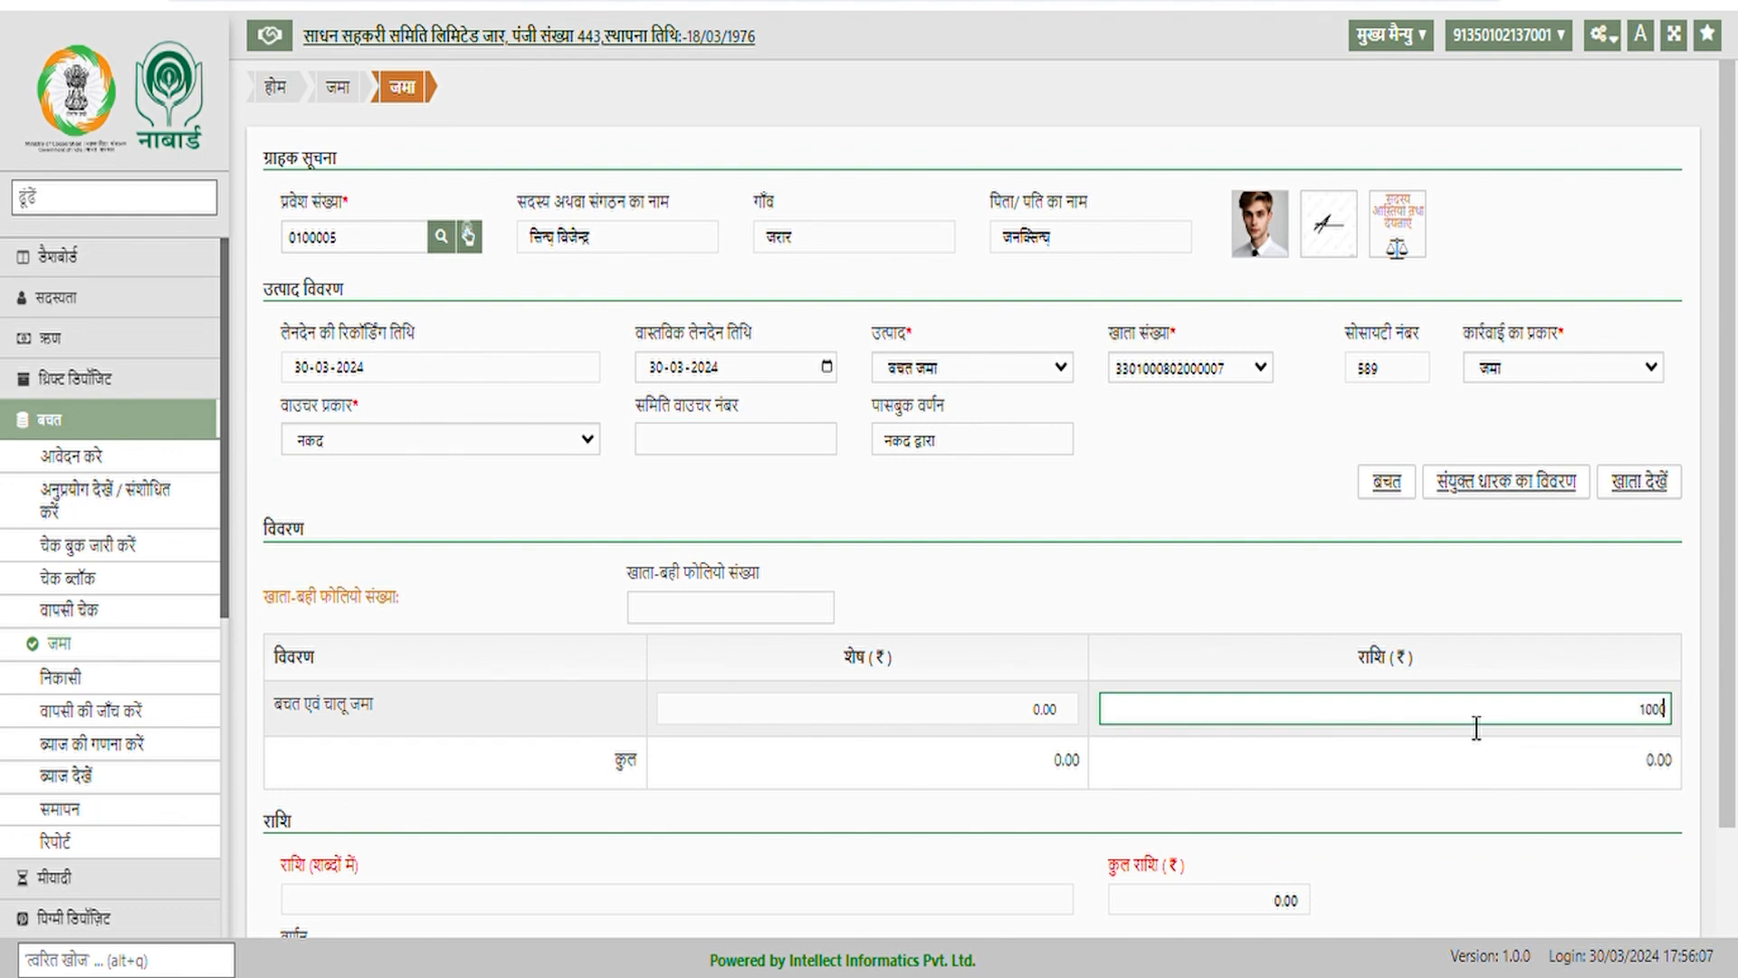
{"action": "scroll", "coordinate": [1363, 726], "scroll_direction": "down", "scroll_amount": 2}
{"action": "left_click", "coordinate": [1189, 814]}
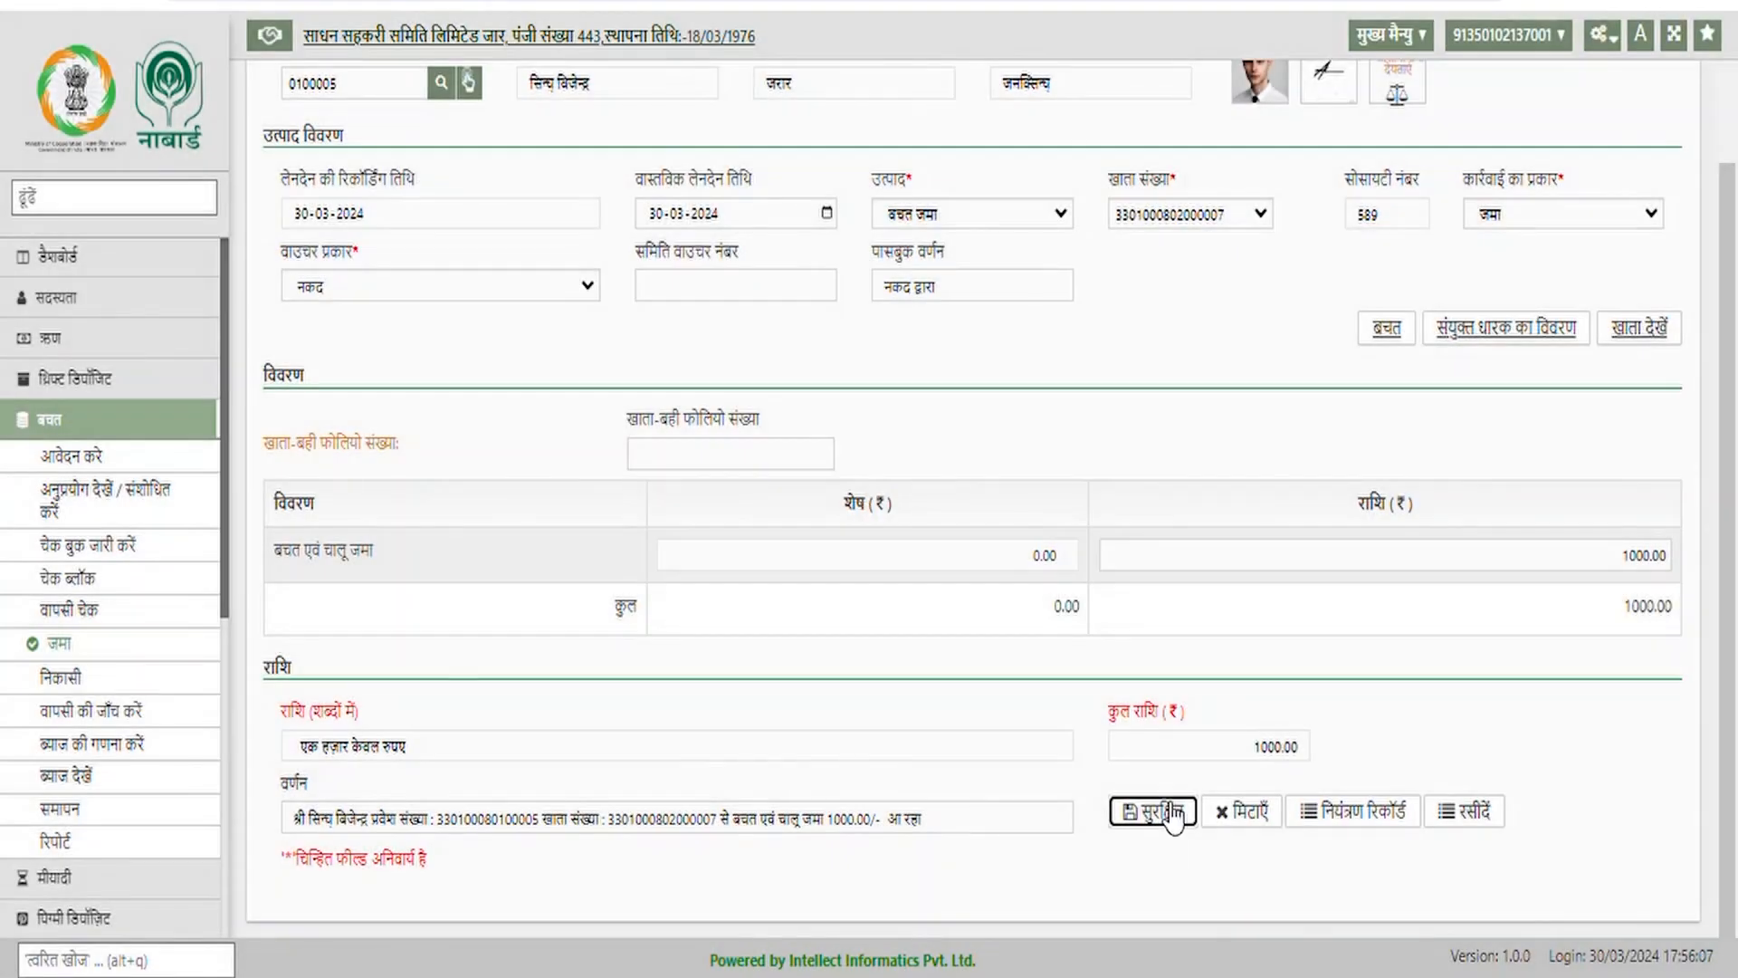
{"action": "left_click", "coordinate": [1173, 814]}
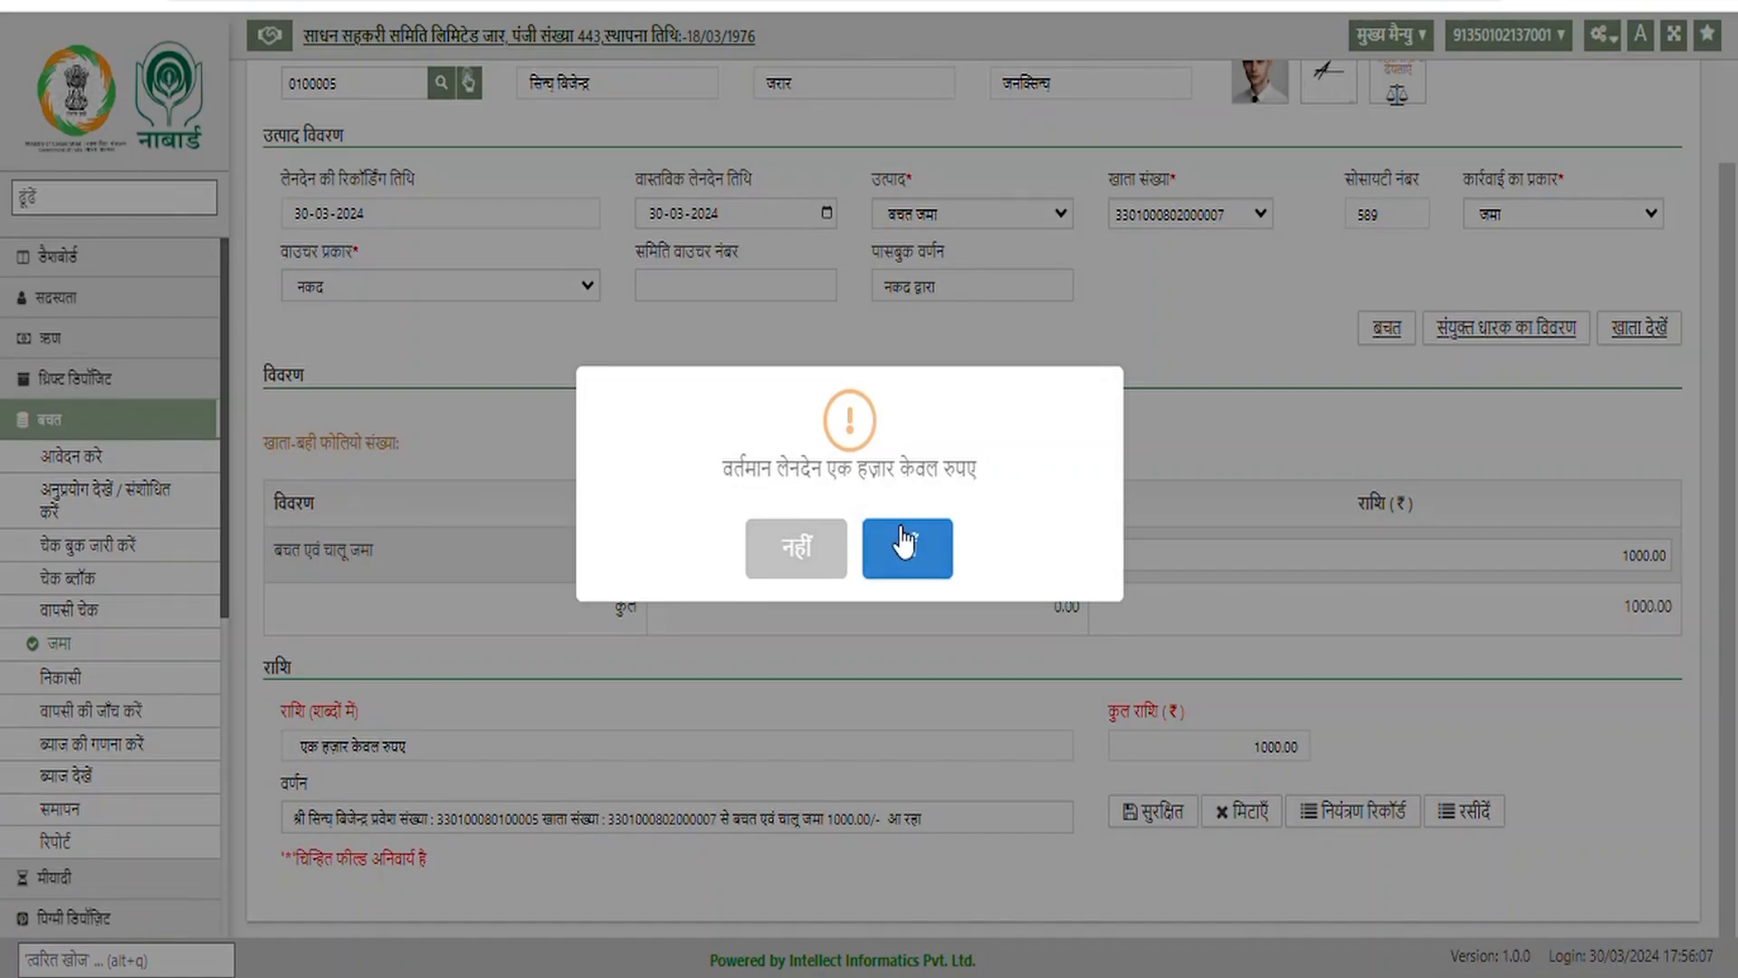
{"action": "left_click", "coordinate": [903, 542]}
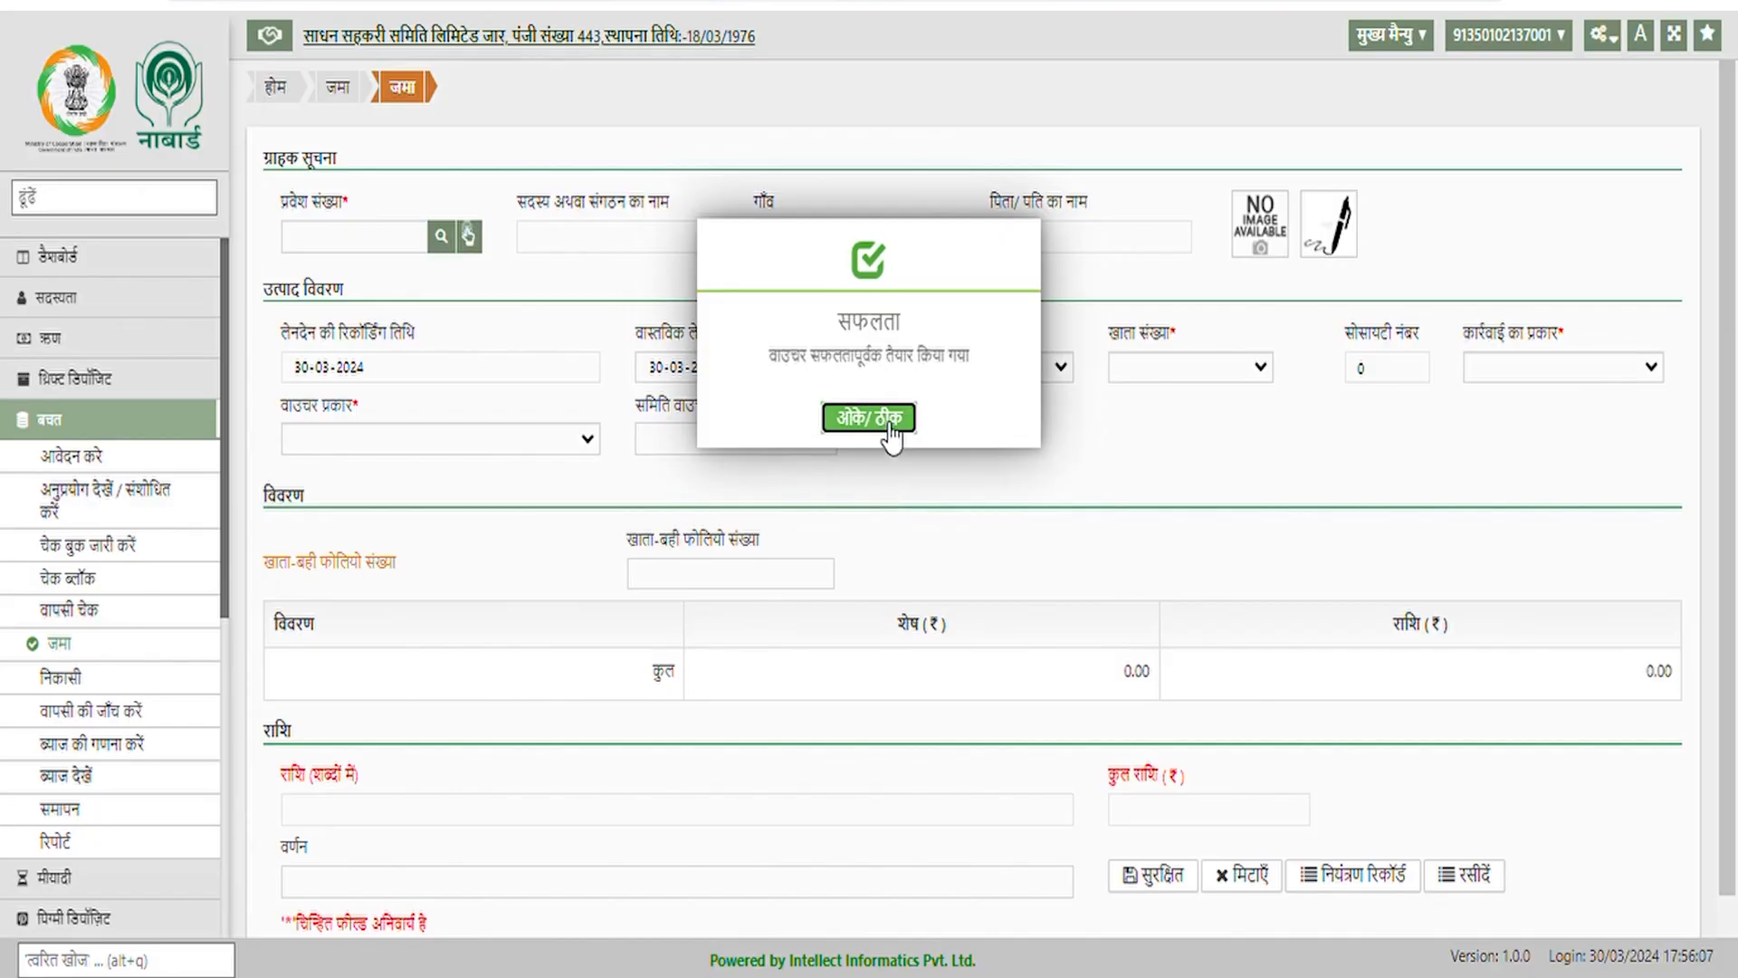
Close the success message and deposit voucher preview, then go to the आहरण form.
{"action": "left_click", "coordinate": [887, 422]}
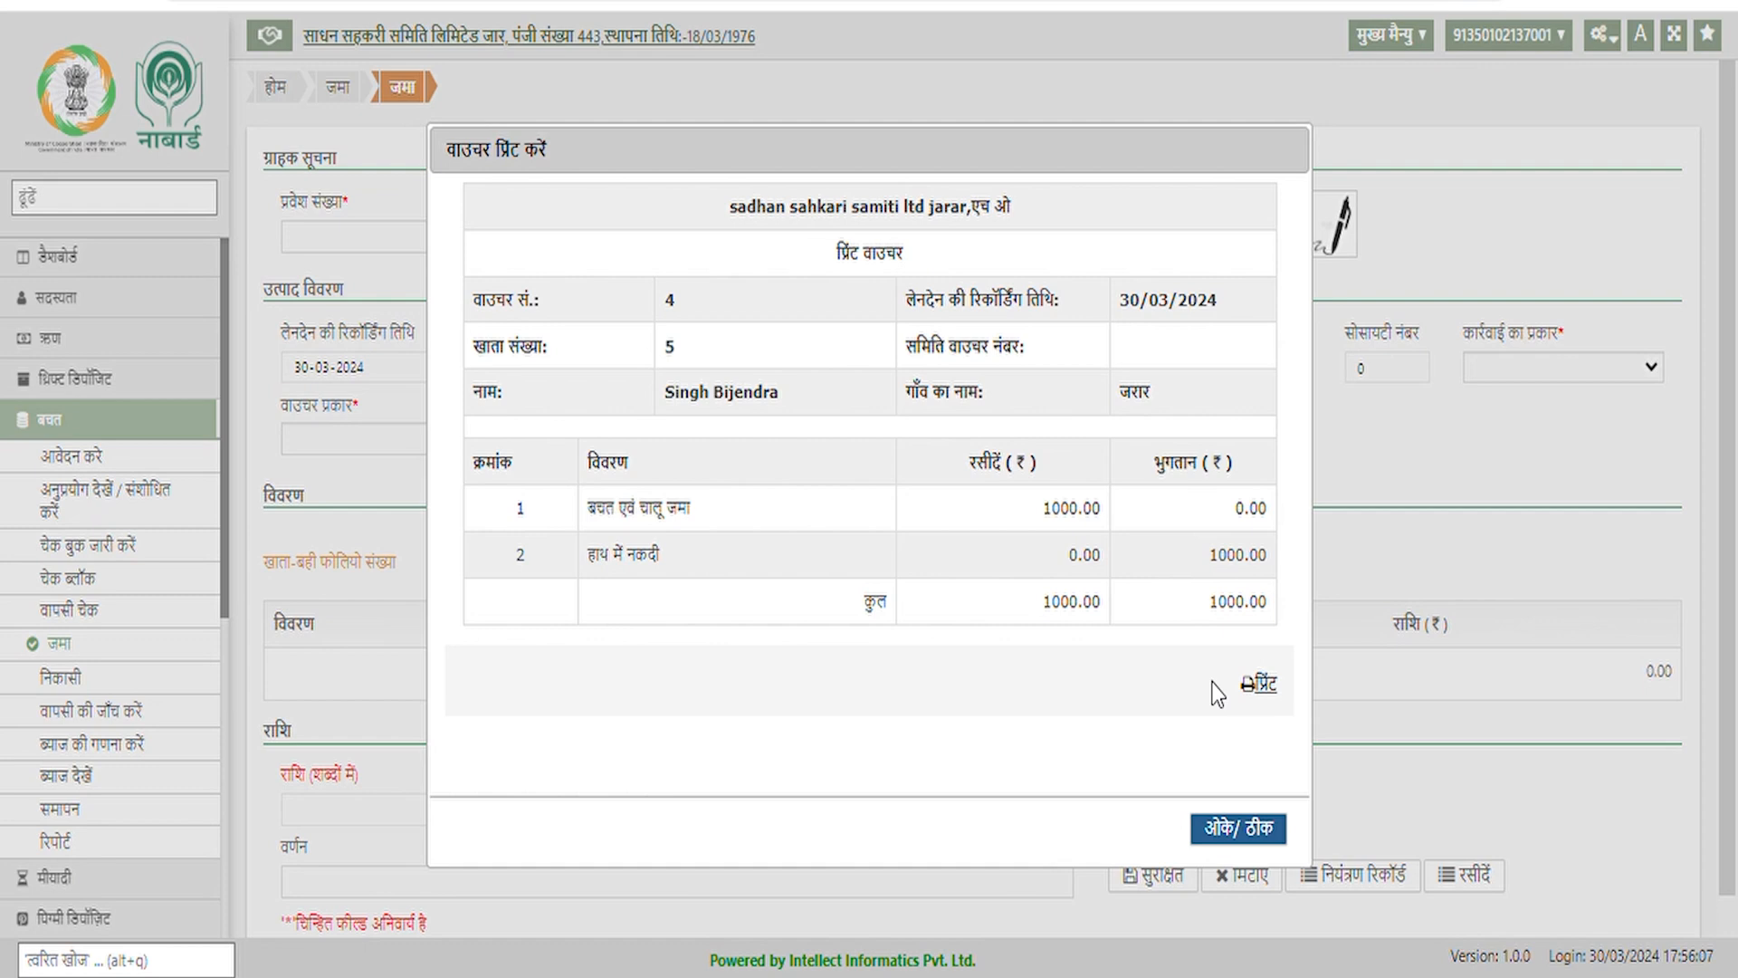
{"action": "left_click", "coordinate": [1258, 827]}
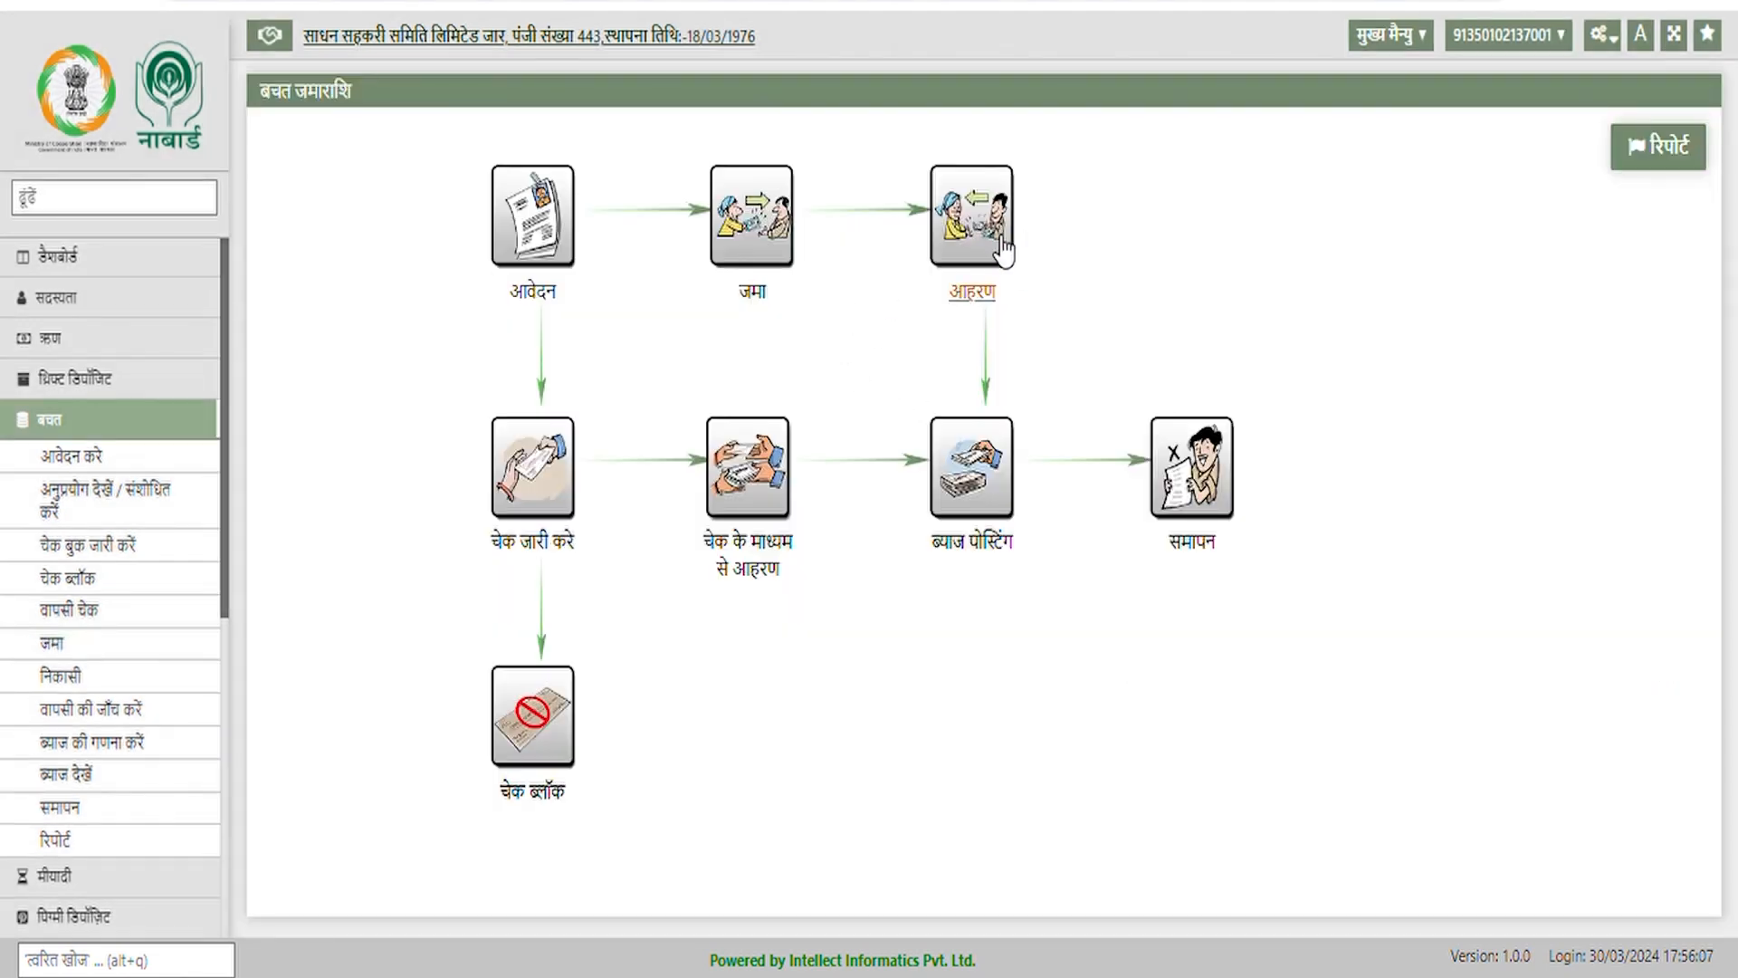
{"action": "left_click", "coordinate": [993, 245]}
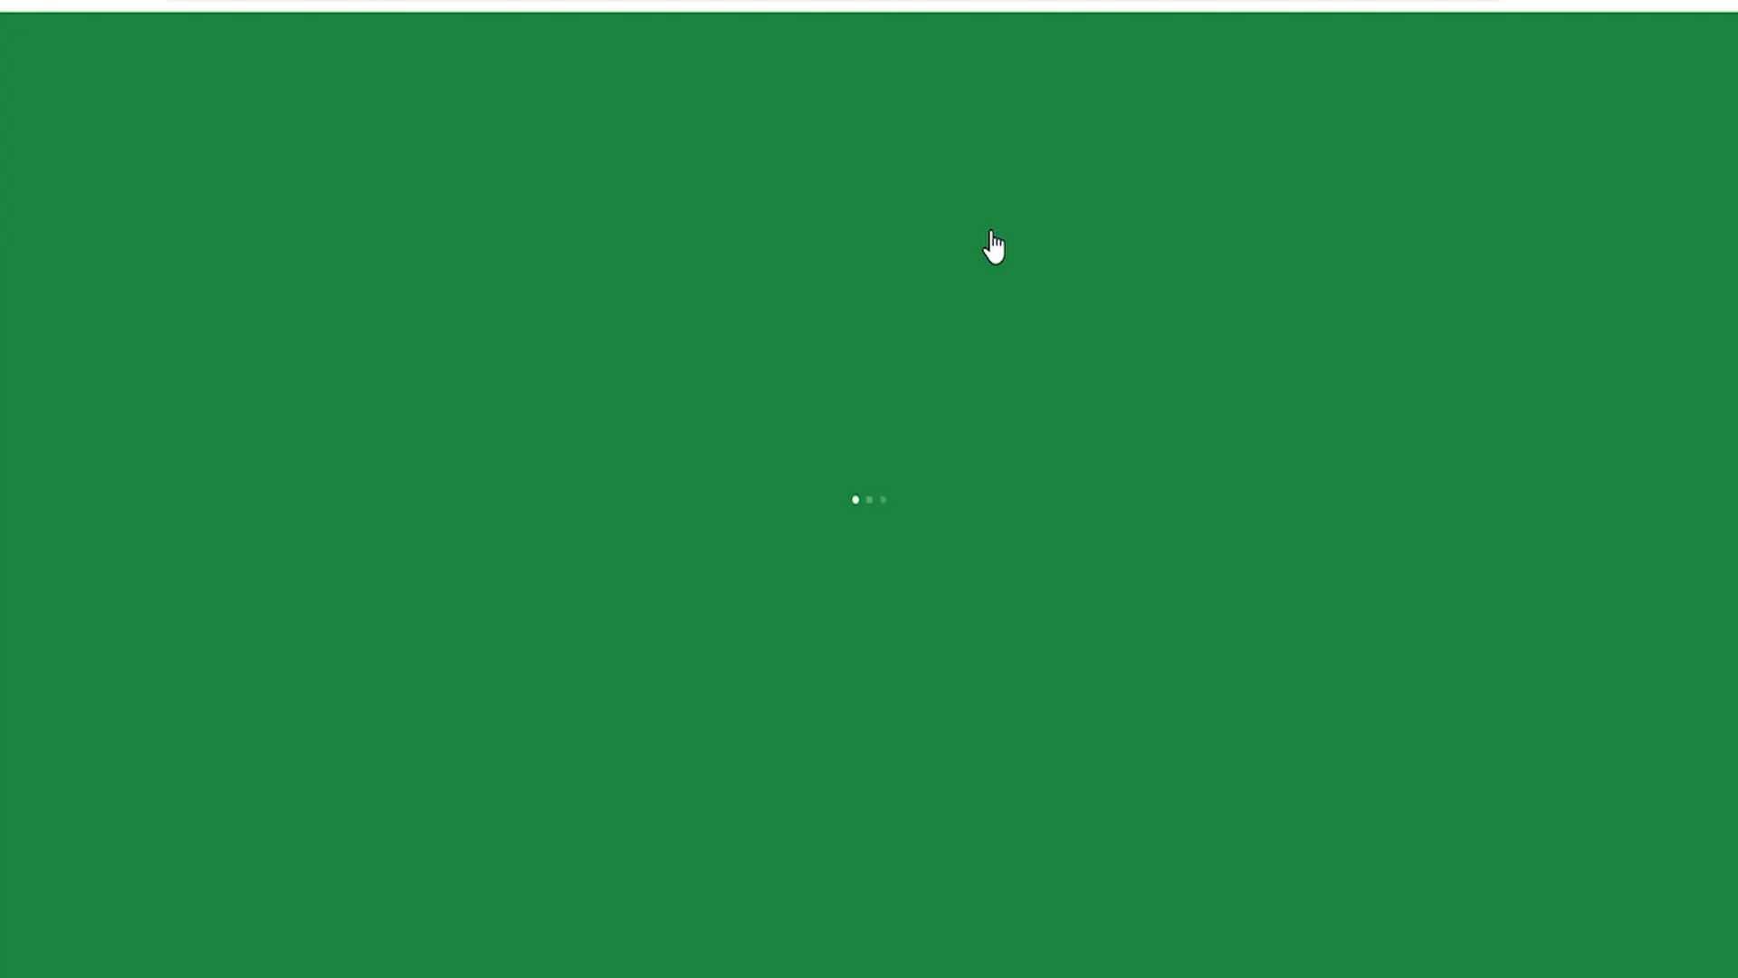
Search members with filter 'a' and select the new account's member on the जमा form.
{"action": "left_click", "coordinate": [454, 232]}
{"action": "type", "text": "a"}
{"action": "left_click", "coordinate": [984, 354]}
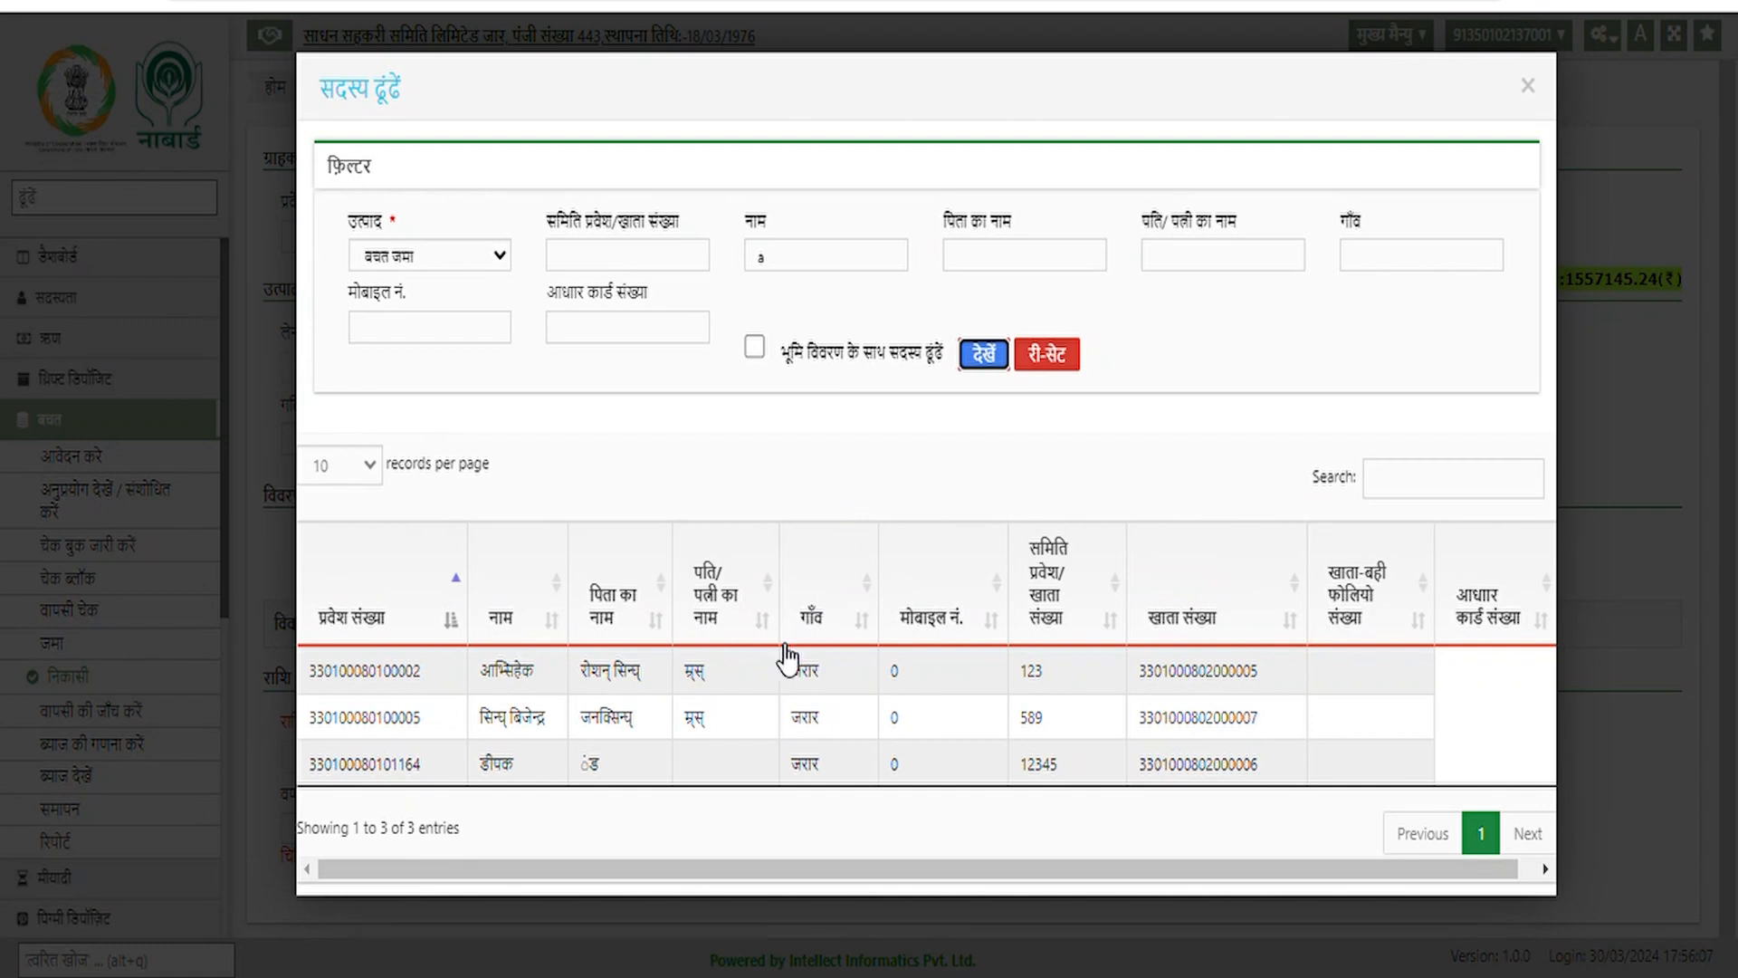
{"action": "left_click", "coordinate": [534, 717]}
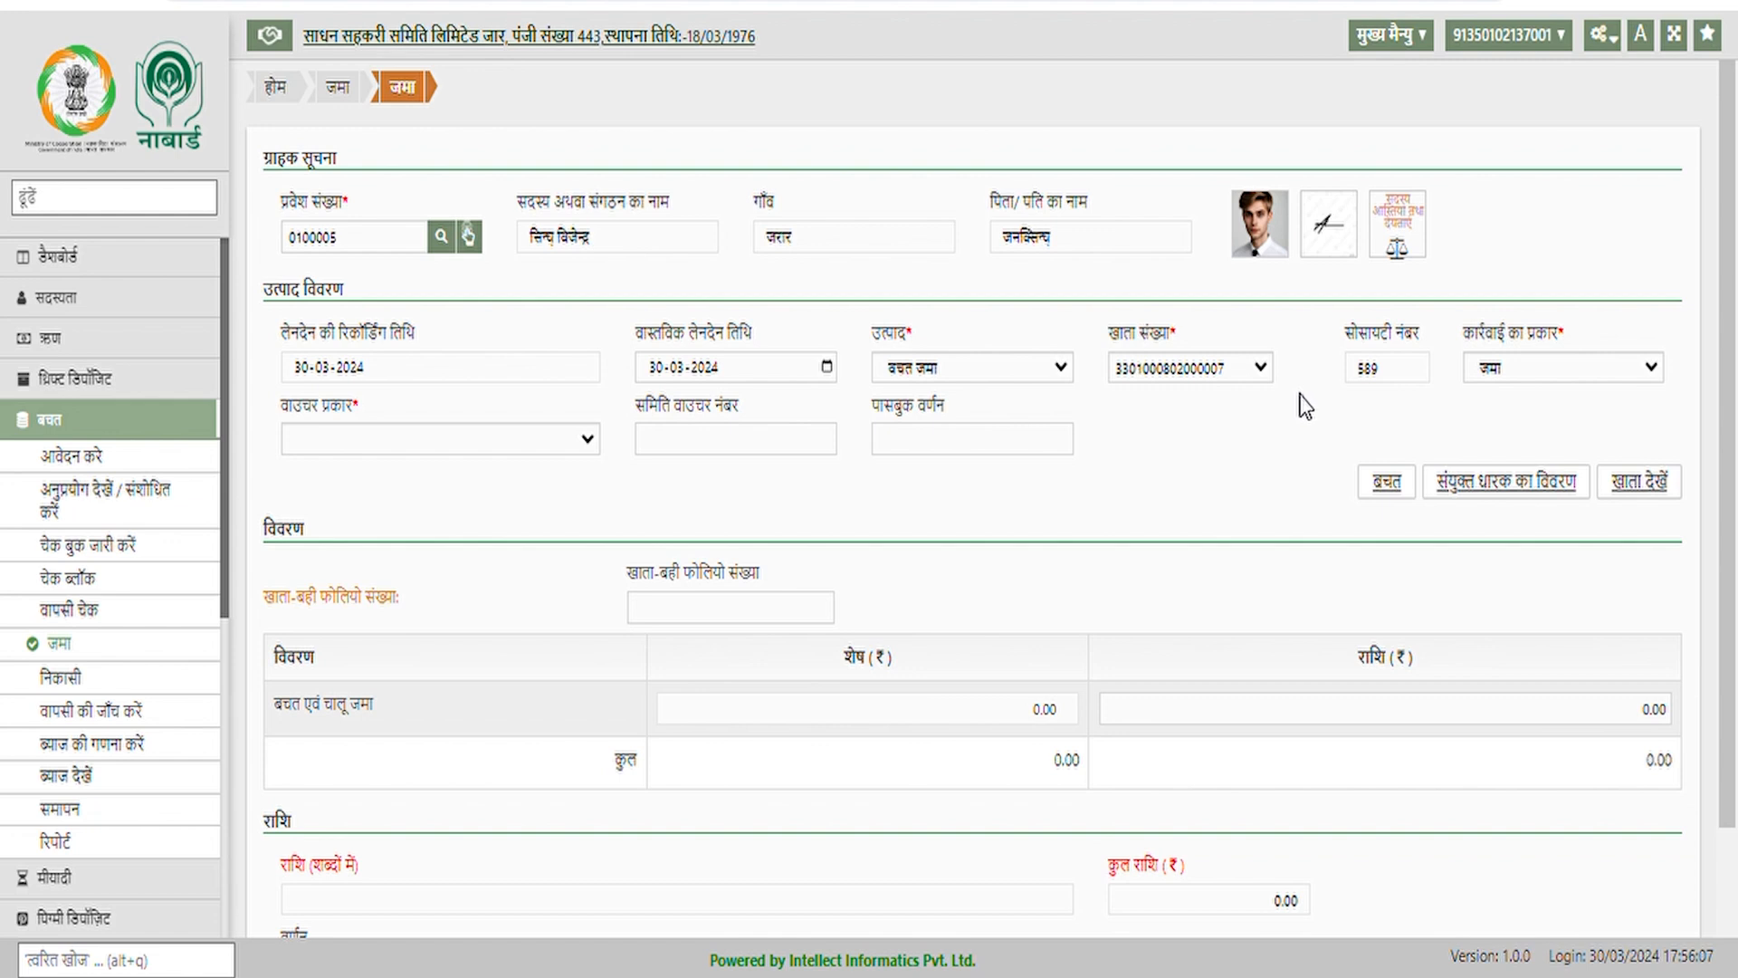
Save another 1000.00 cash (नकद) deposit to the savings account and dismiss the success message.
{"action": "left_click", "coordinate": [438, 440]}
{"action": "left_click", "coordinate": [439, 489]}
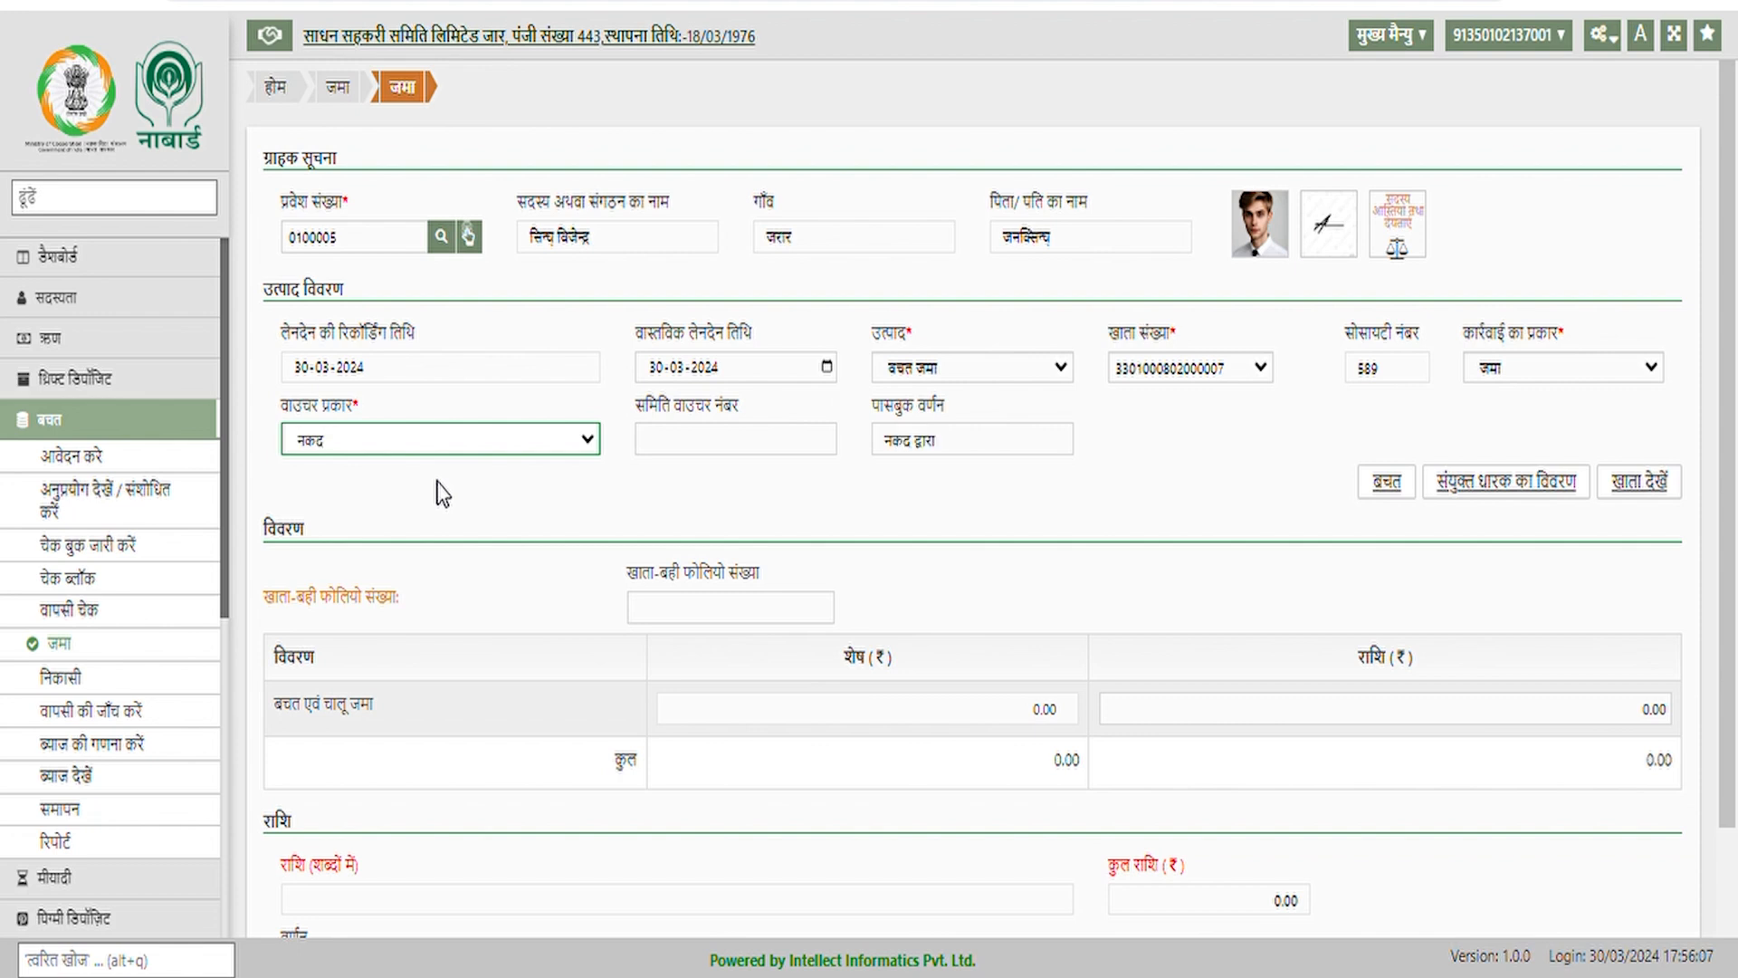
{"action": "left_click", "coordinate": [743, 457]}
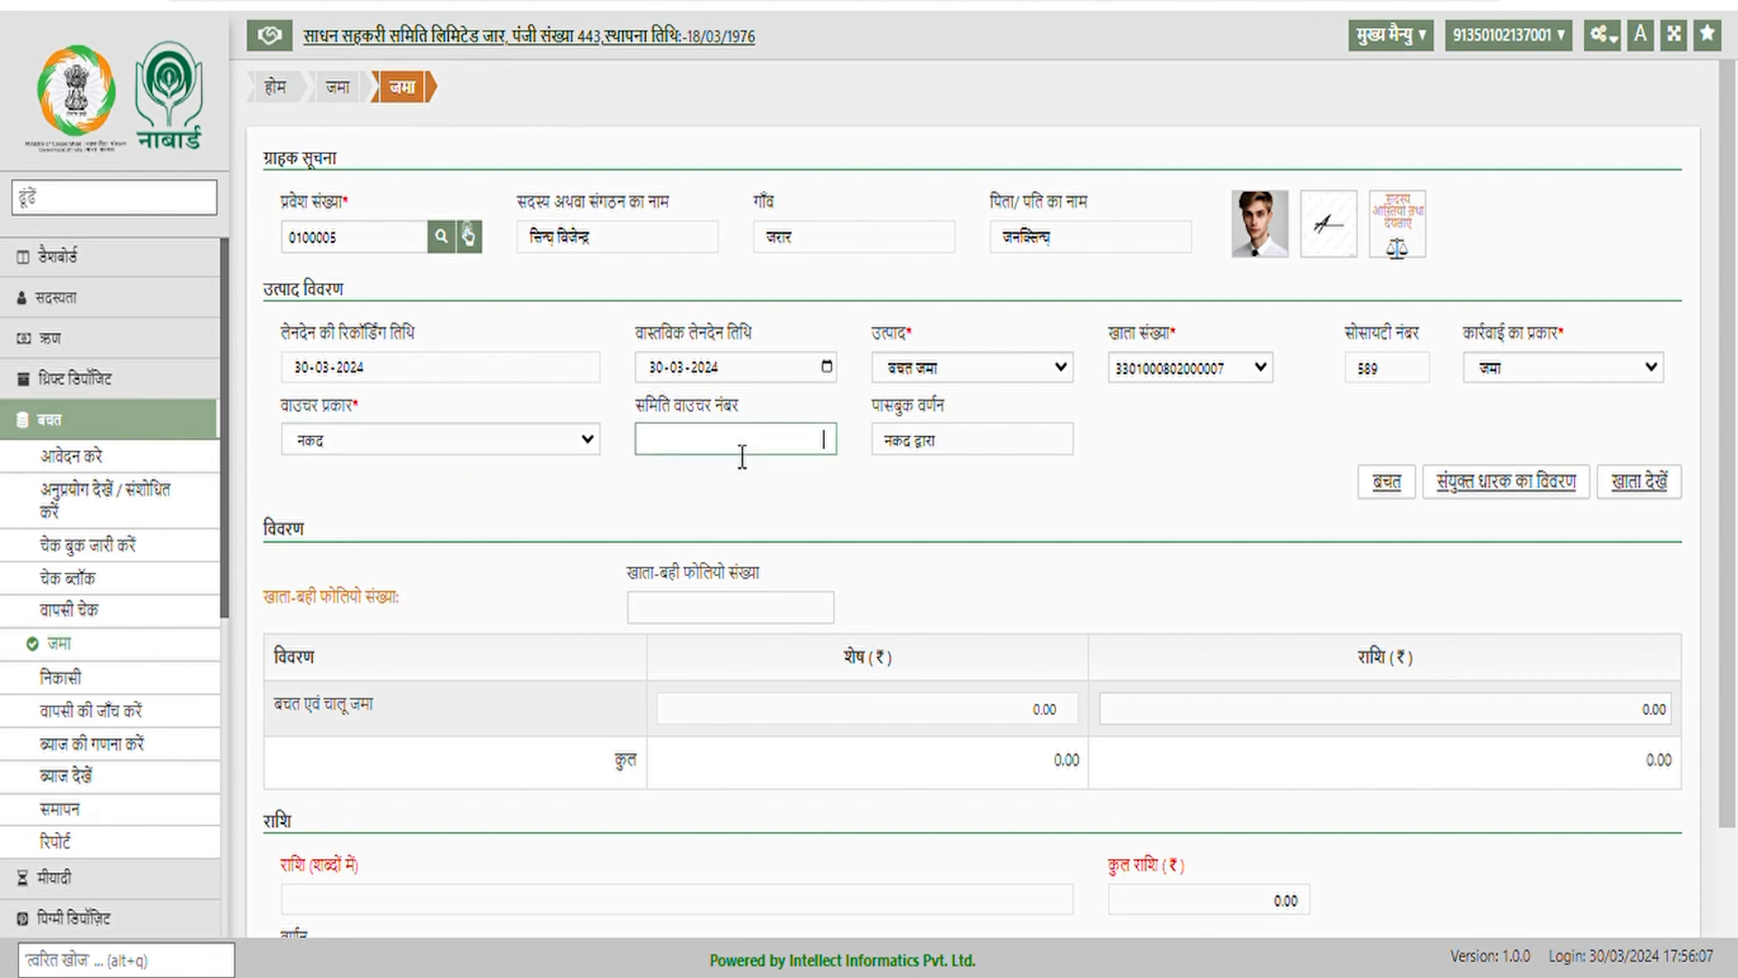
{"action": "left_click", "coordinate": [1303, 711]}
{"action": "type", "text": "1000"}
{"action": "scroll", "coordinate": [1475, 727], "scroll_direction": "down", "scroll_amount": 2}
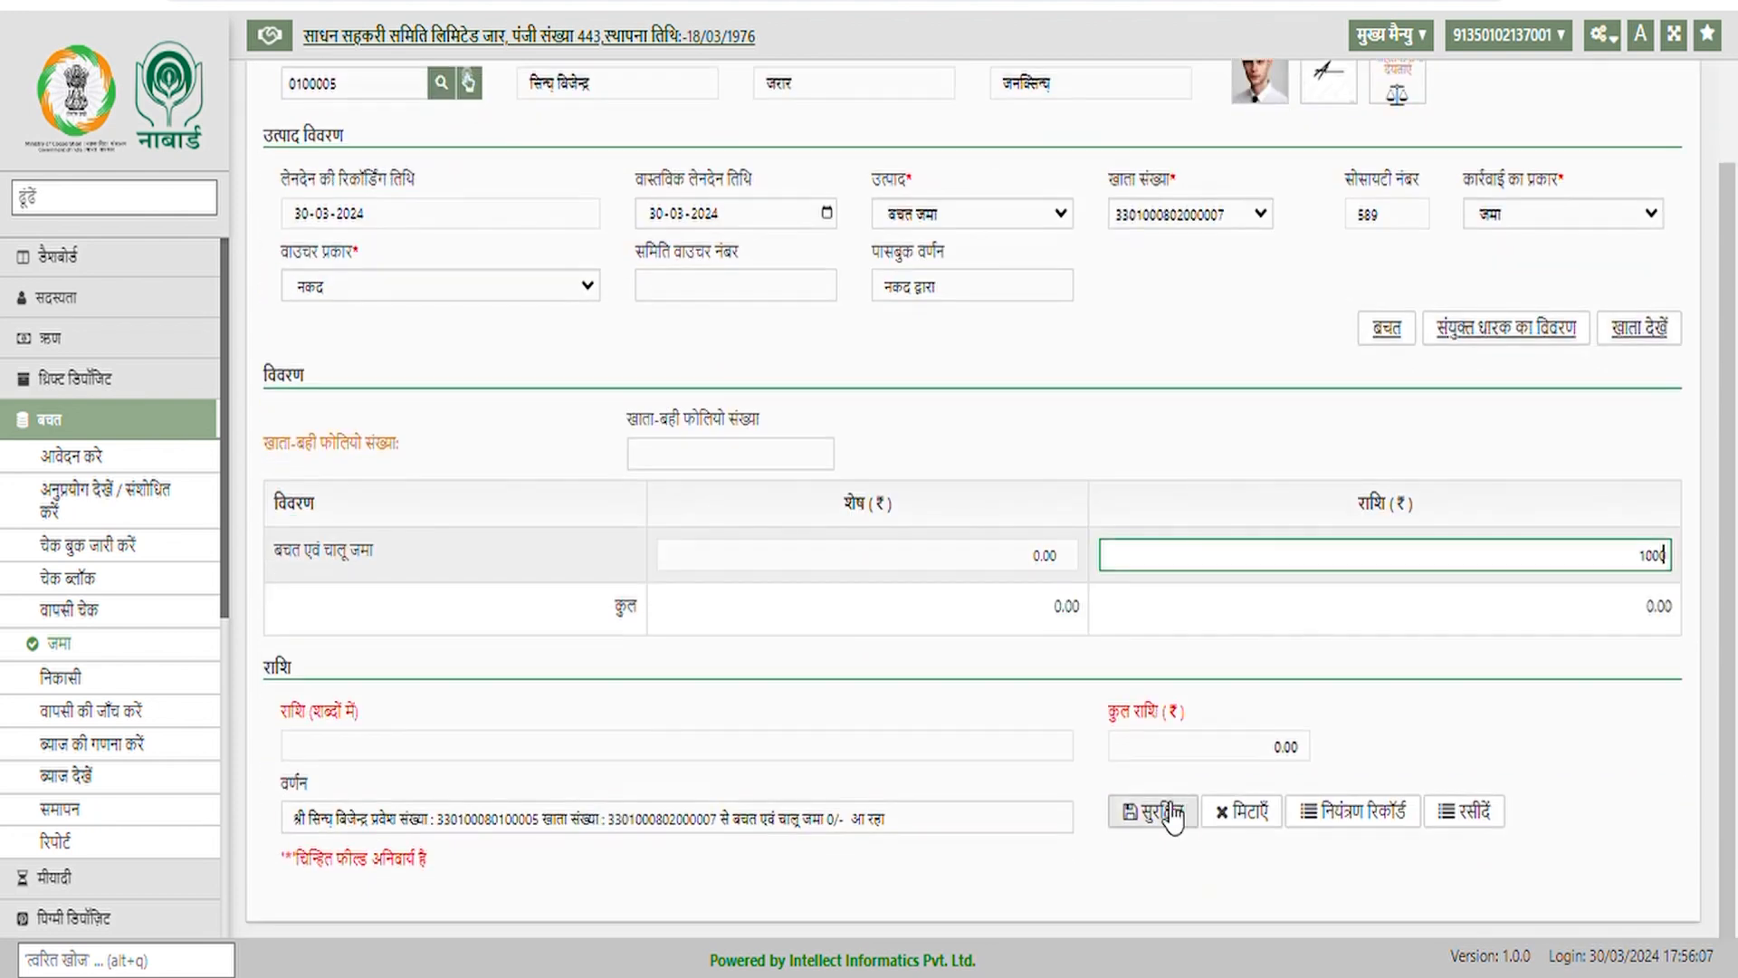
{"action": "left_click", "coordinate": [1167, 808]}
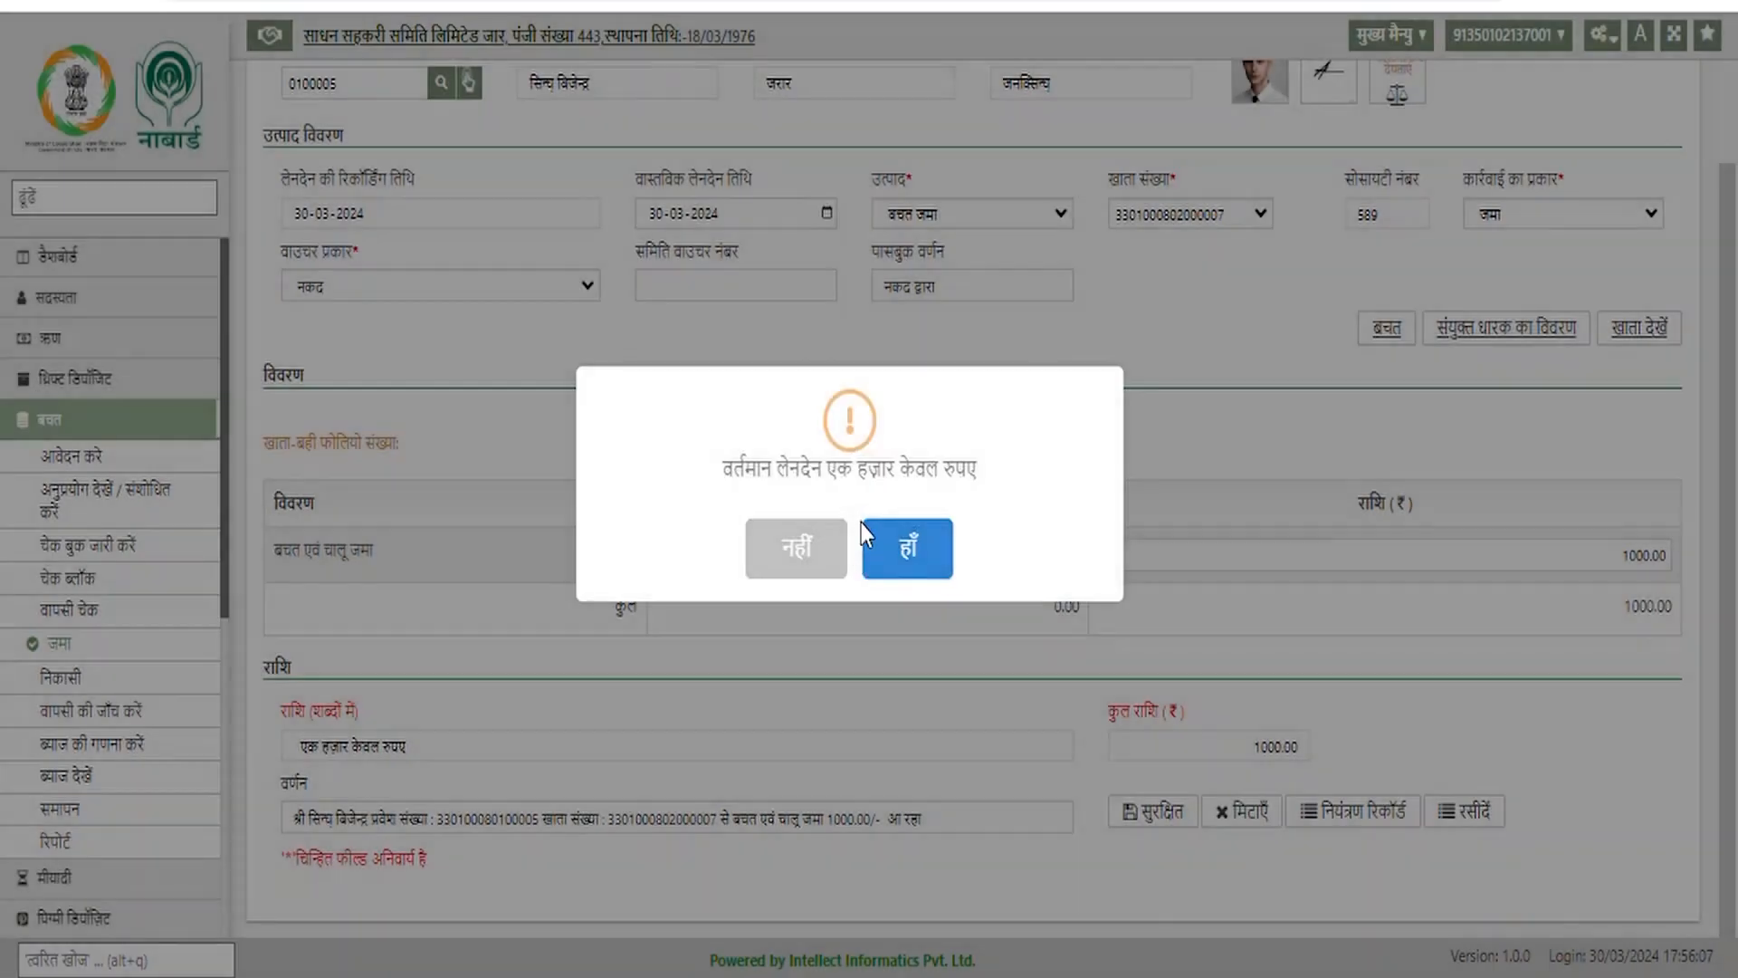
{"action": "left_click", "coordinate": [905, 543]}
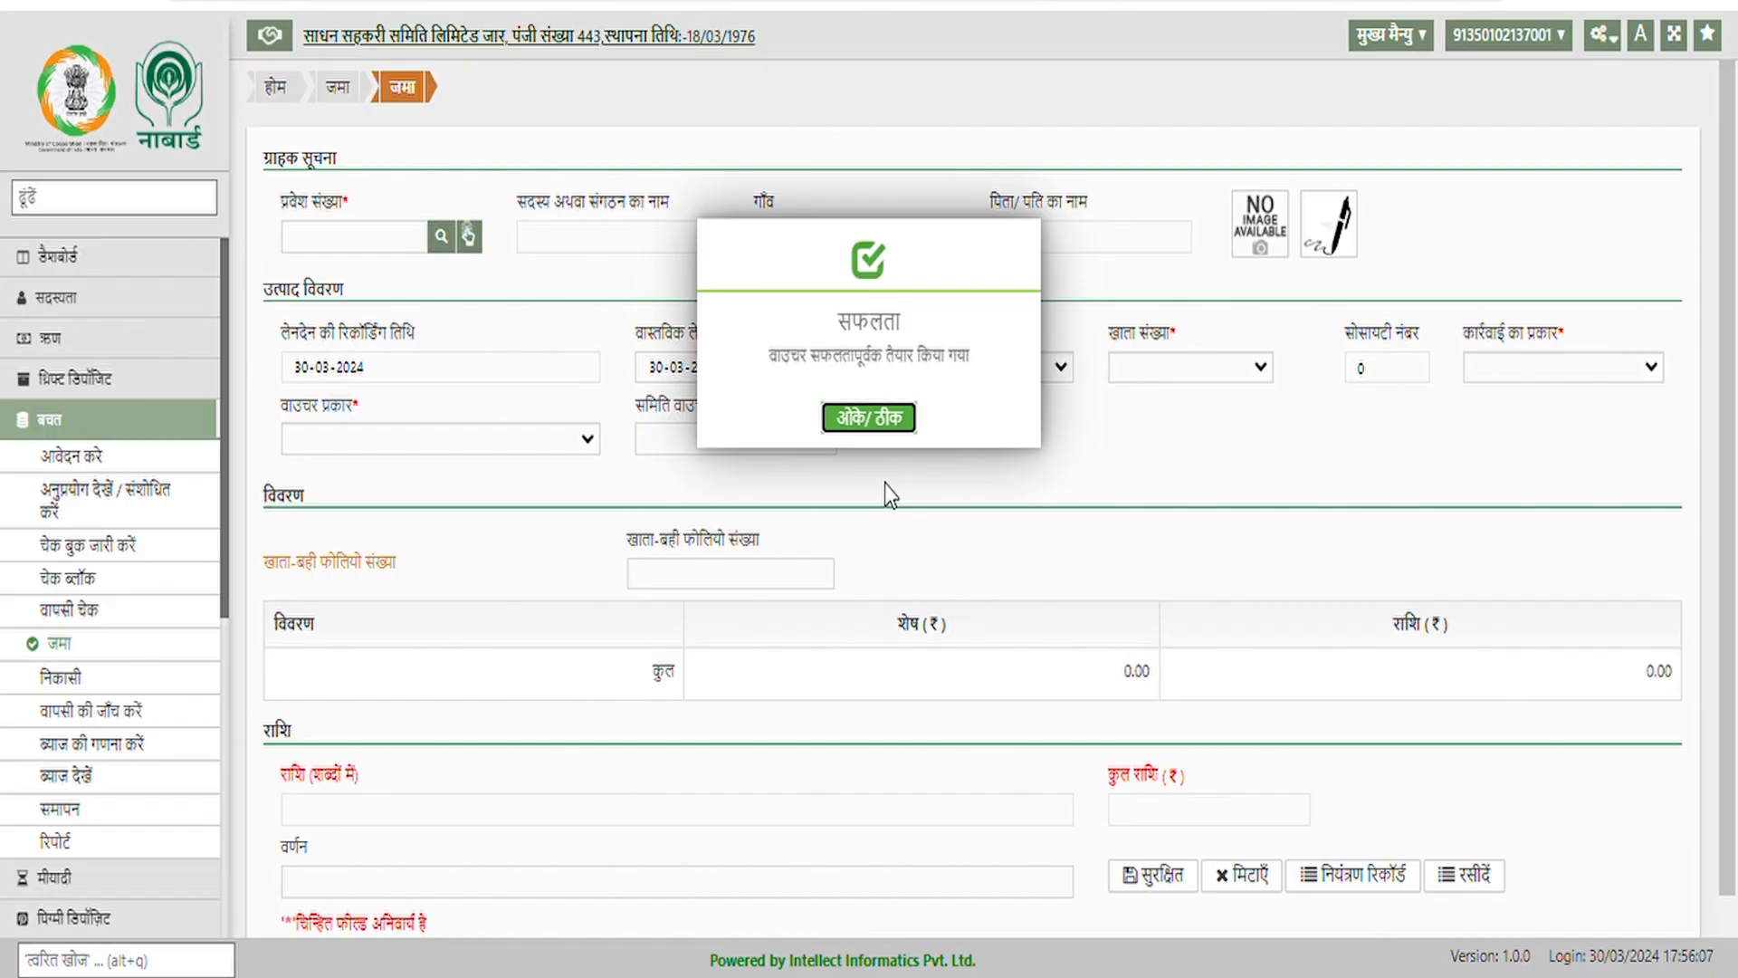
{"action": "left_click", "coordinate": [885, 421]}
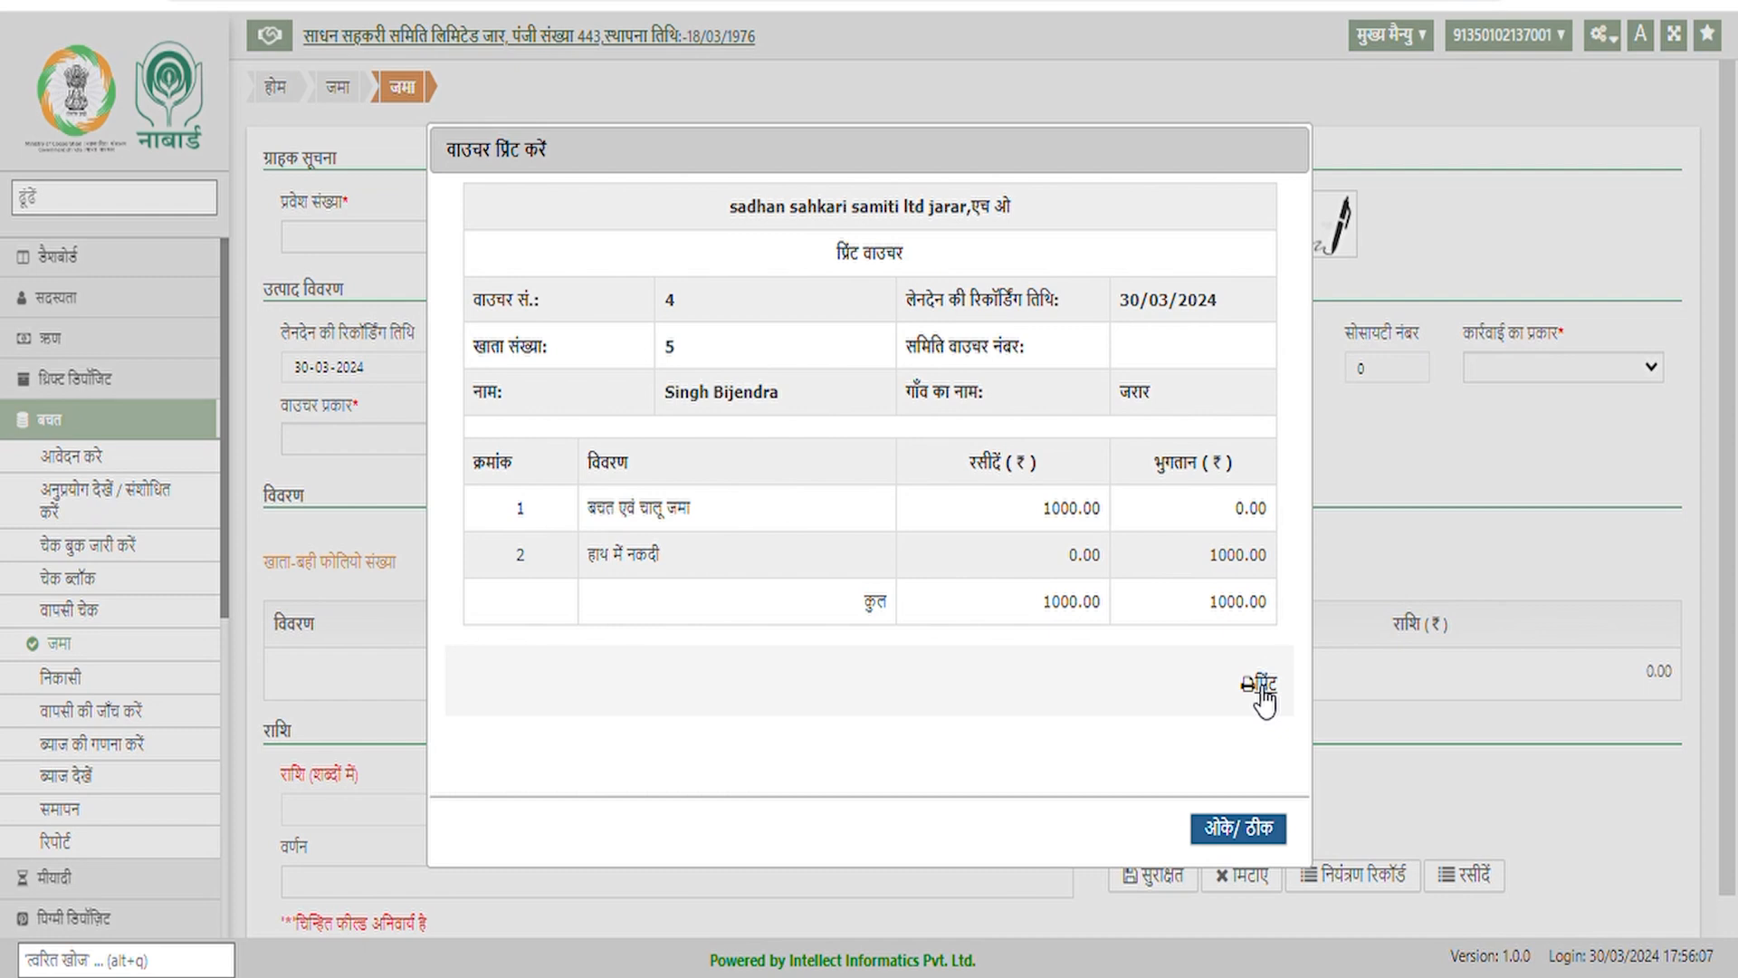
Print the deposit voucher from the print dialog.
{"action": "left_click", "coordinate": [1256, 831]}
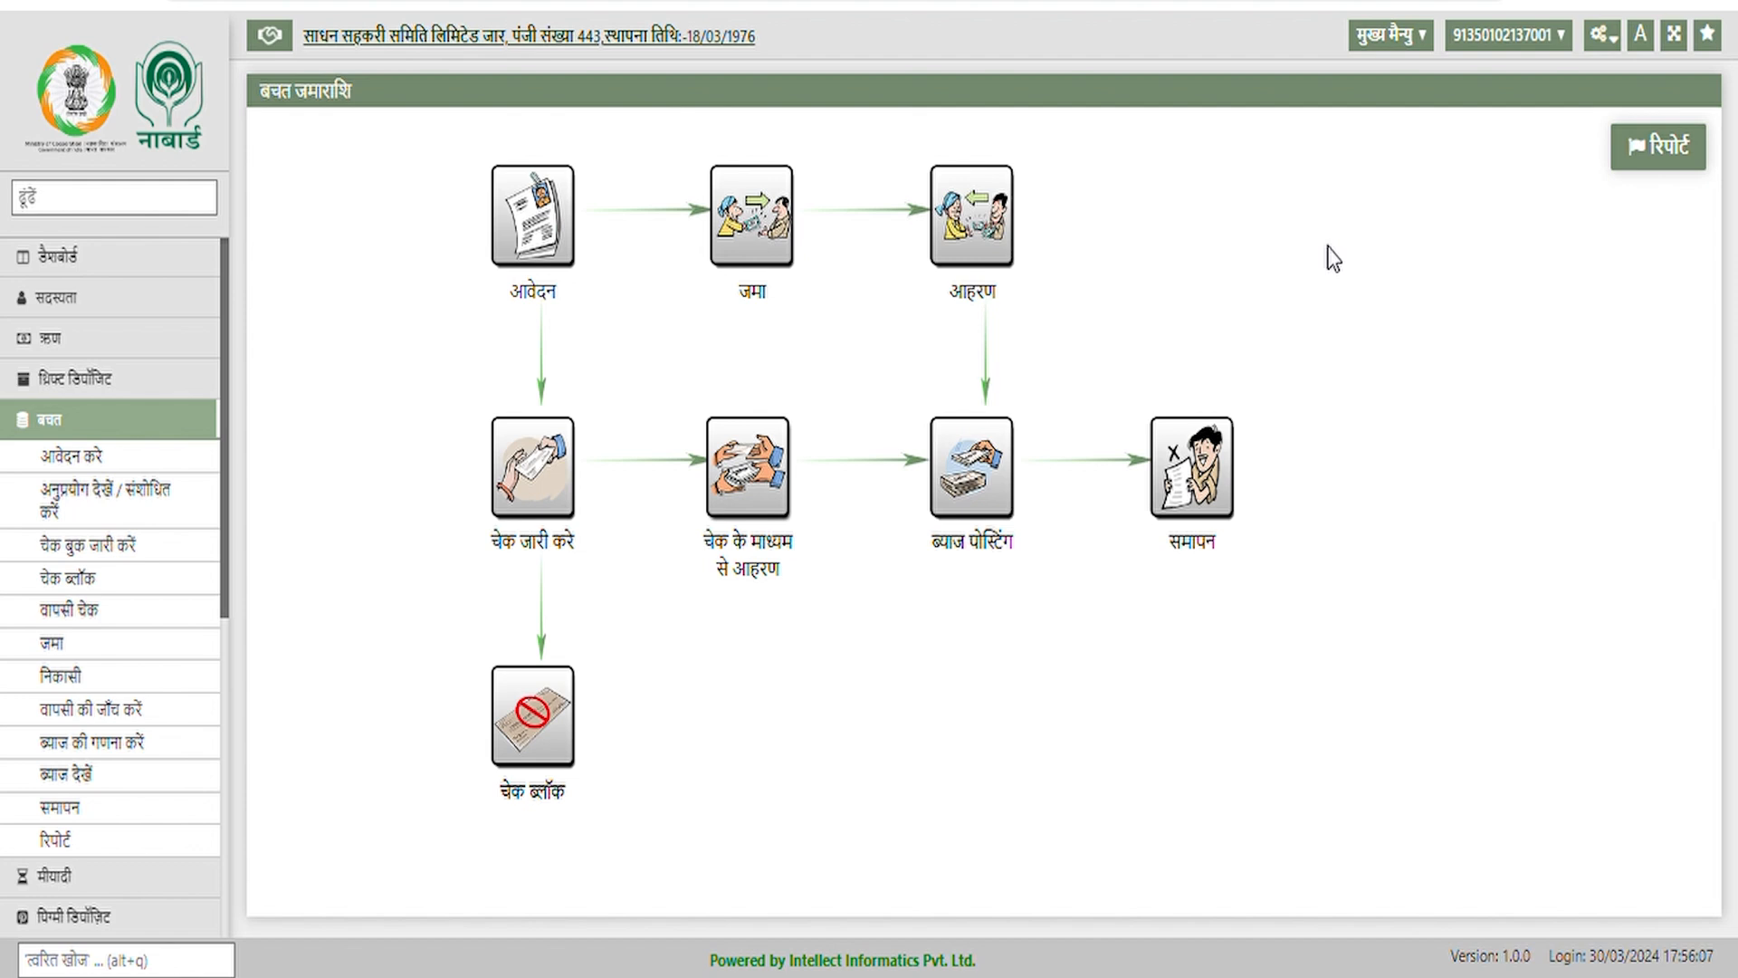
From the settings gear's कॉन्फ़िगरेशन > बचत जमा menu, open उत्पाद का निर्धारण.
{"action": "left_click", "coordinate": [1620, 45]}
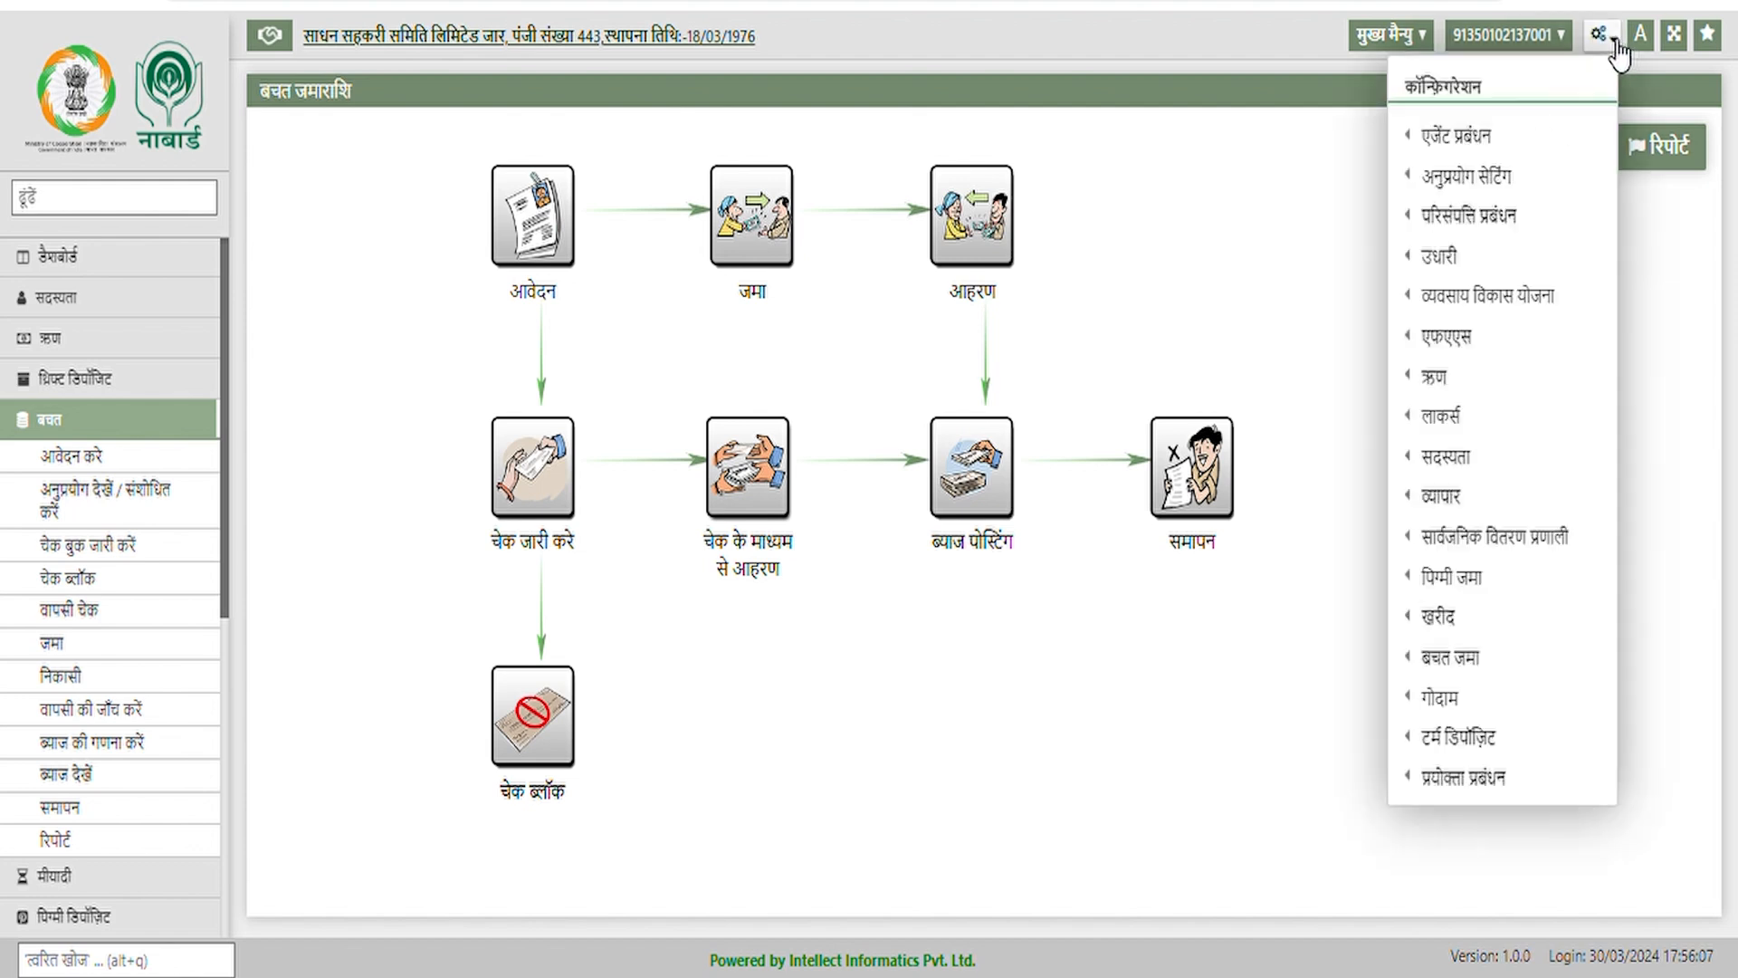
{"action": "mouse_move", "coordinate": [1454, 671]}
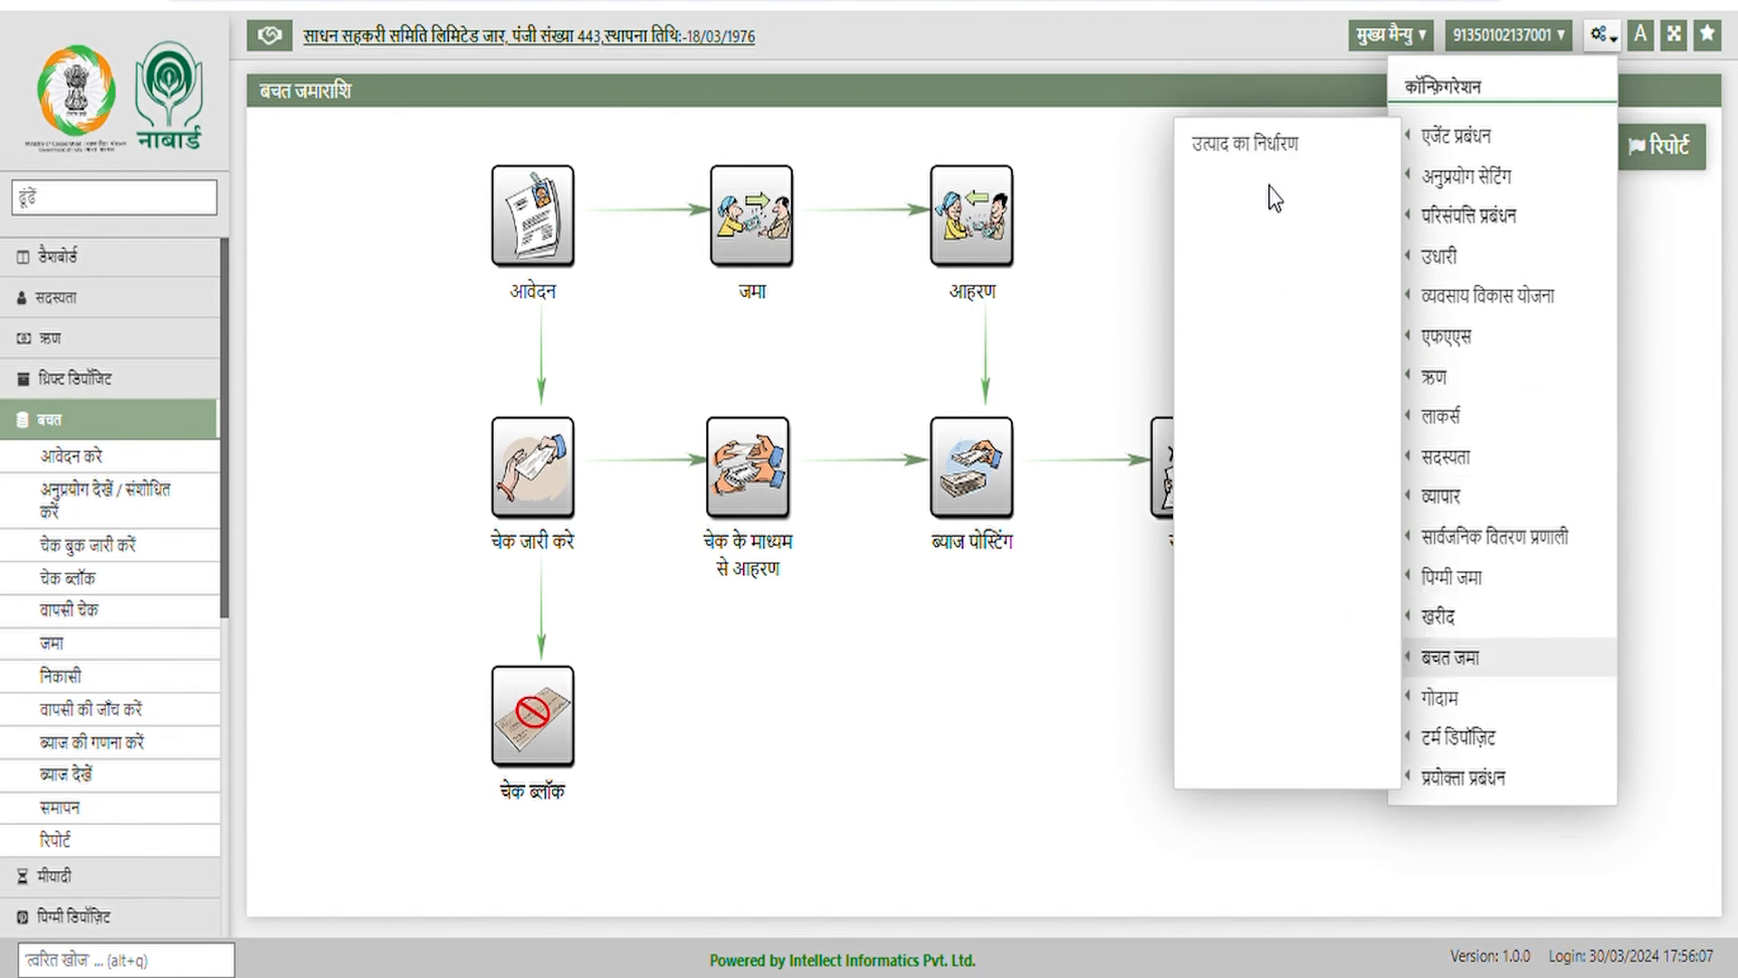
{"action": "left_click", "coordinate": [1276, 146]}
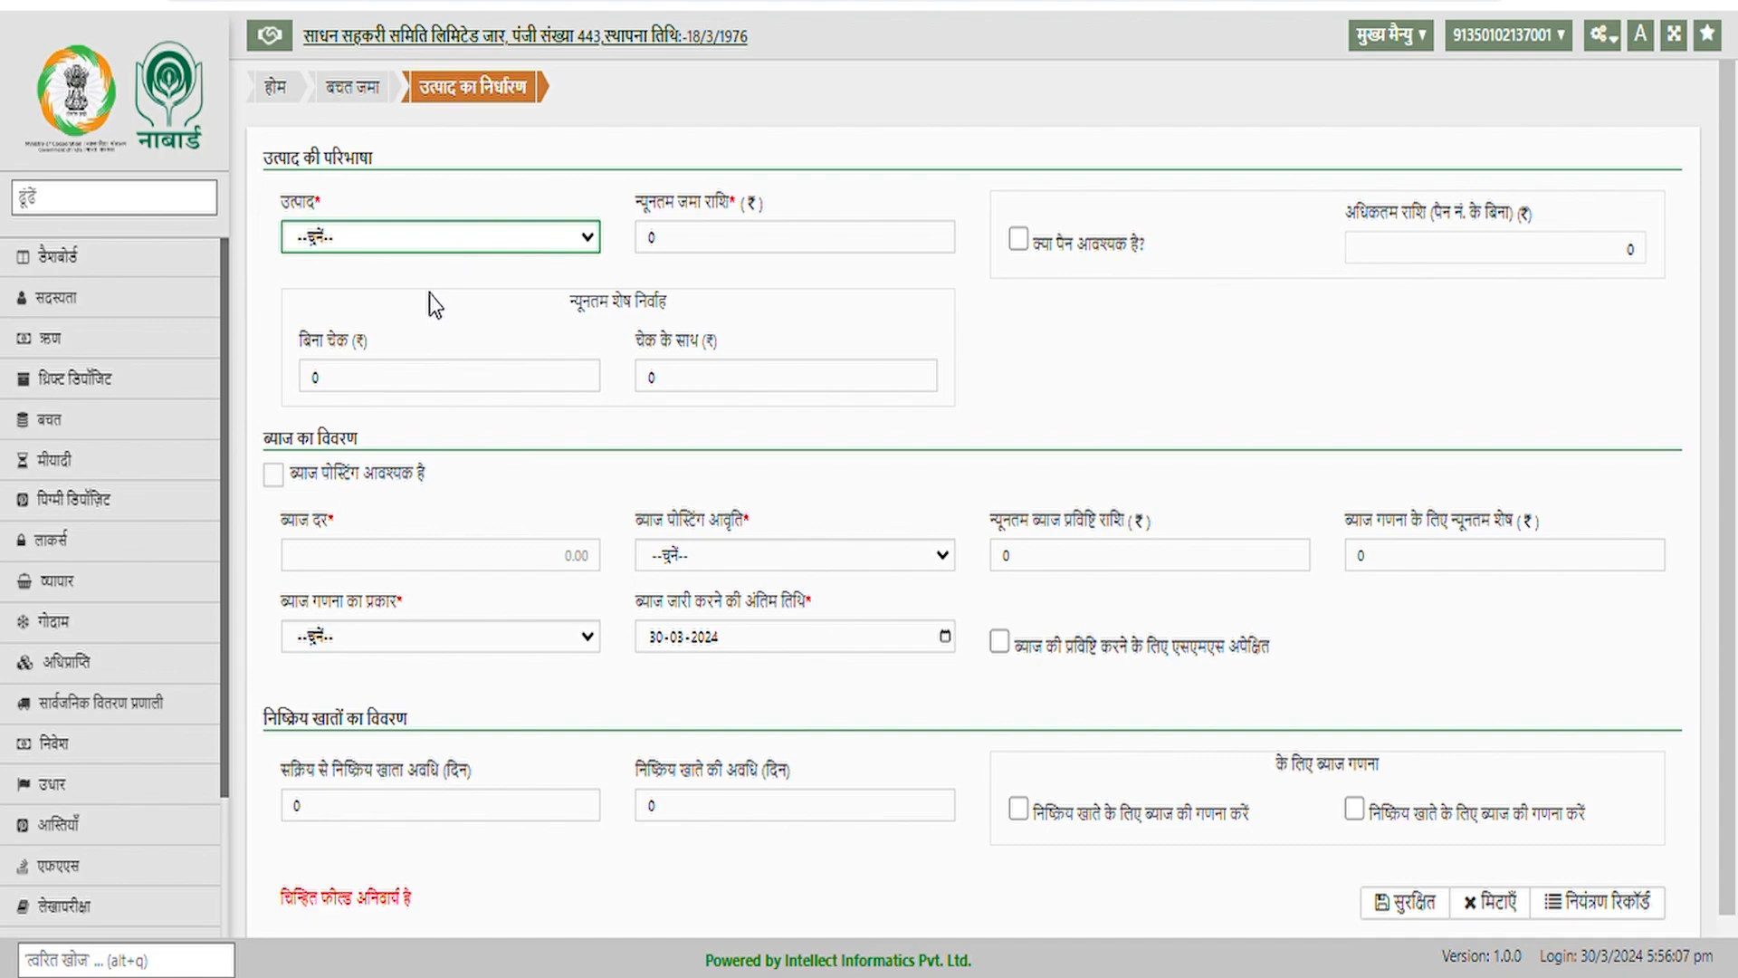
Load the बचत जमा product and enable interest posting at 3% posted yearly (सालाना).
{"action": "key", "text": "Down"}
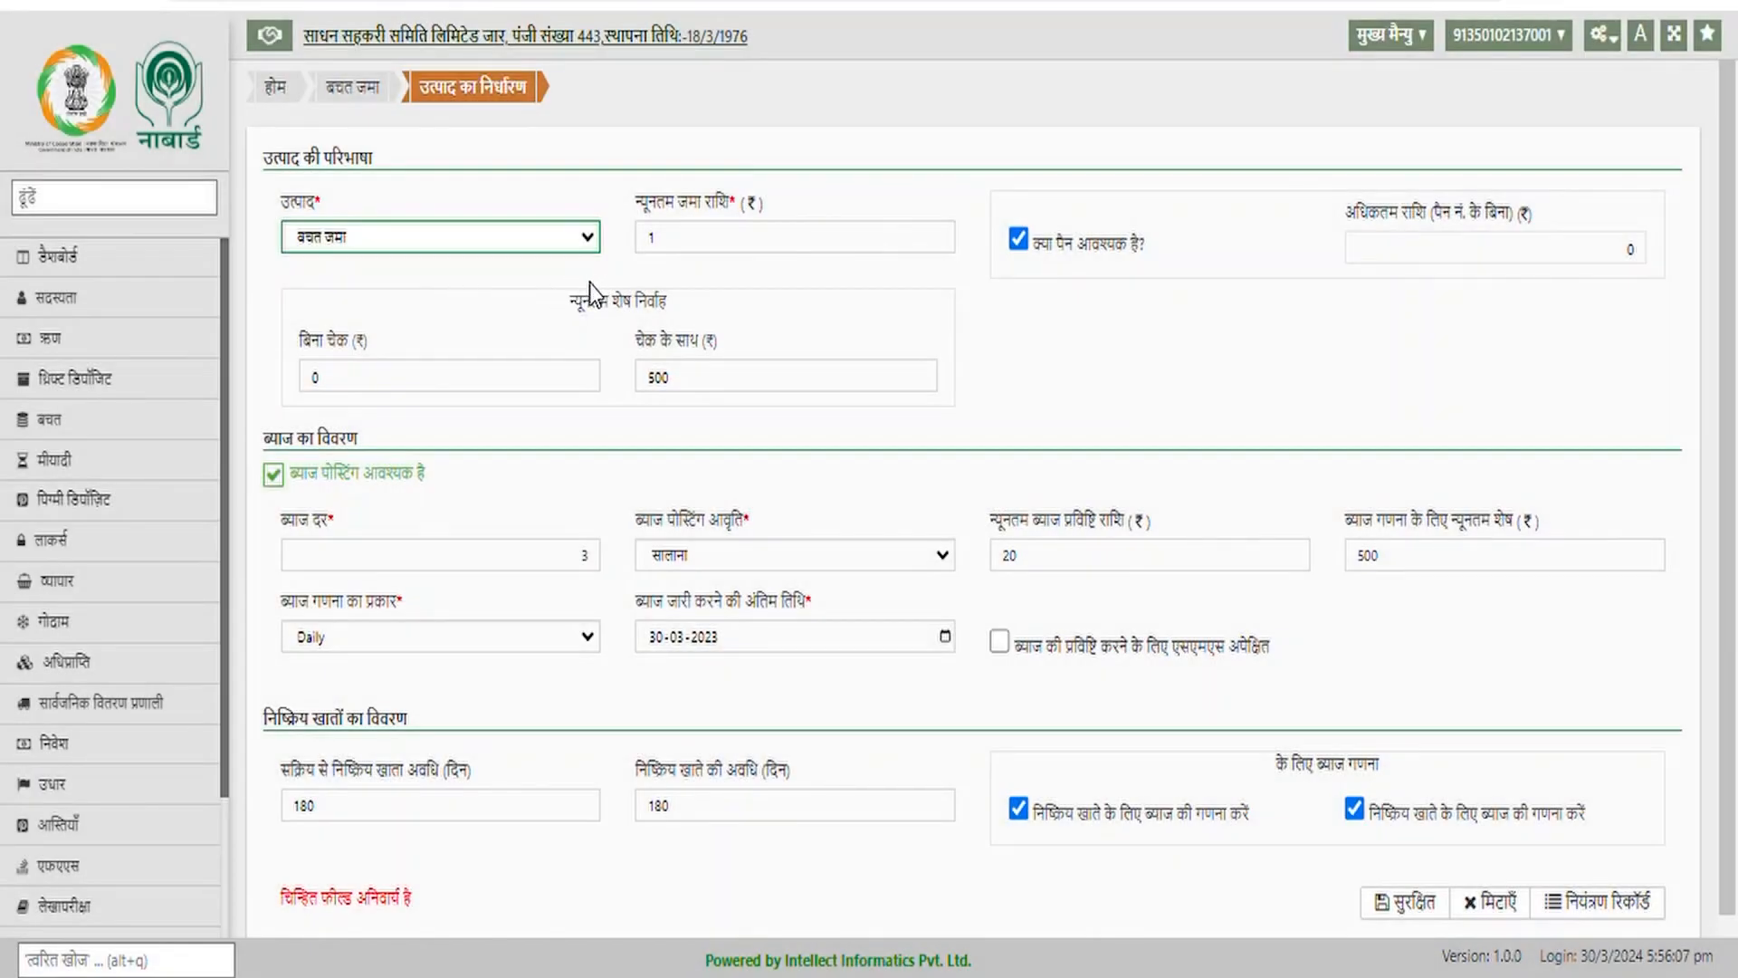
{"action": "scroll", "coordinate": [589, 290], "scroll_direction": "down", "scroll_amount": 1}
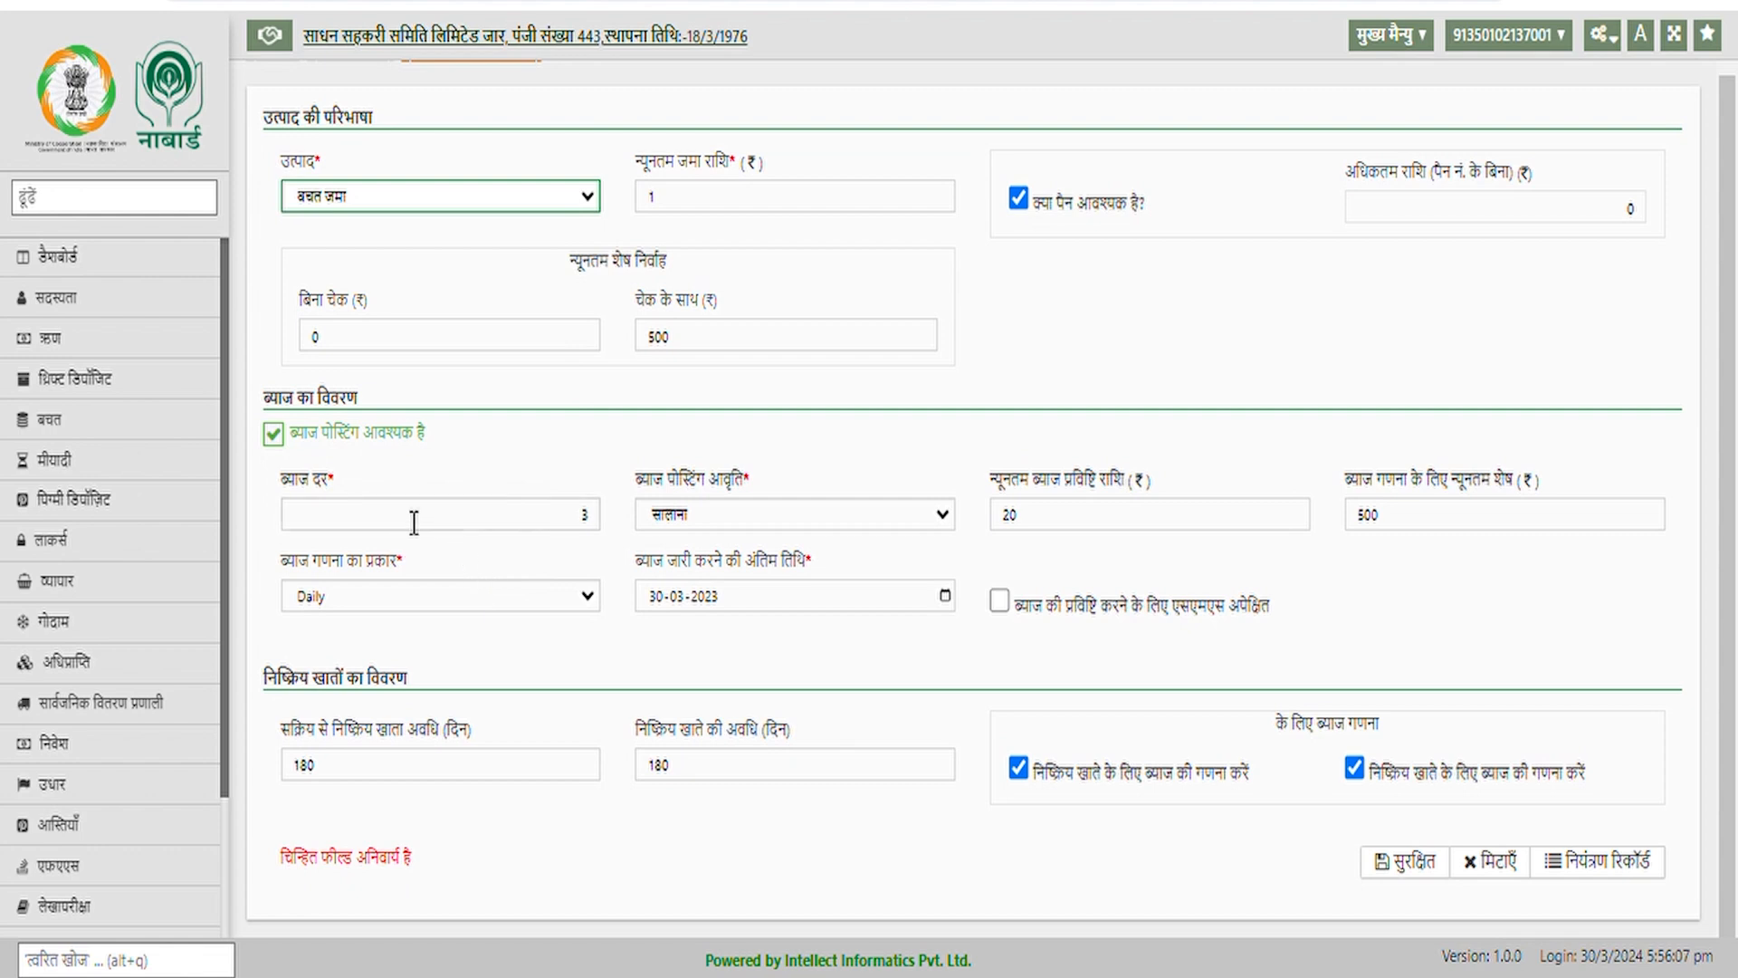
{"action": "left_click", "coordinate": [286, 436]}
{"action": "left_click", "coordinate": [288, 438]}
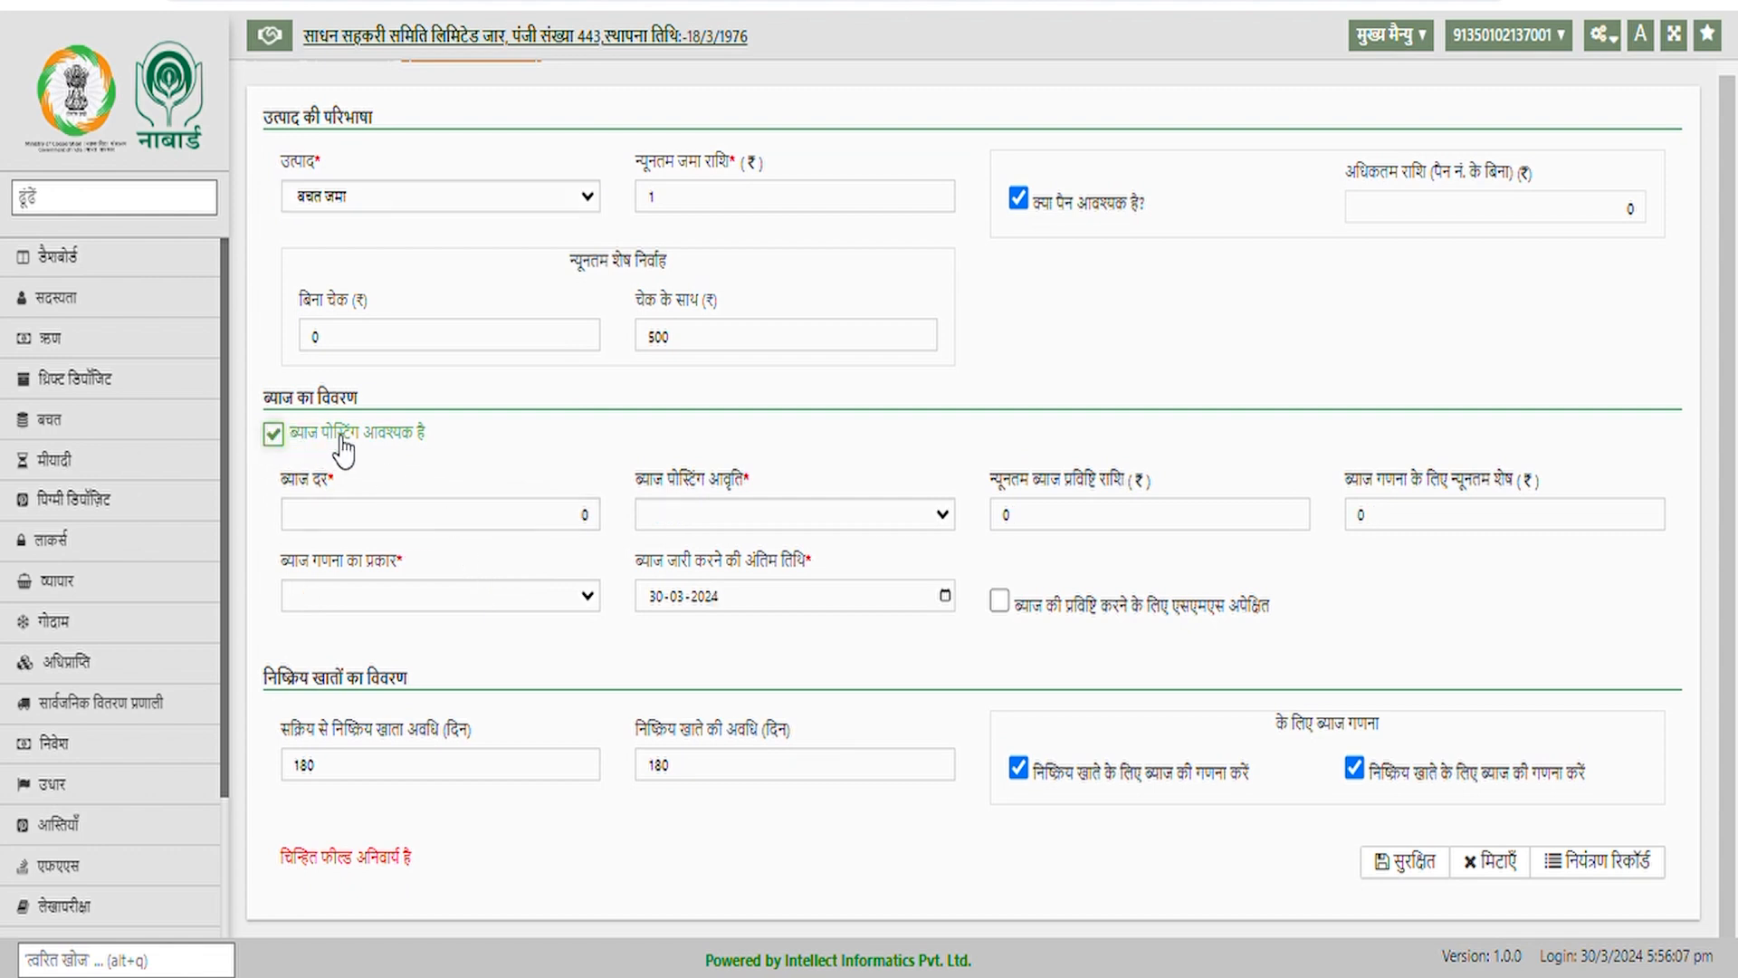
{"action": "left_click", "coordinate": [573, 531]}
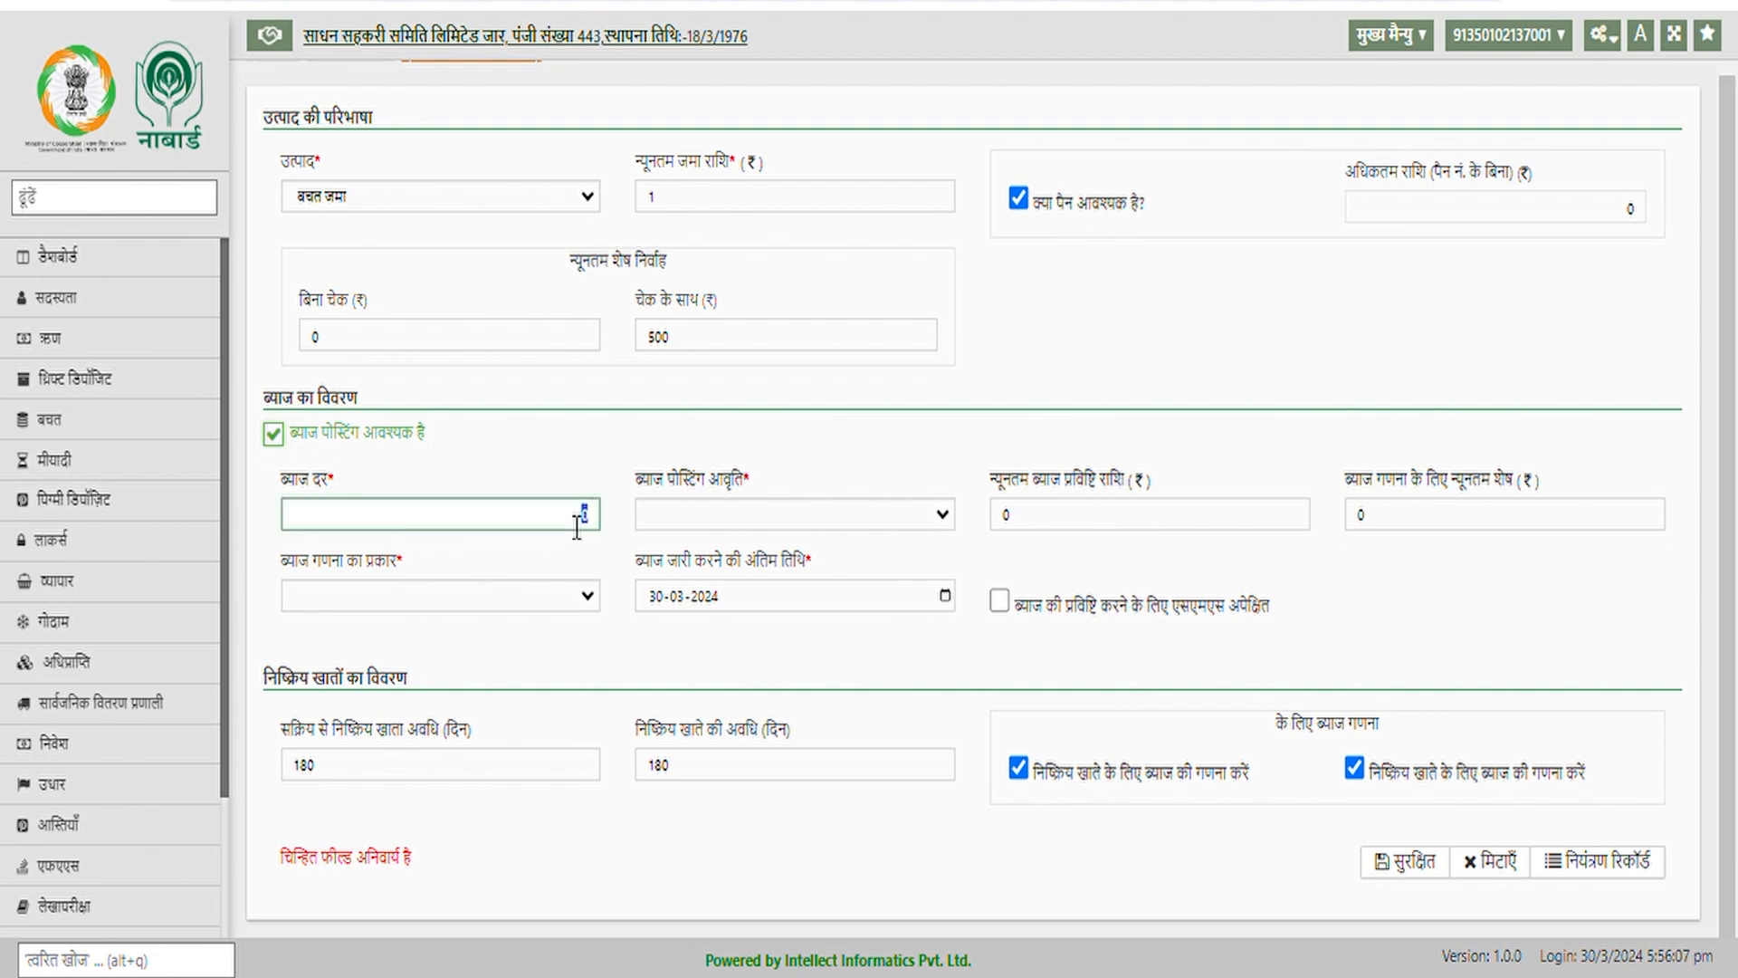
{"action": "key", "text": "Tab"}
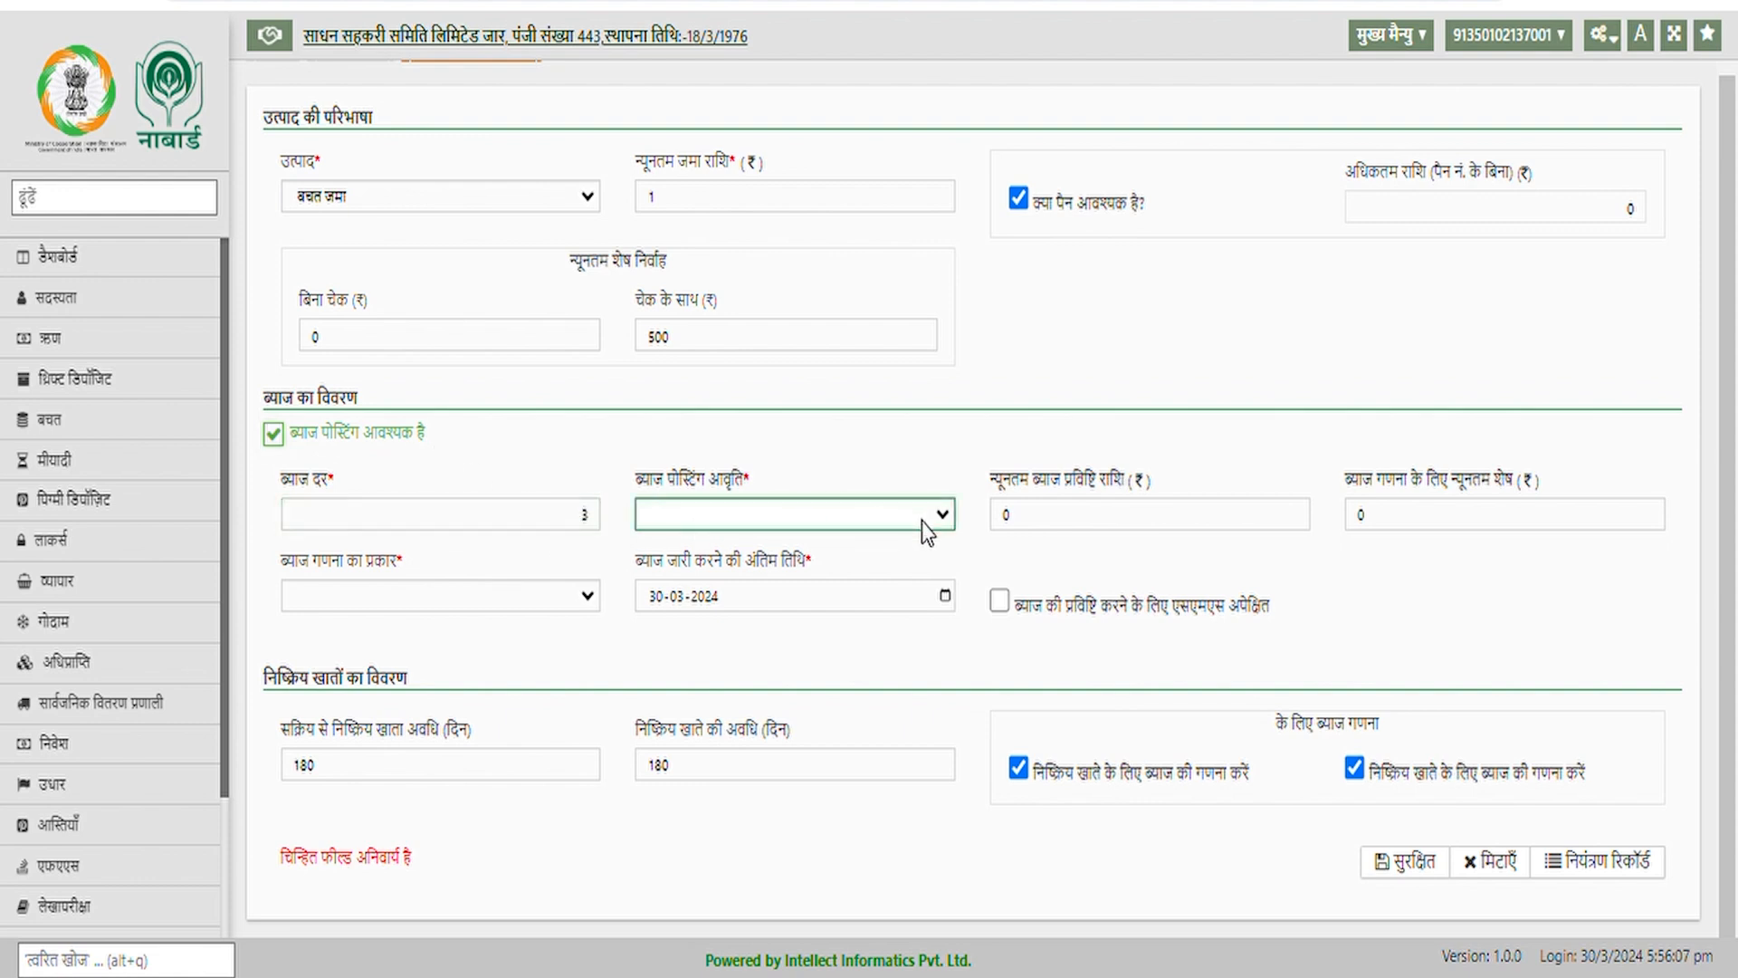
{"action": "left_click", "coordinate": [801, 565]}
{"action": "left_click", "coordinate": [1056, 534]}
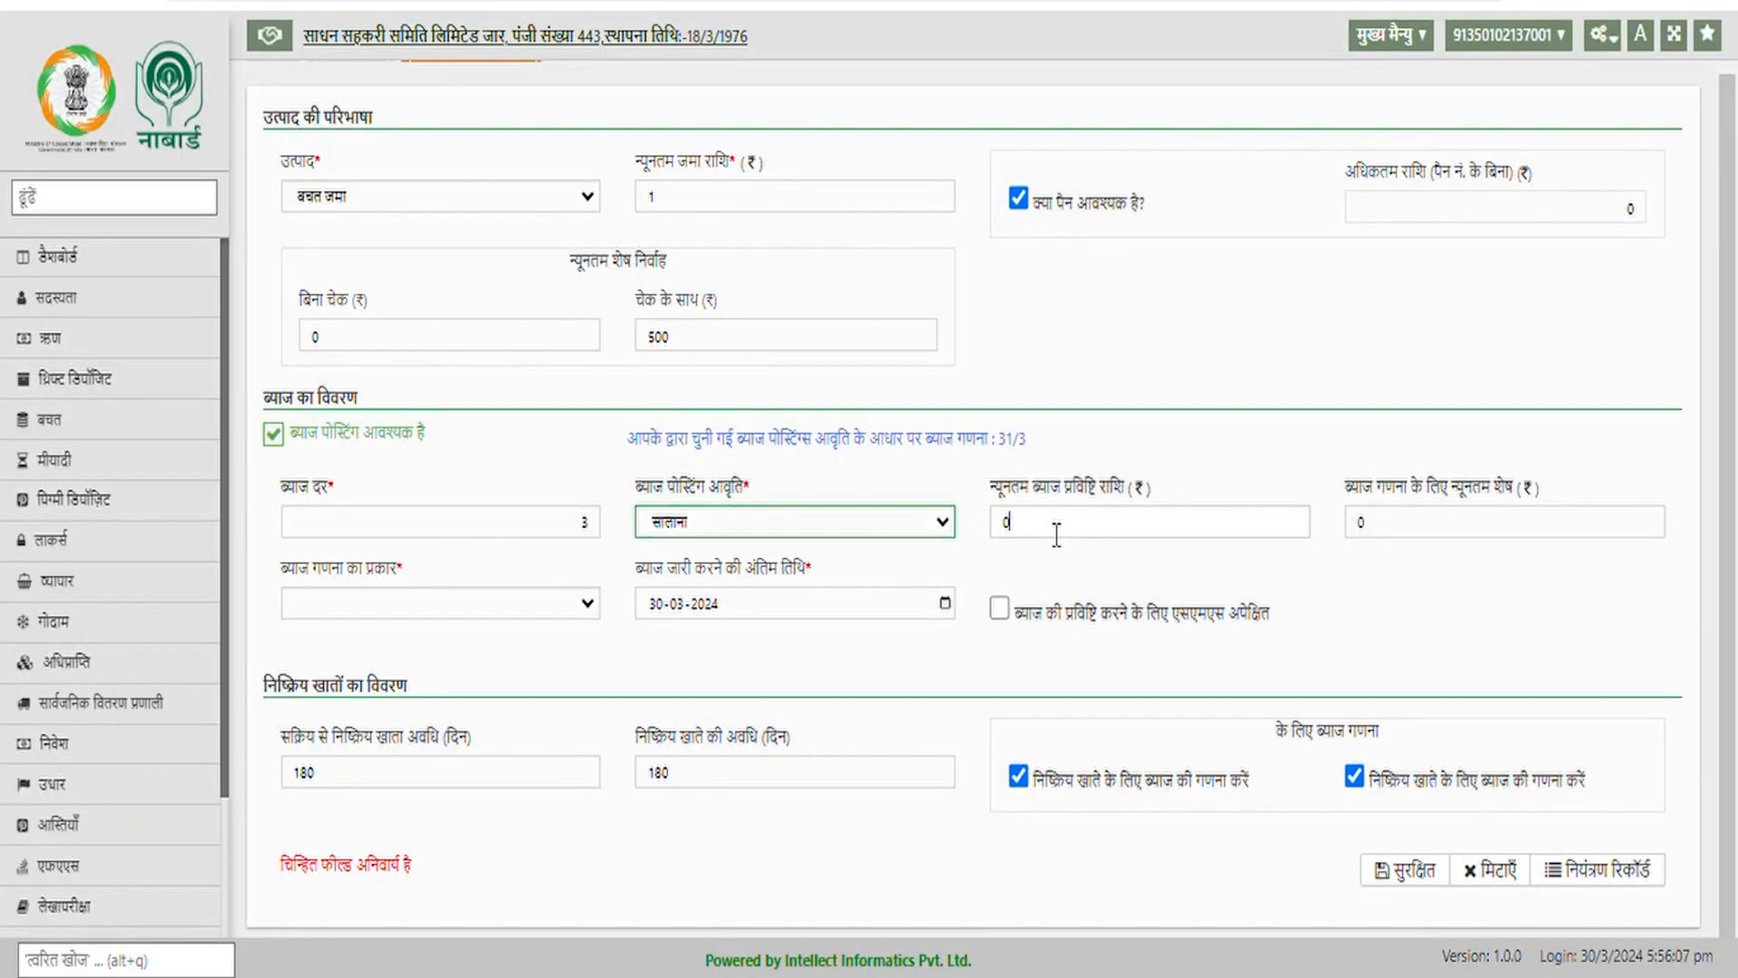
Set minimum interest 100, minimum balance 5000 and Daily interest calculation.
{"action": "left_click", "coordinate": [1007, 540]}
{"action": "type", "text": "100"}
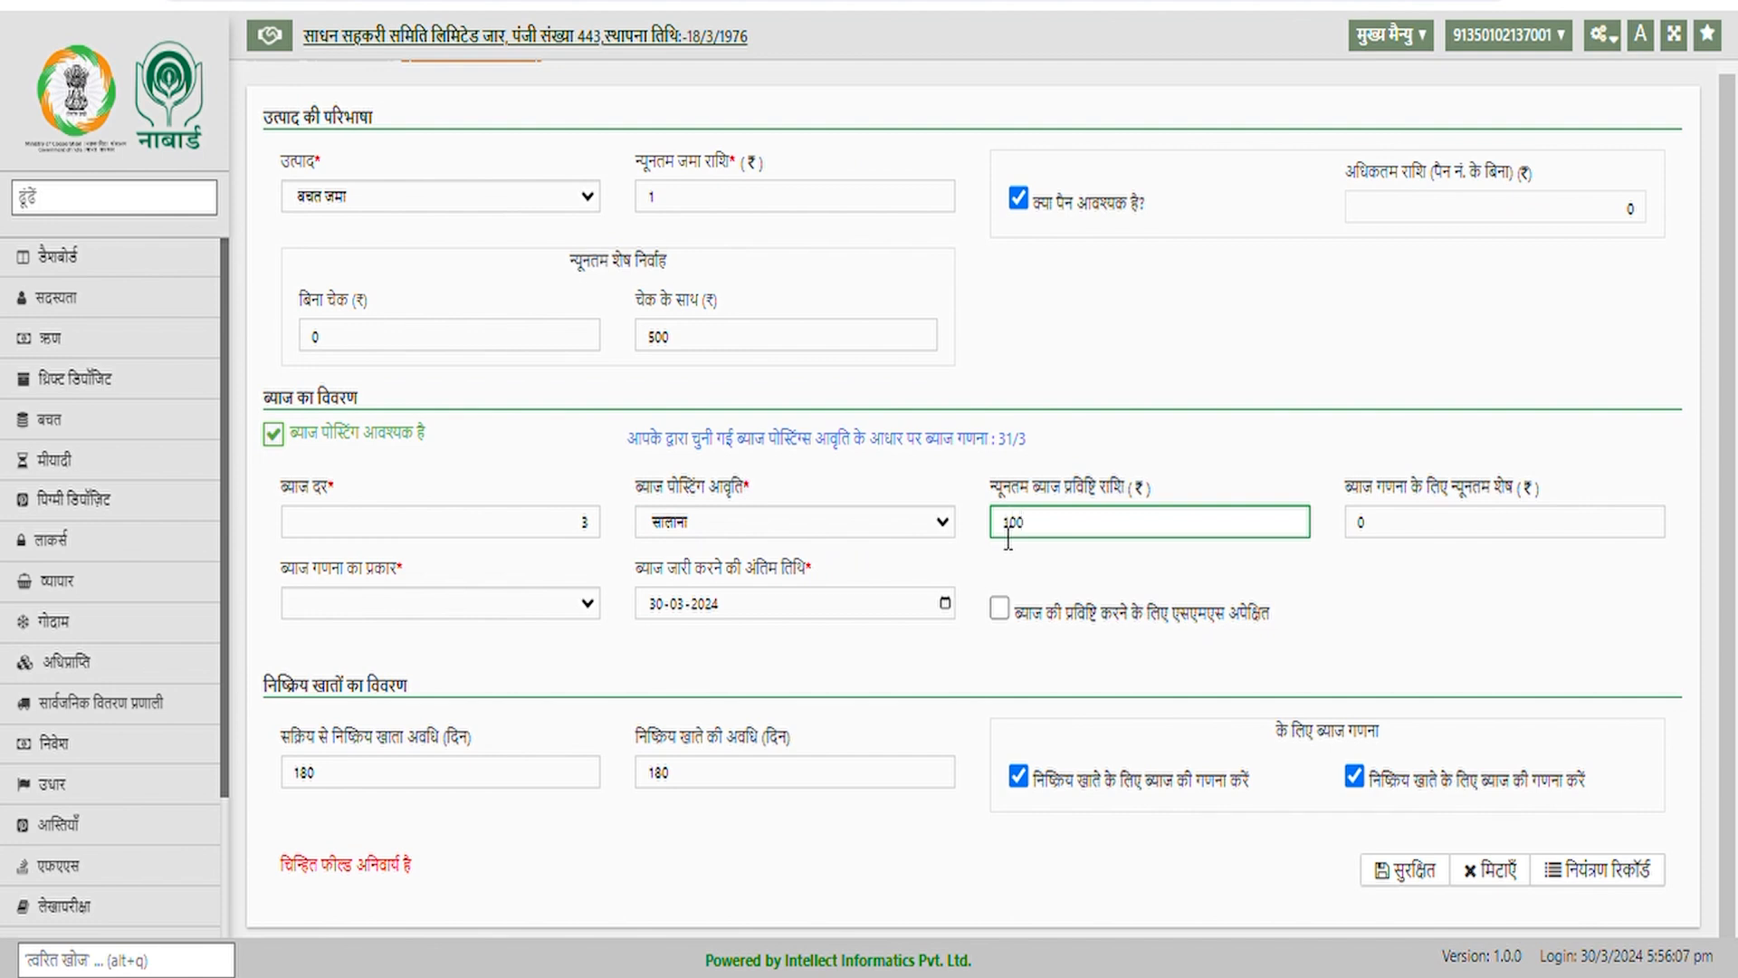
{"action": "left_click", "coordinate": [1423, 525]}
{"action": "double_click", "coordinate": [1360, 523]}
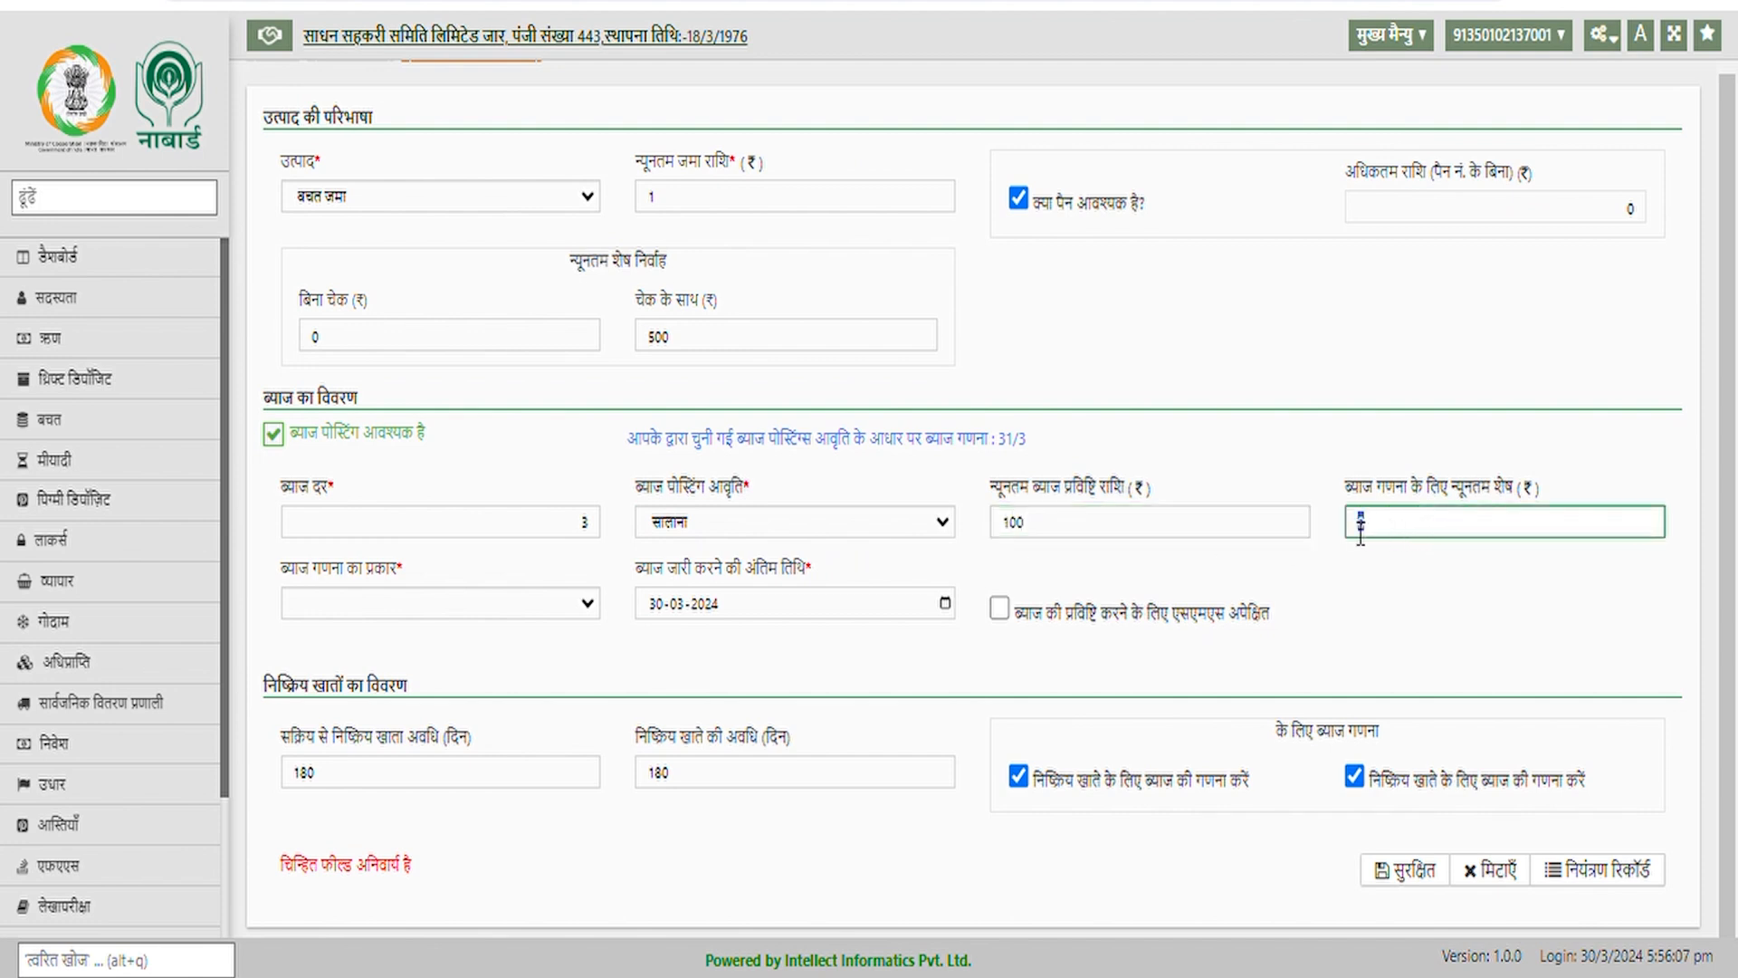
{"action": "type", "text": "1"}
{"action": "type", "text": "000"}
{"action": "left_click", "coordinate": [480, 605]}
{"action": "left_click", "coordinate": [458, 653]}
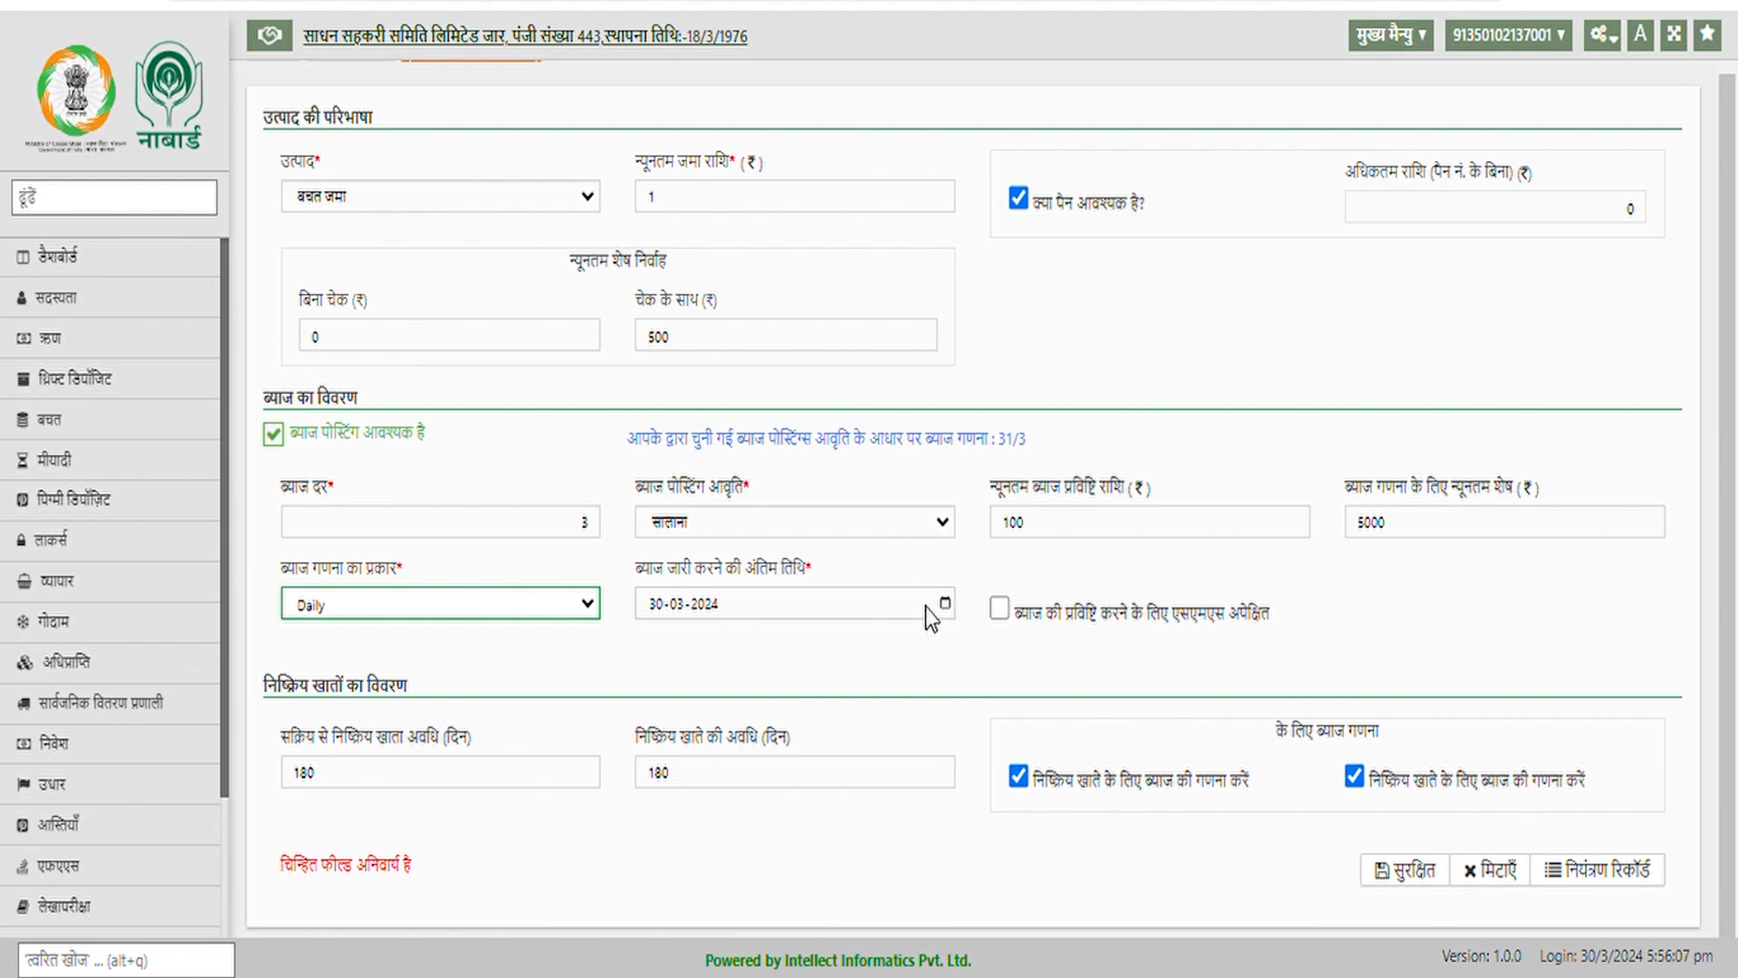
Leave SMS for interest entries off, then save the product definition and confirm.
{"action": "left_click", "coordinate": [1001, 617]}
{"action": "left_click", "coordinate": [999, 609]}
{"action": "left_click", "coordinate": [1000, 608]}
{"action": "left_click", "coordinate": [999, 608]}
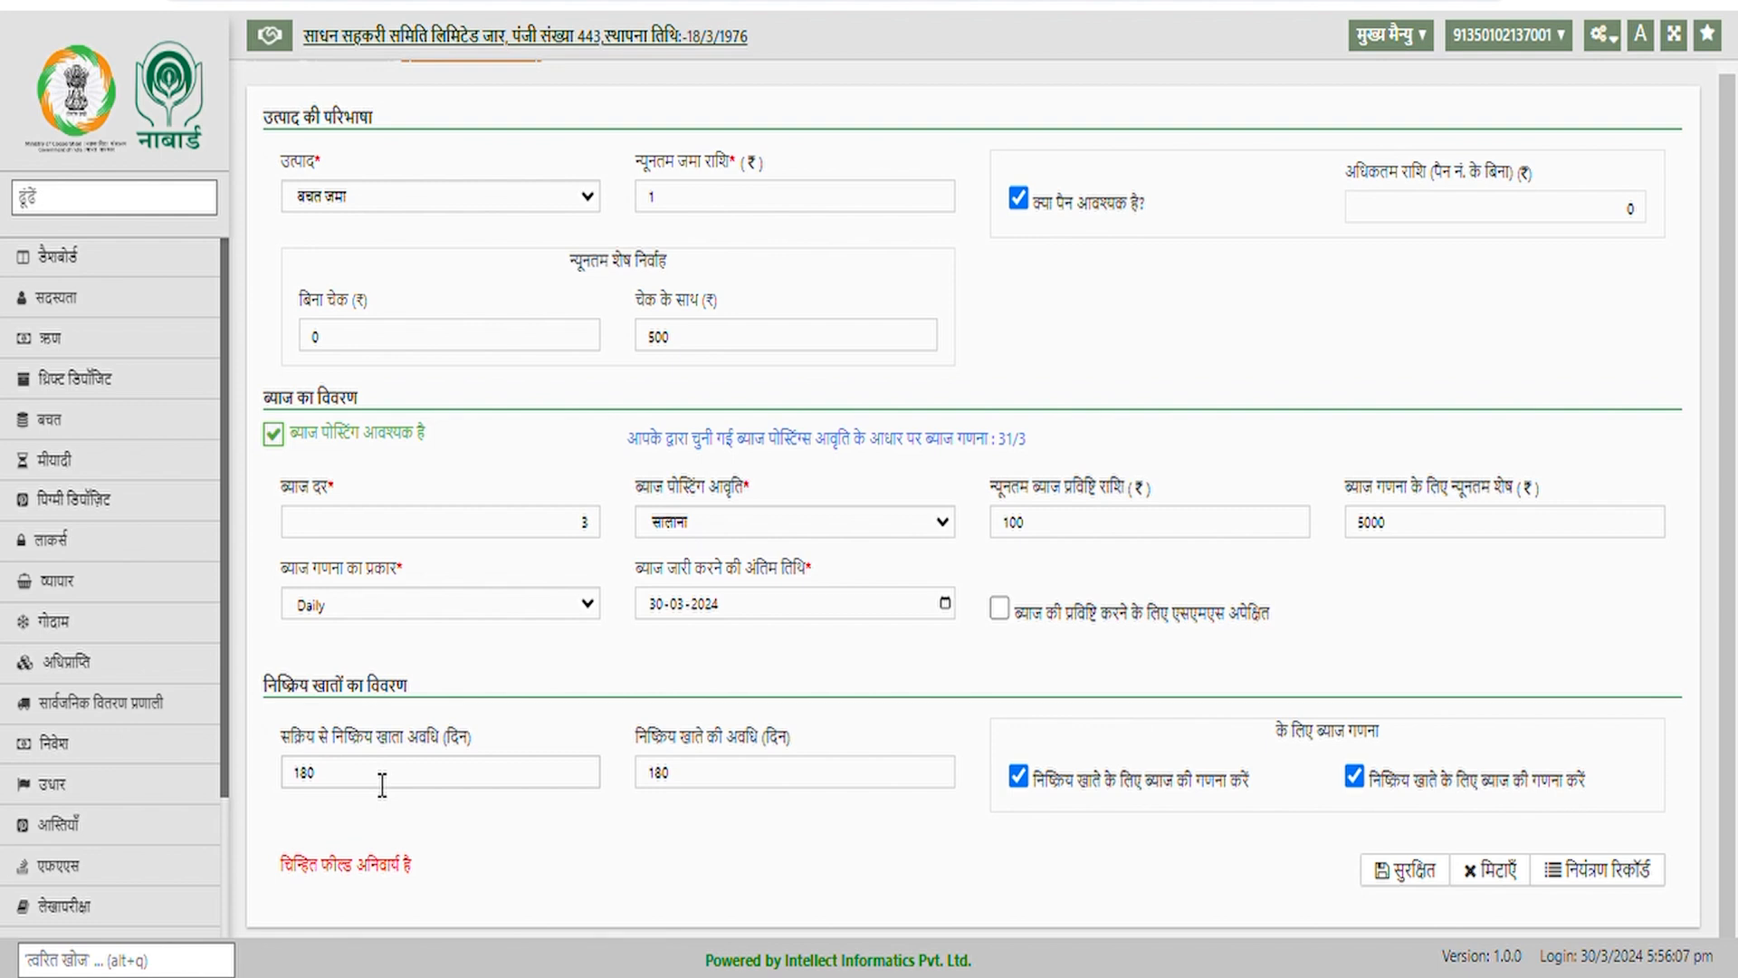
{"action": "left_click", "coordinate": [759, 775]}
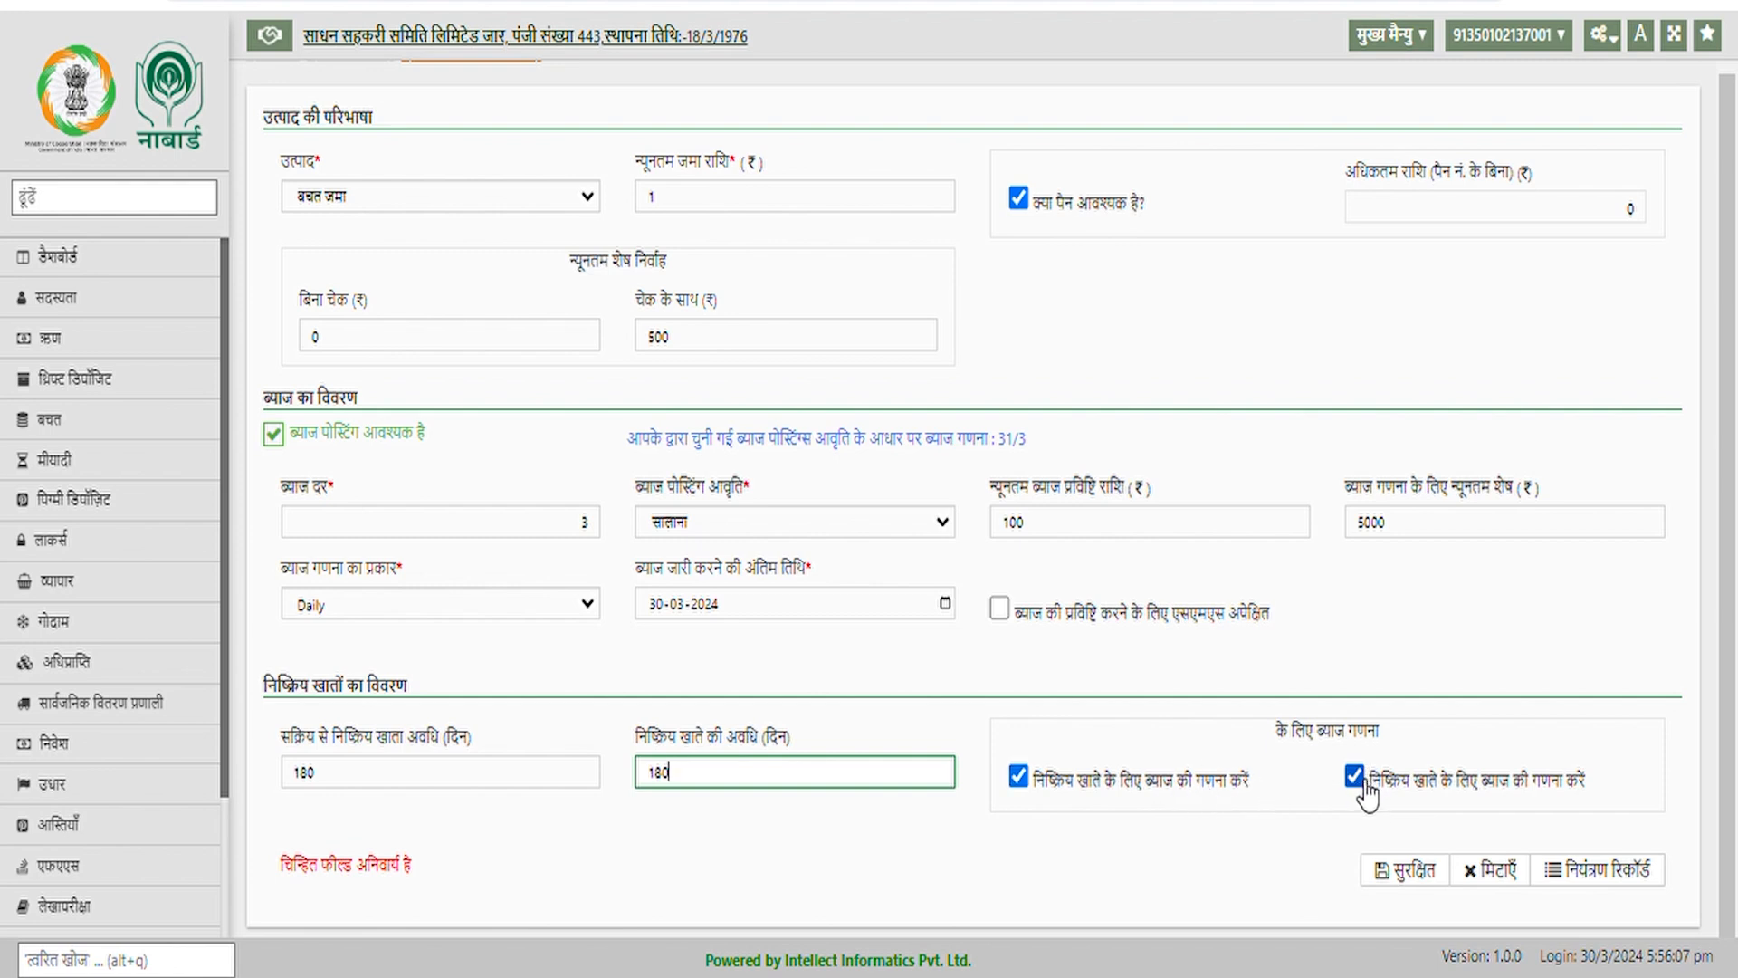
{"action": "left_click", "coordinate": [1412, 872]}
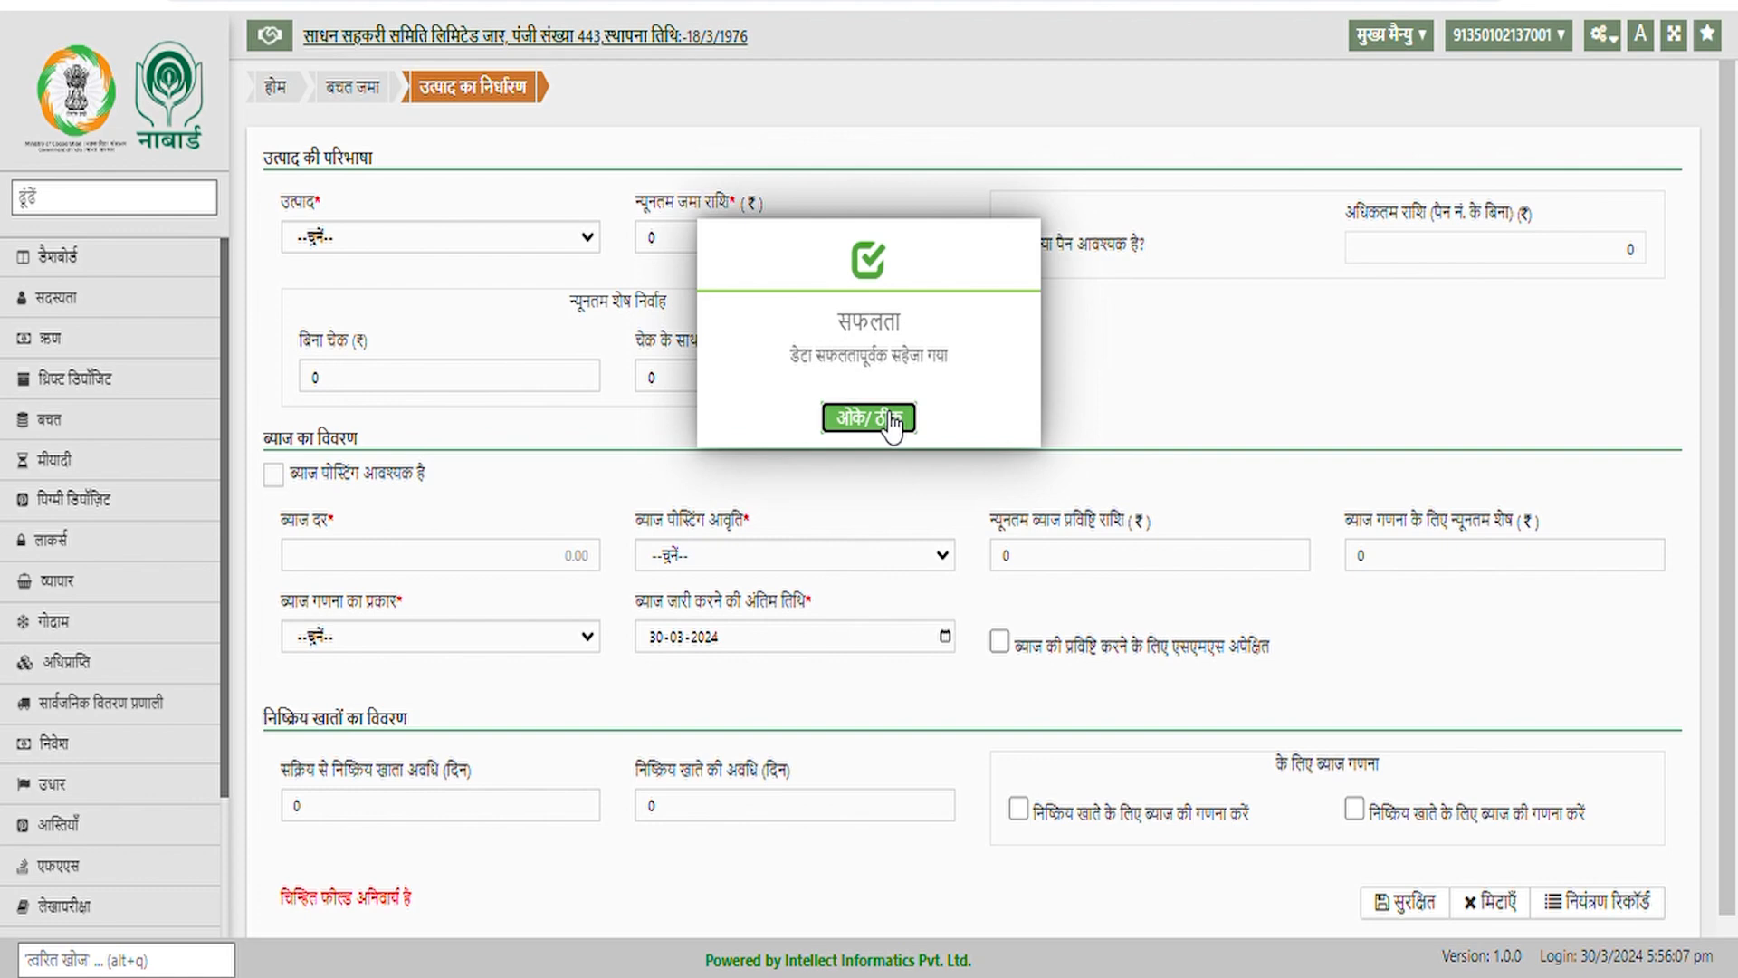
{"action": "left_click", "coordinate": [891, 420]}
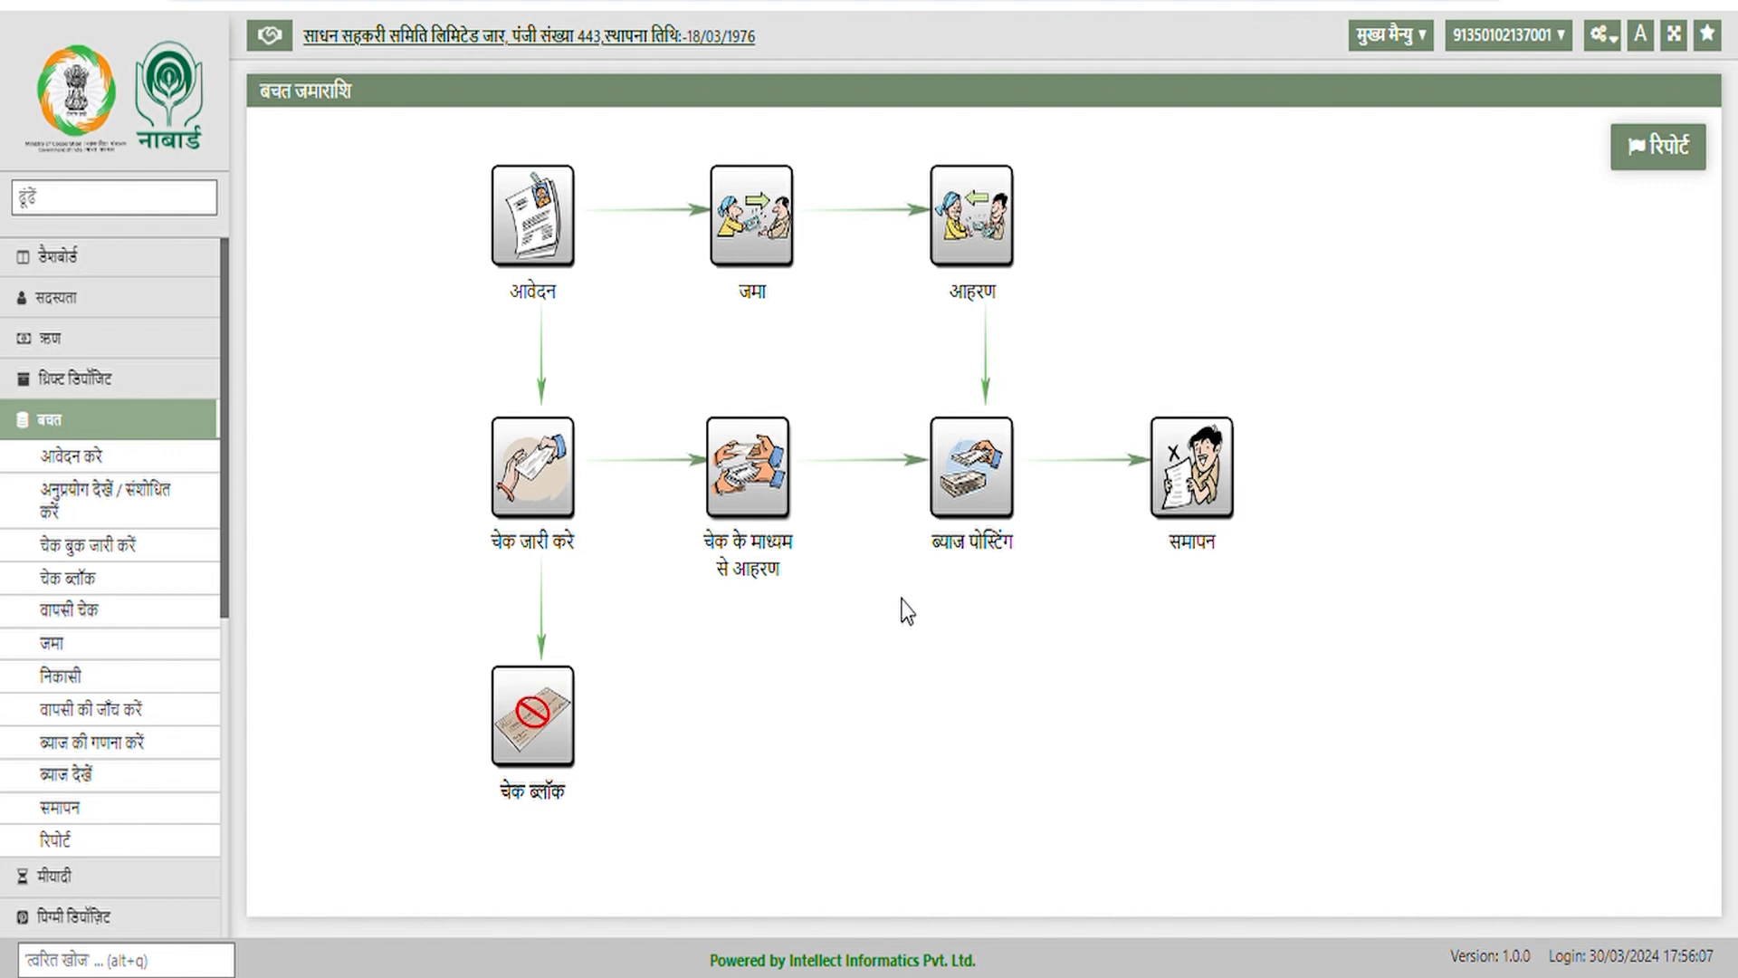
Run ब्याज की गणना for बचत जमा with लागू राउंडिंग ticked and acknowledge completion.
{"action": "left_click", "coordinate": [971, 457]}
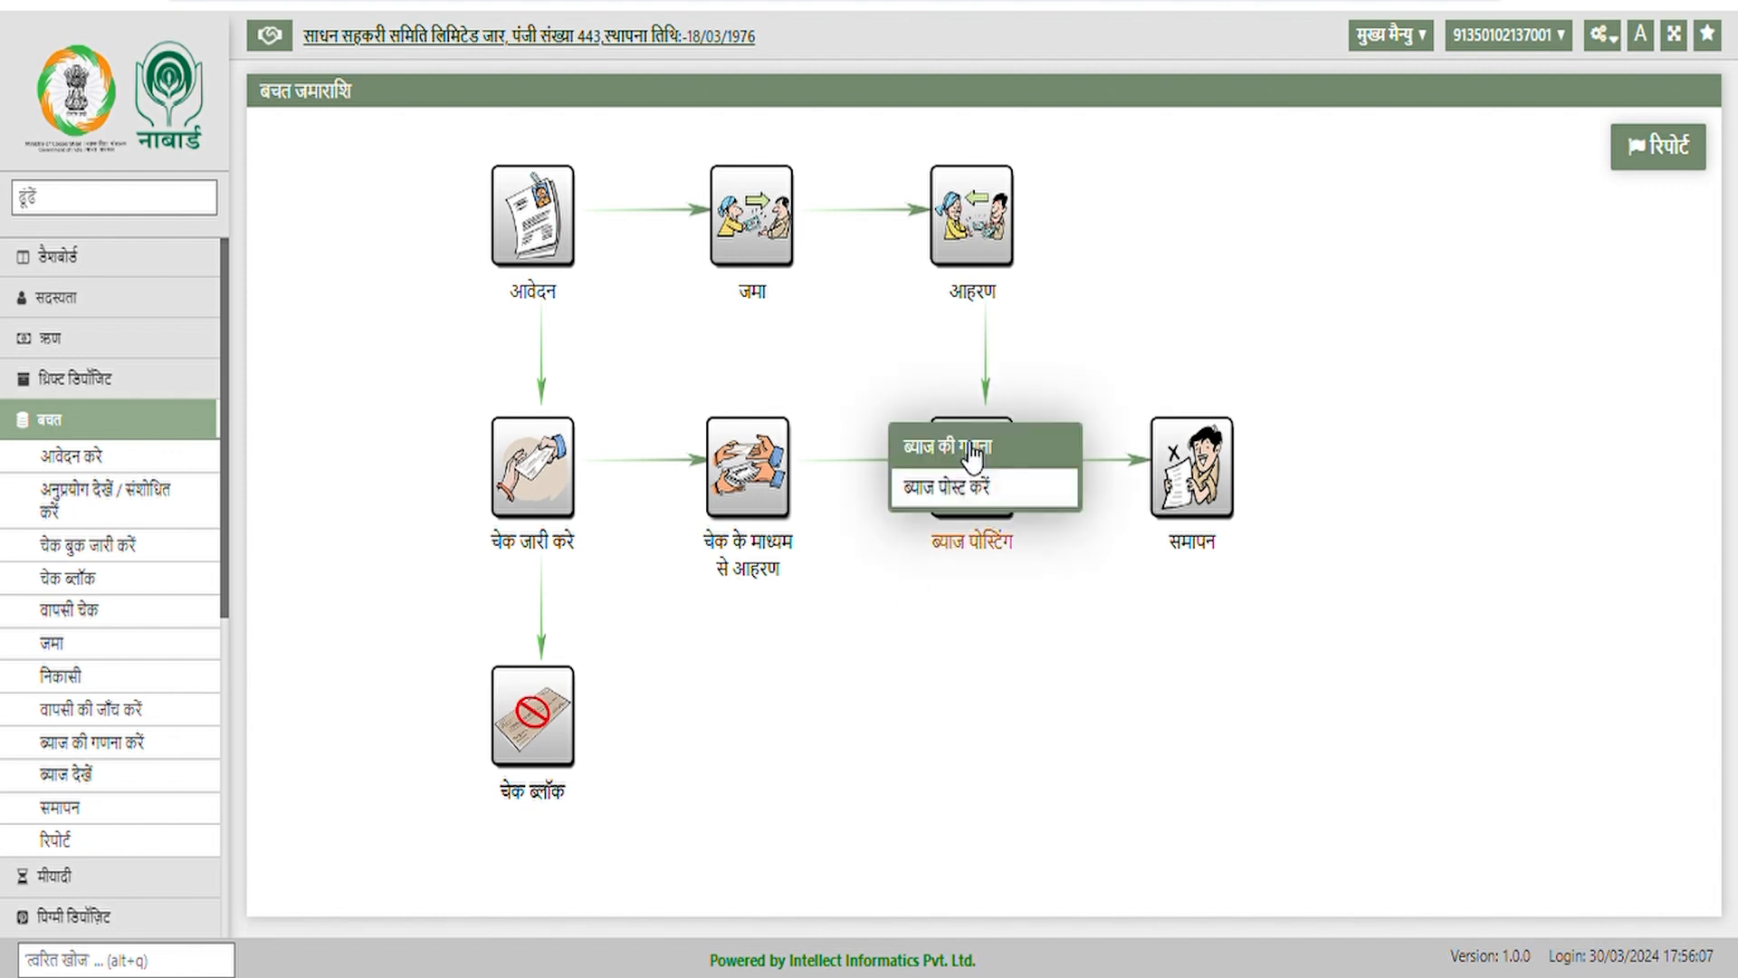
{"action": "left_click", "coordinate": [1030, 450]}
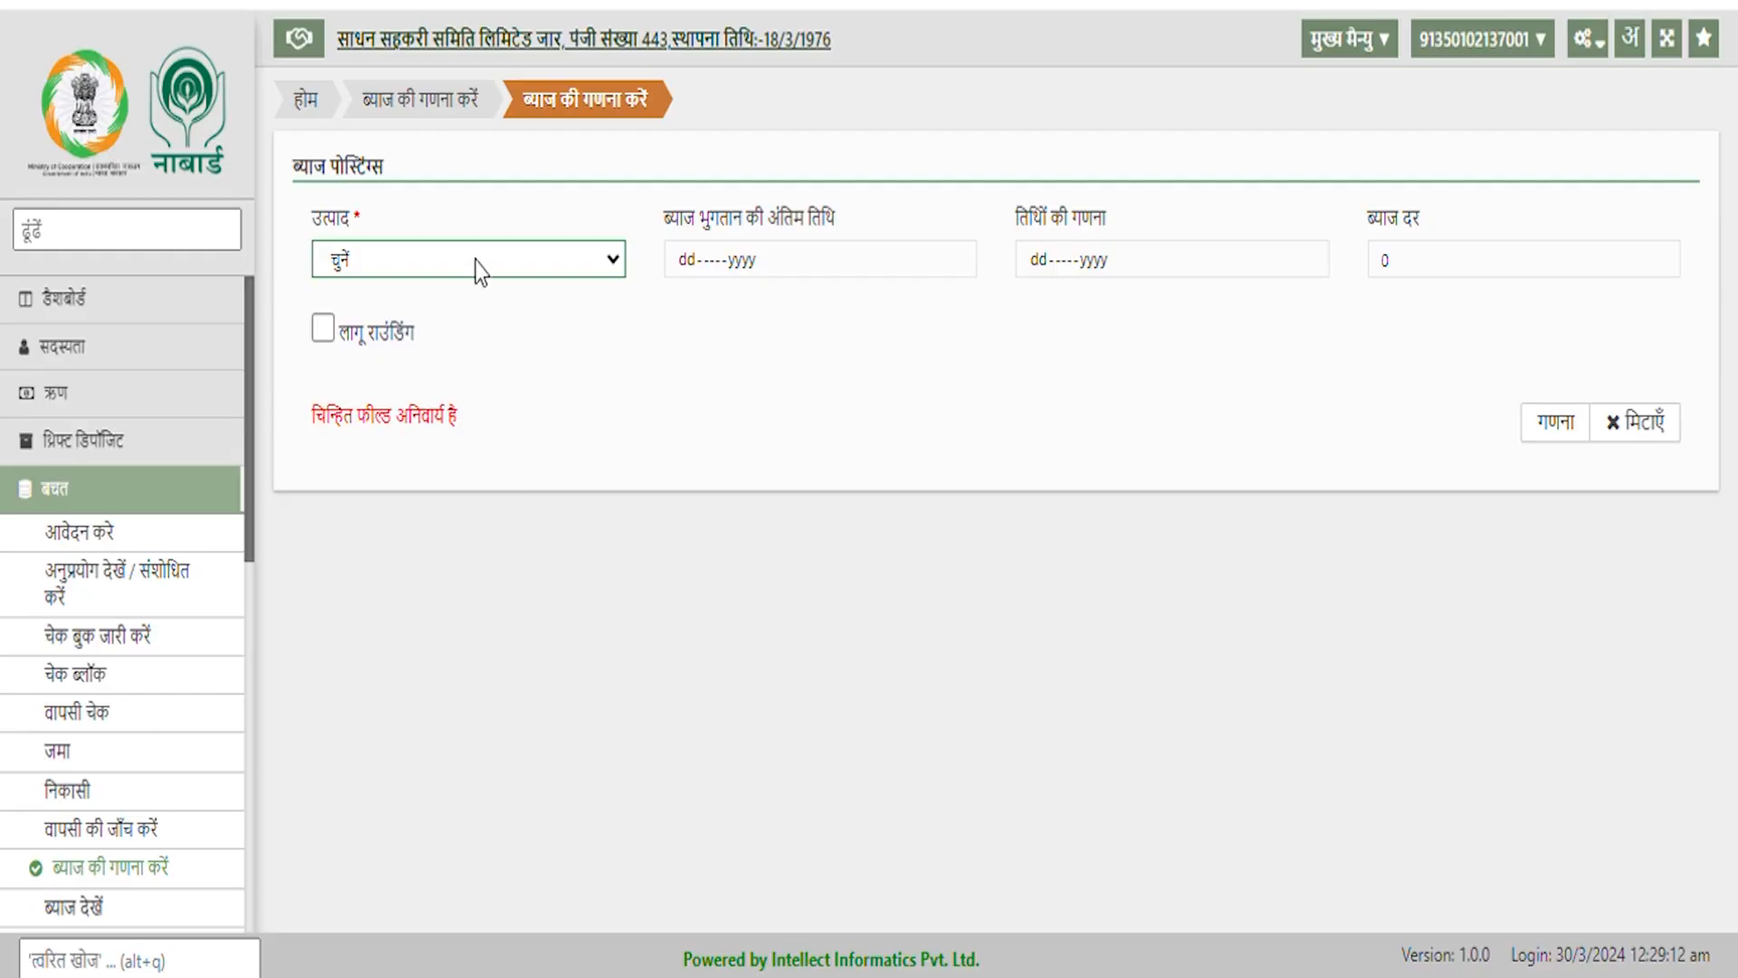
{"action": "left_click", "coordinate": [485, 306]}
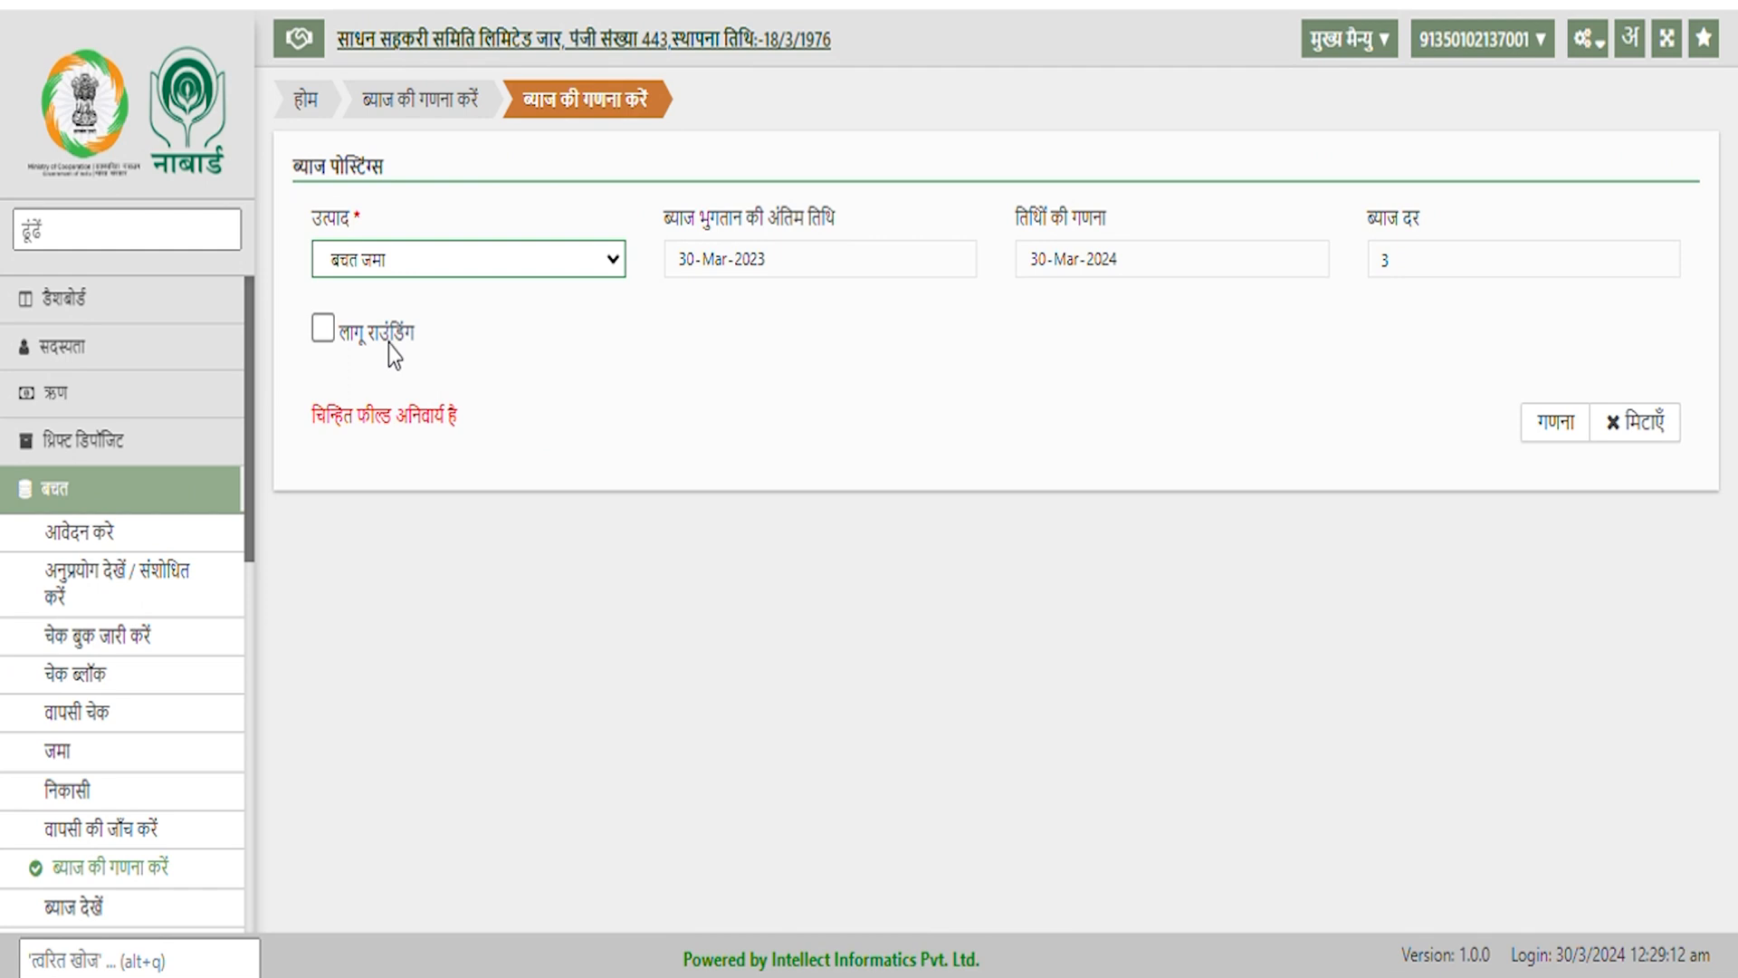
{"action": "left_click", "coordinate": [335, 334]}
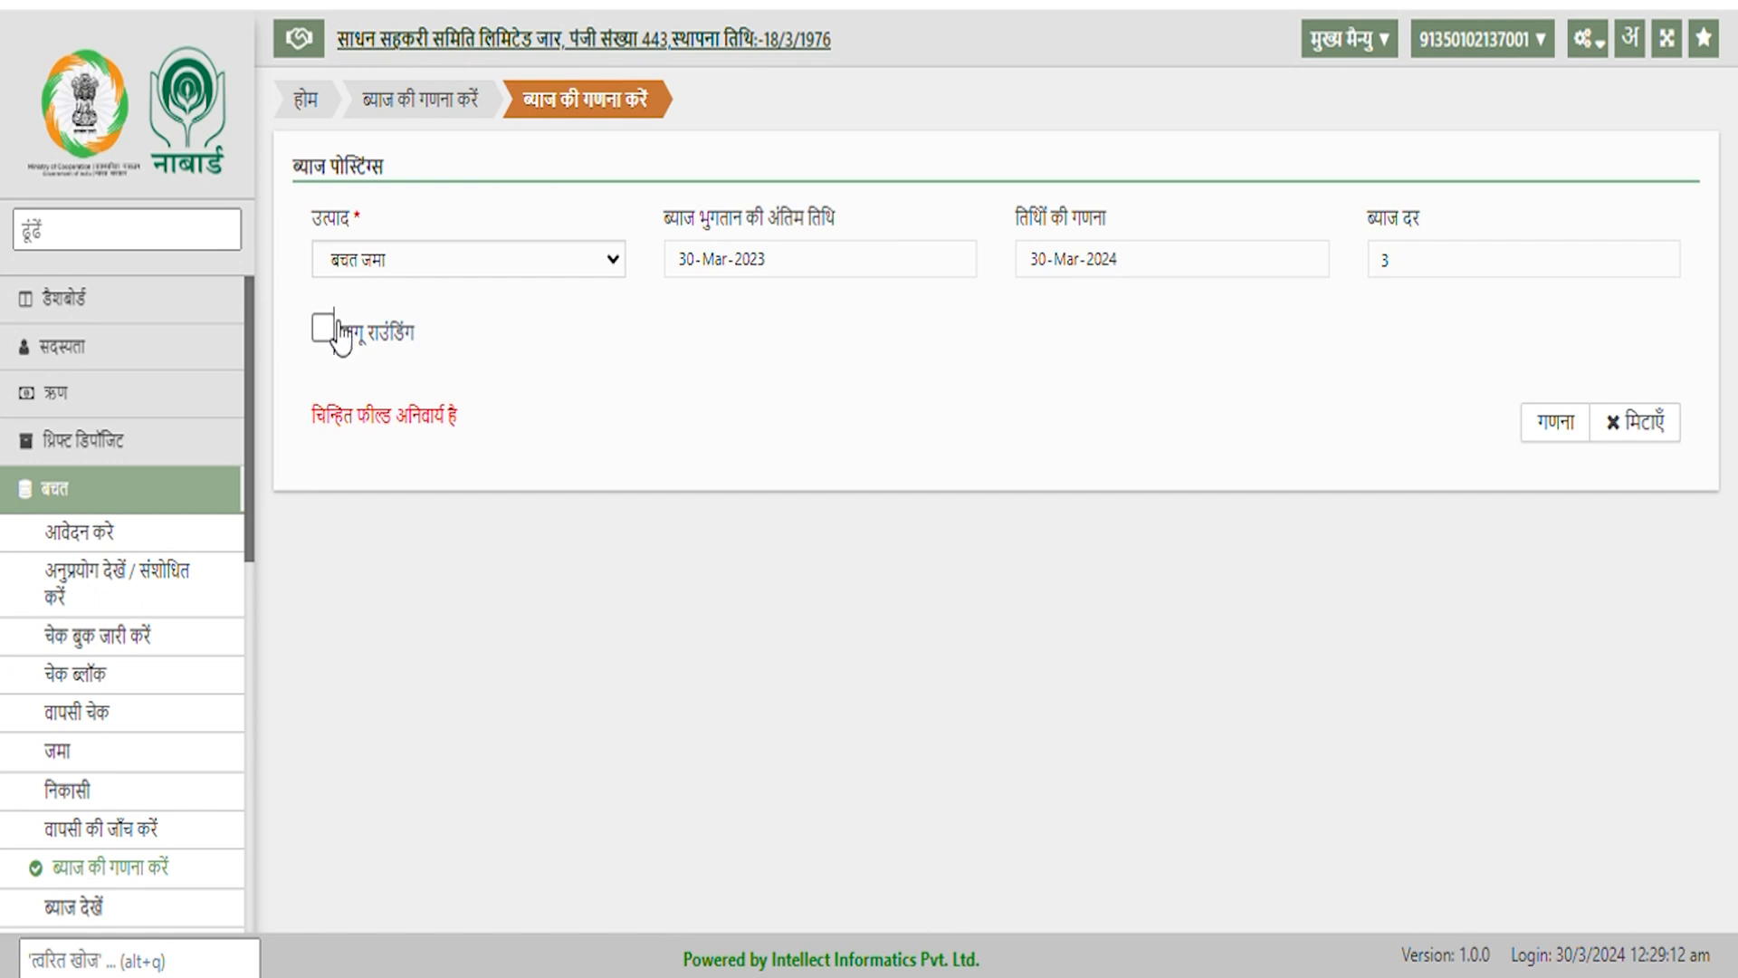
{"action": "left_click", "coordinate": [339, 339]}
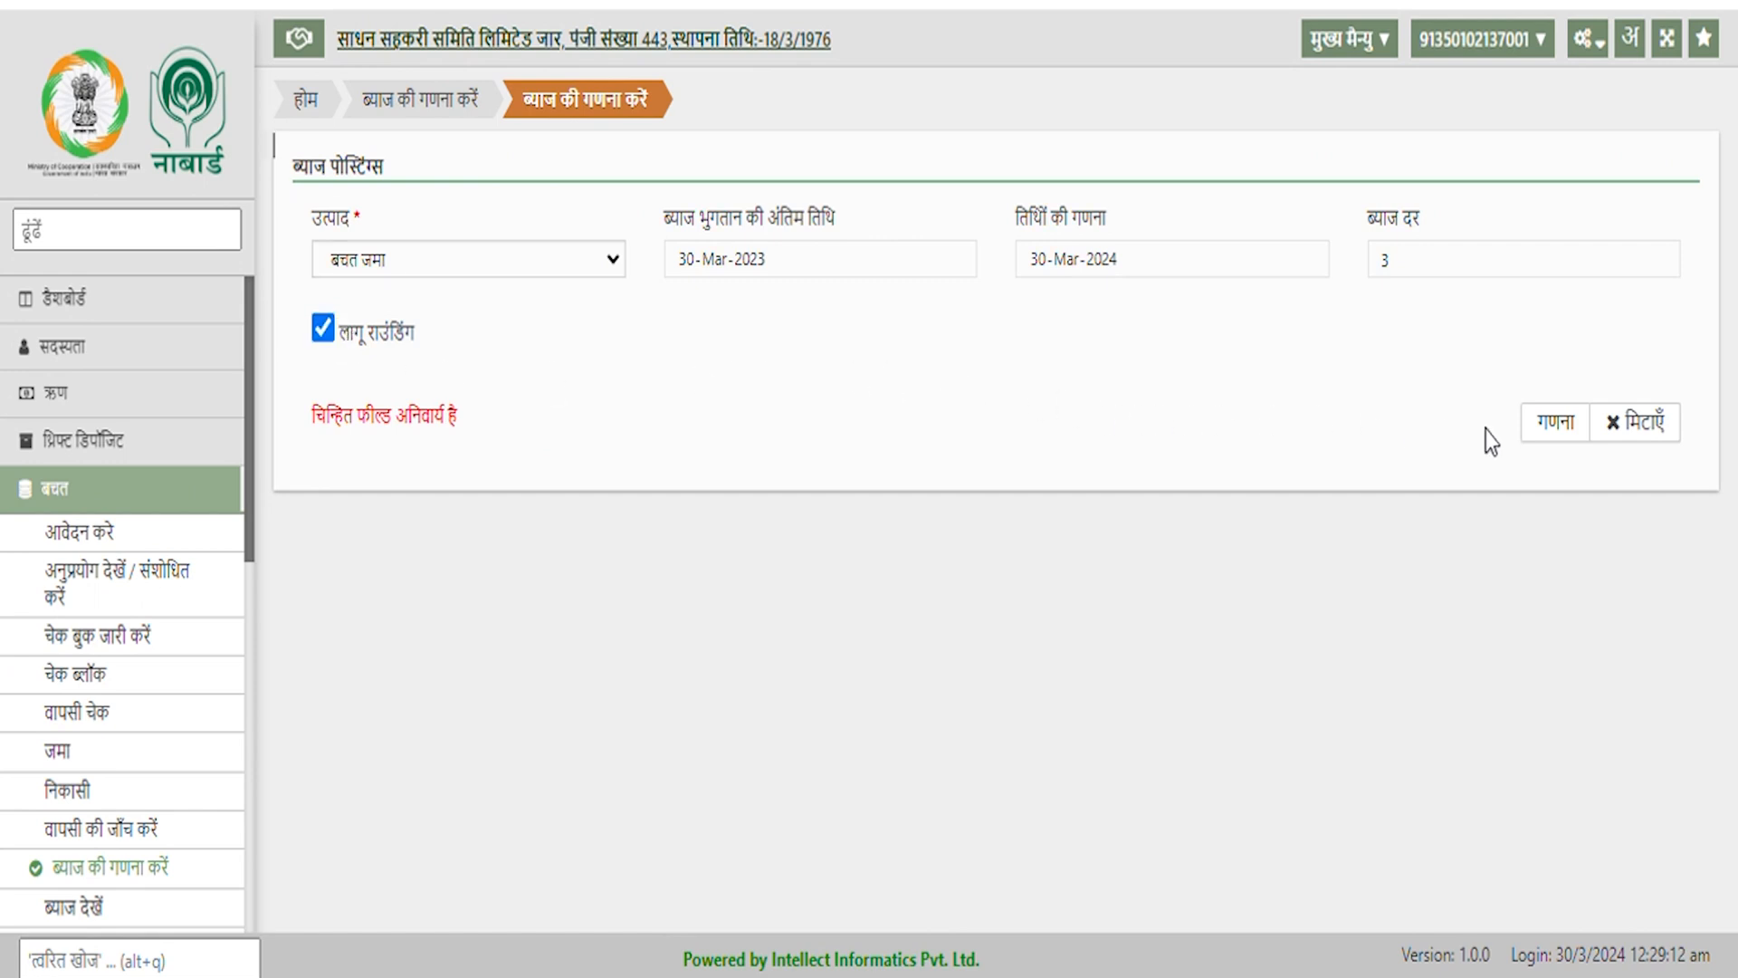
{"action": "left_click", "coordinate": [1555, 423]}
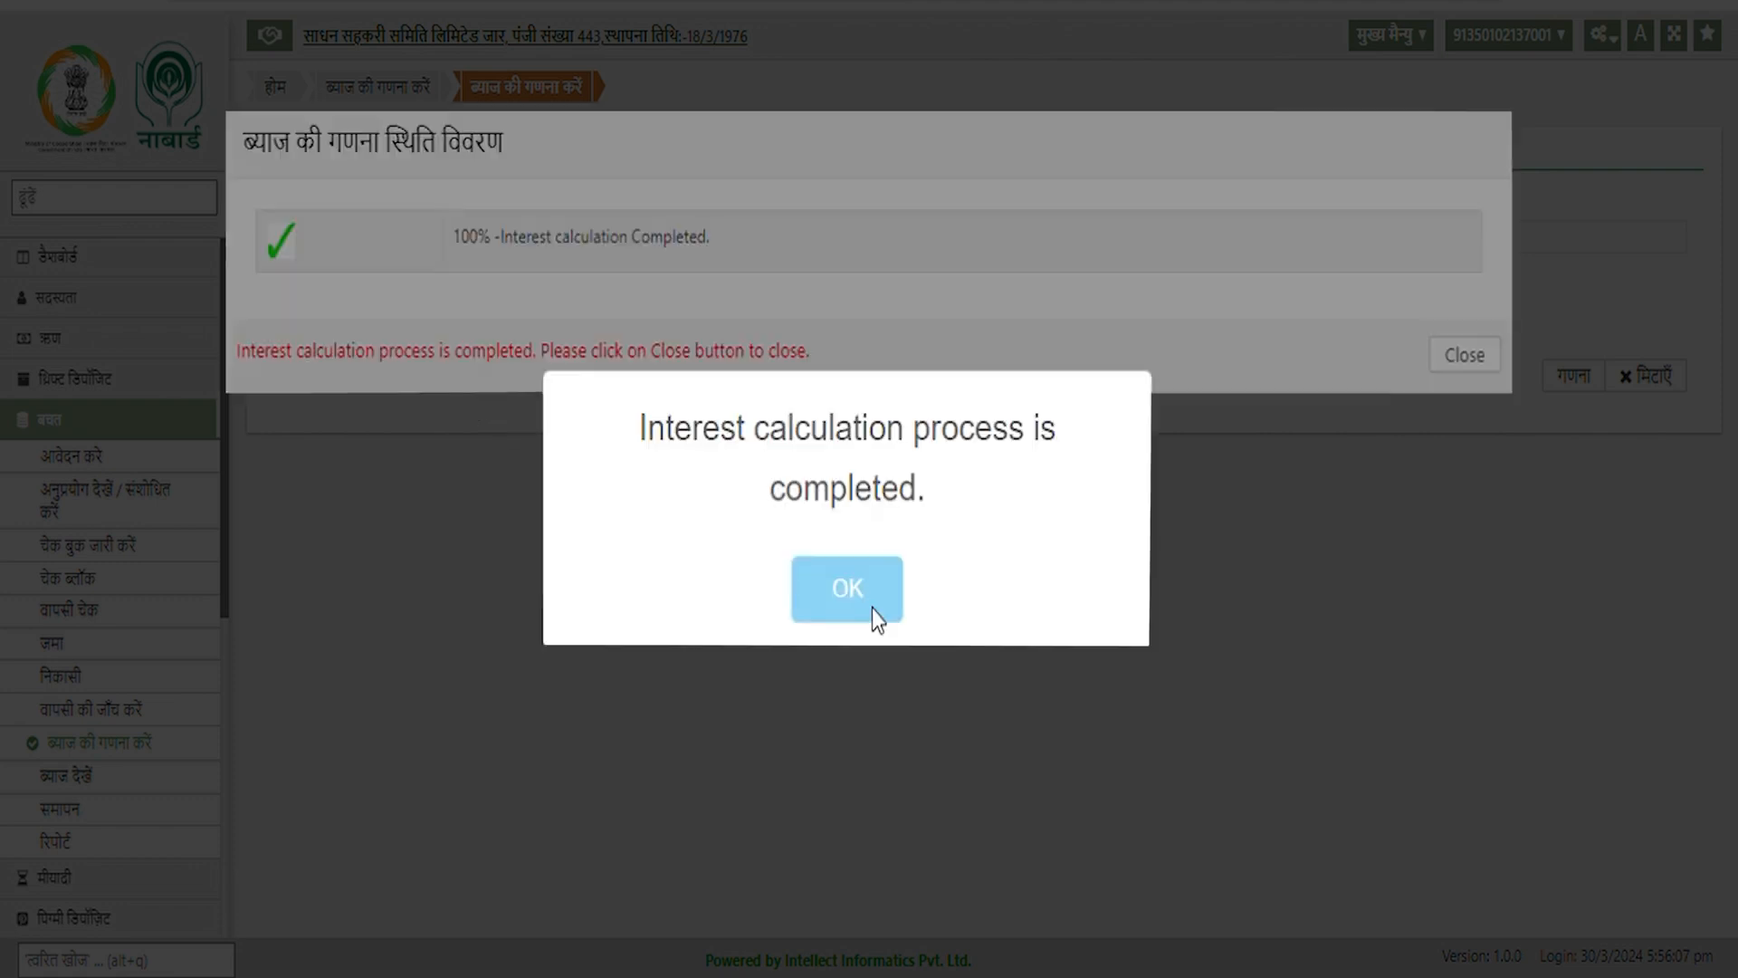
{"action": "left_click", "coordinate": [871, 608]}
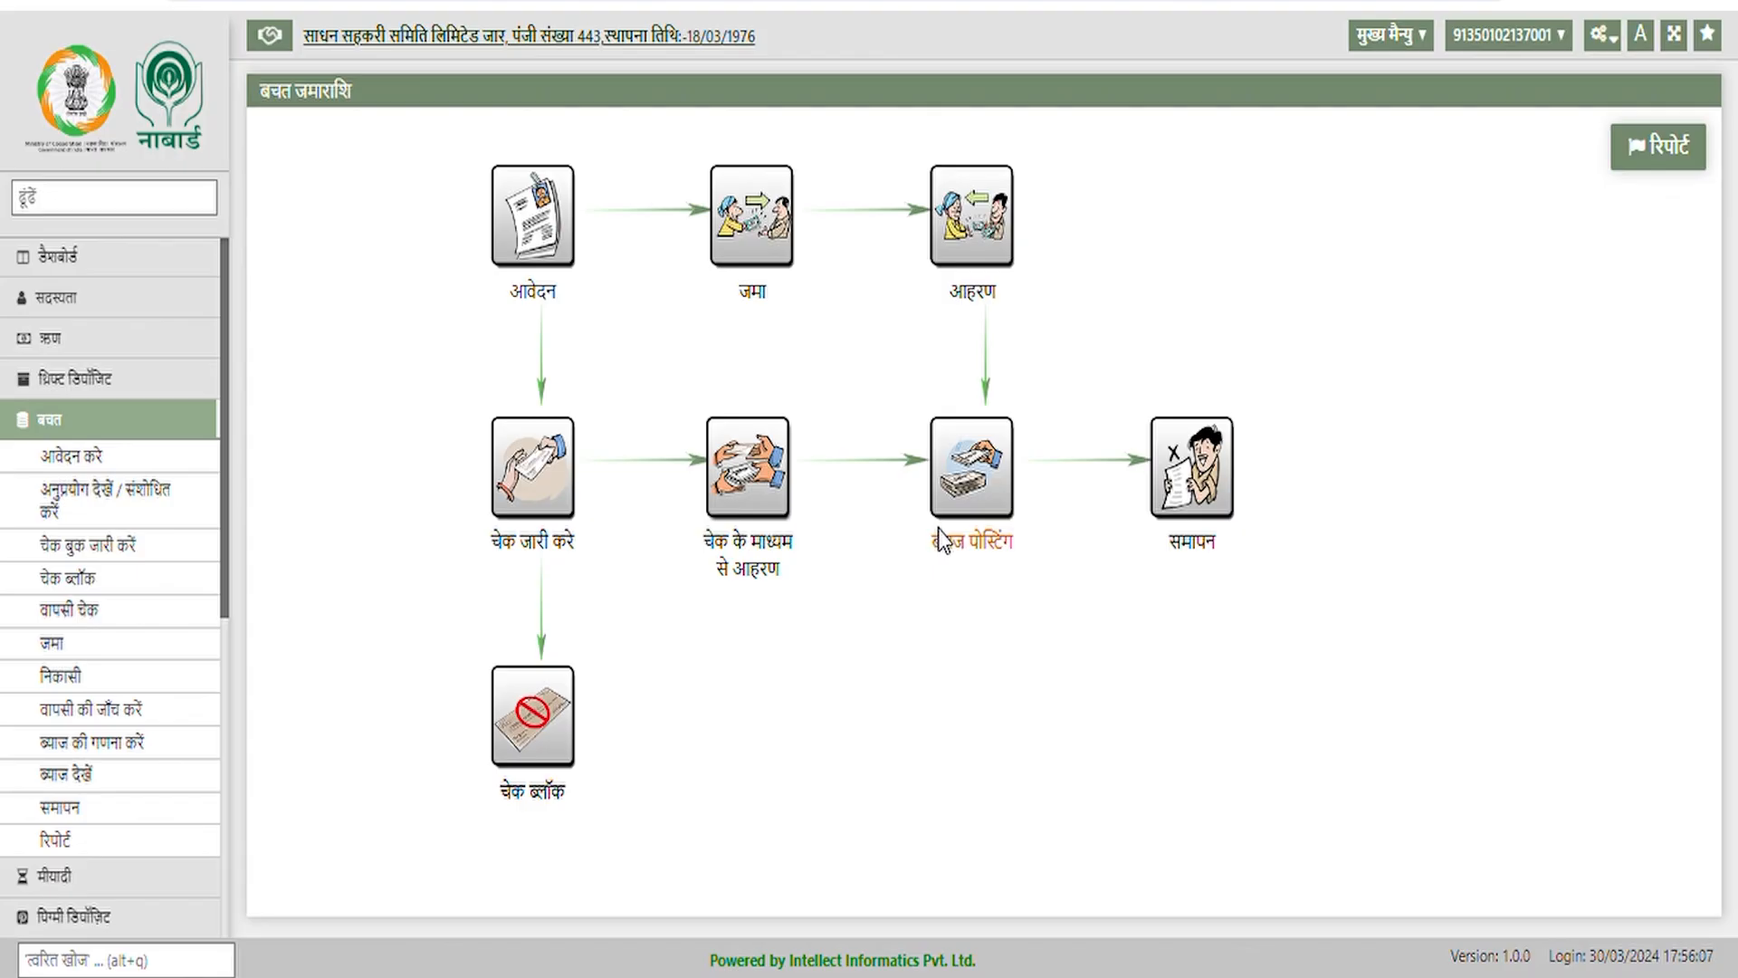
Load the calculated बचत जमा interest for all accounts on the ब्याज पोस्ट करें page.
{"action": "left_click", "coordinate": [981, 468]}
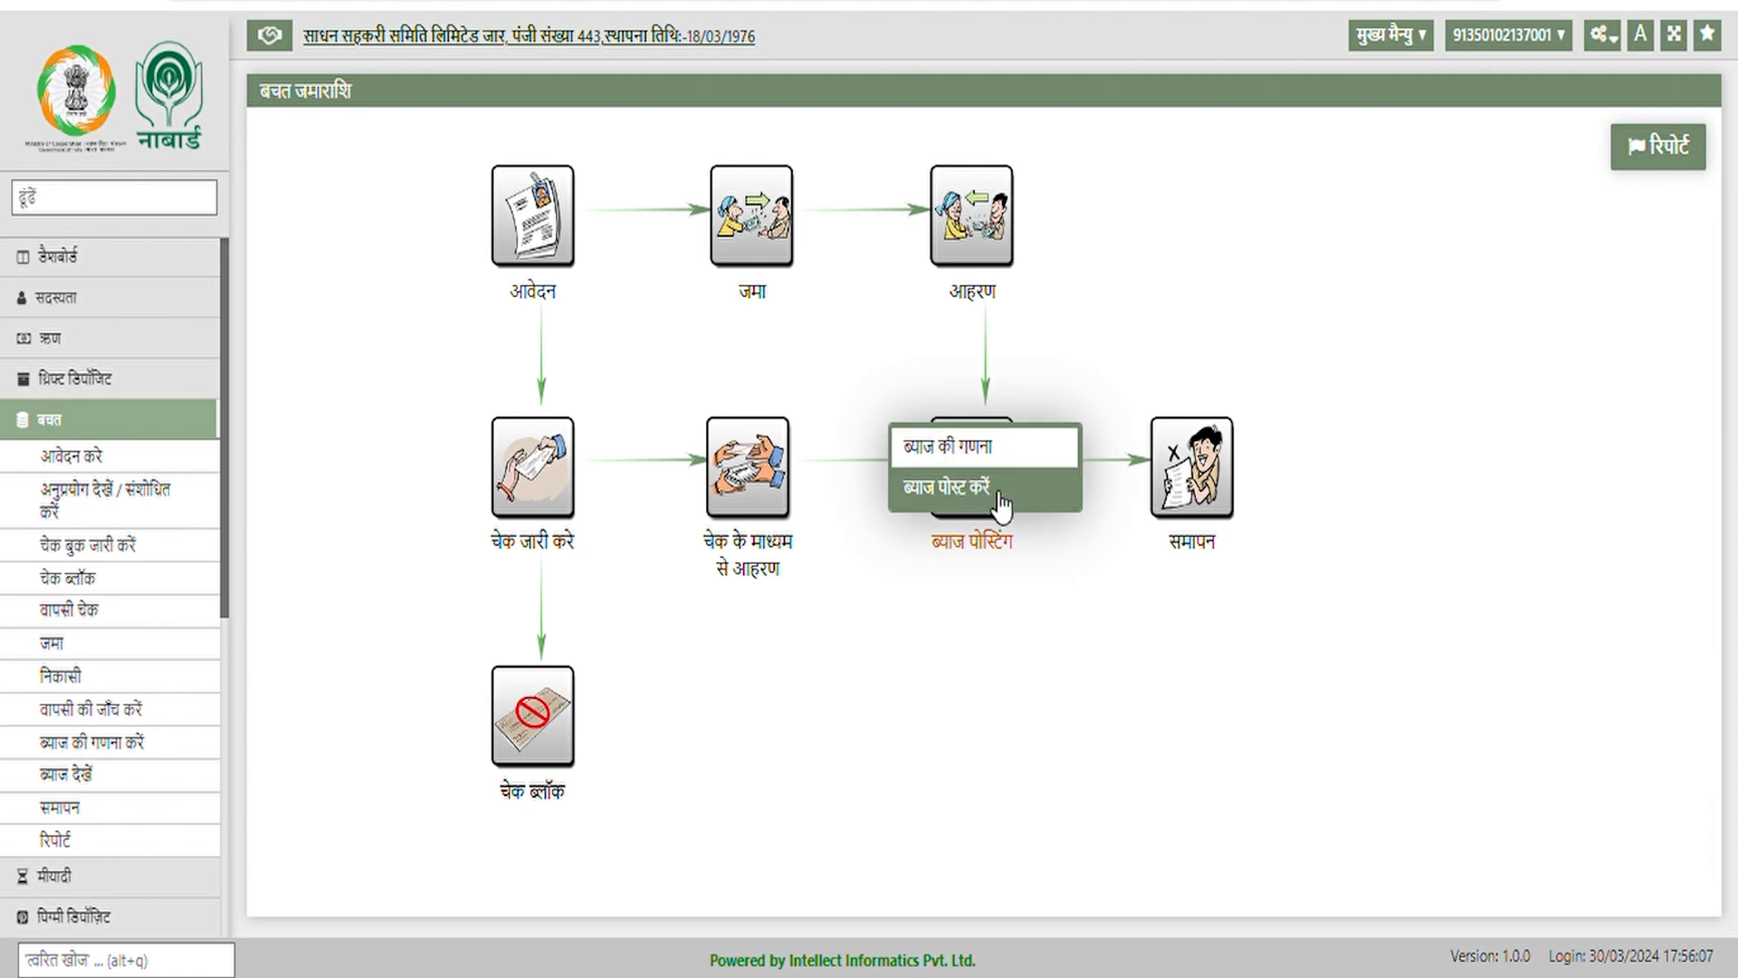
{"action": "left_click", "coordinate": [999, 496]}
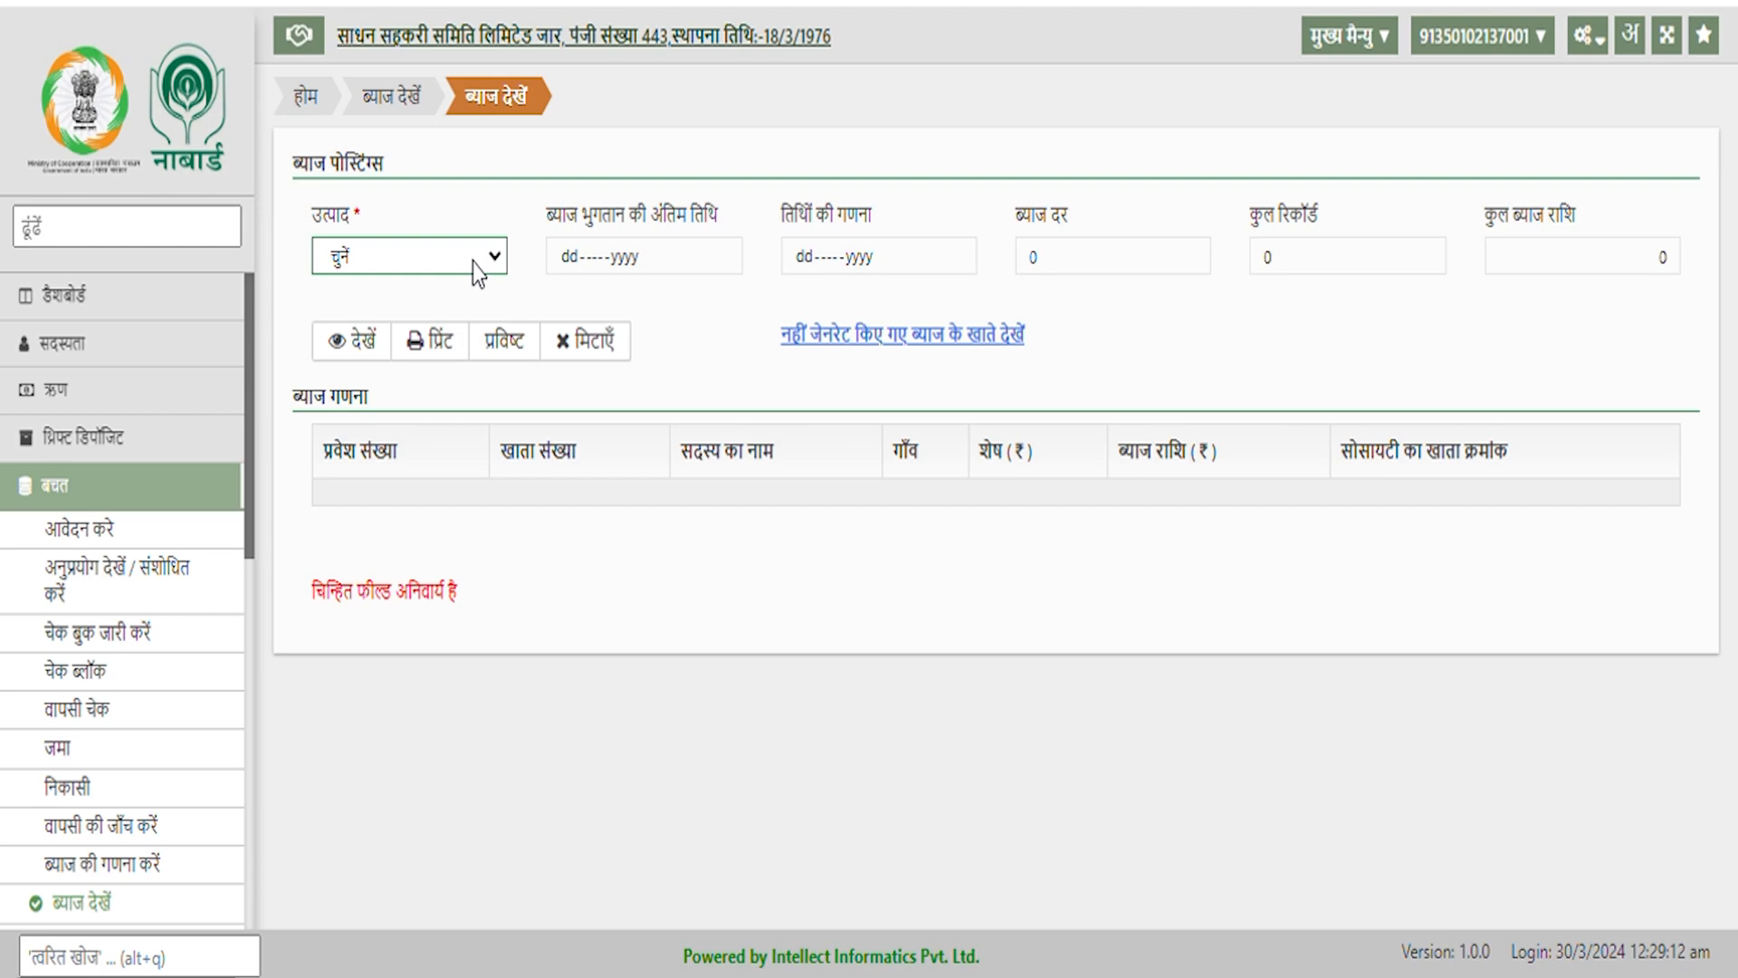
{"action": "left_click", "coordinate": [447, 310]}
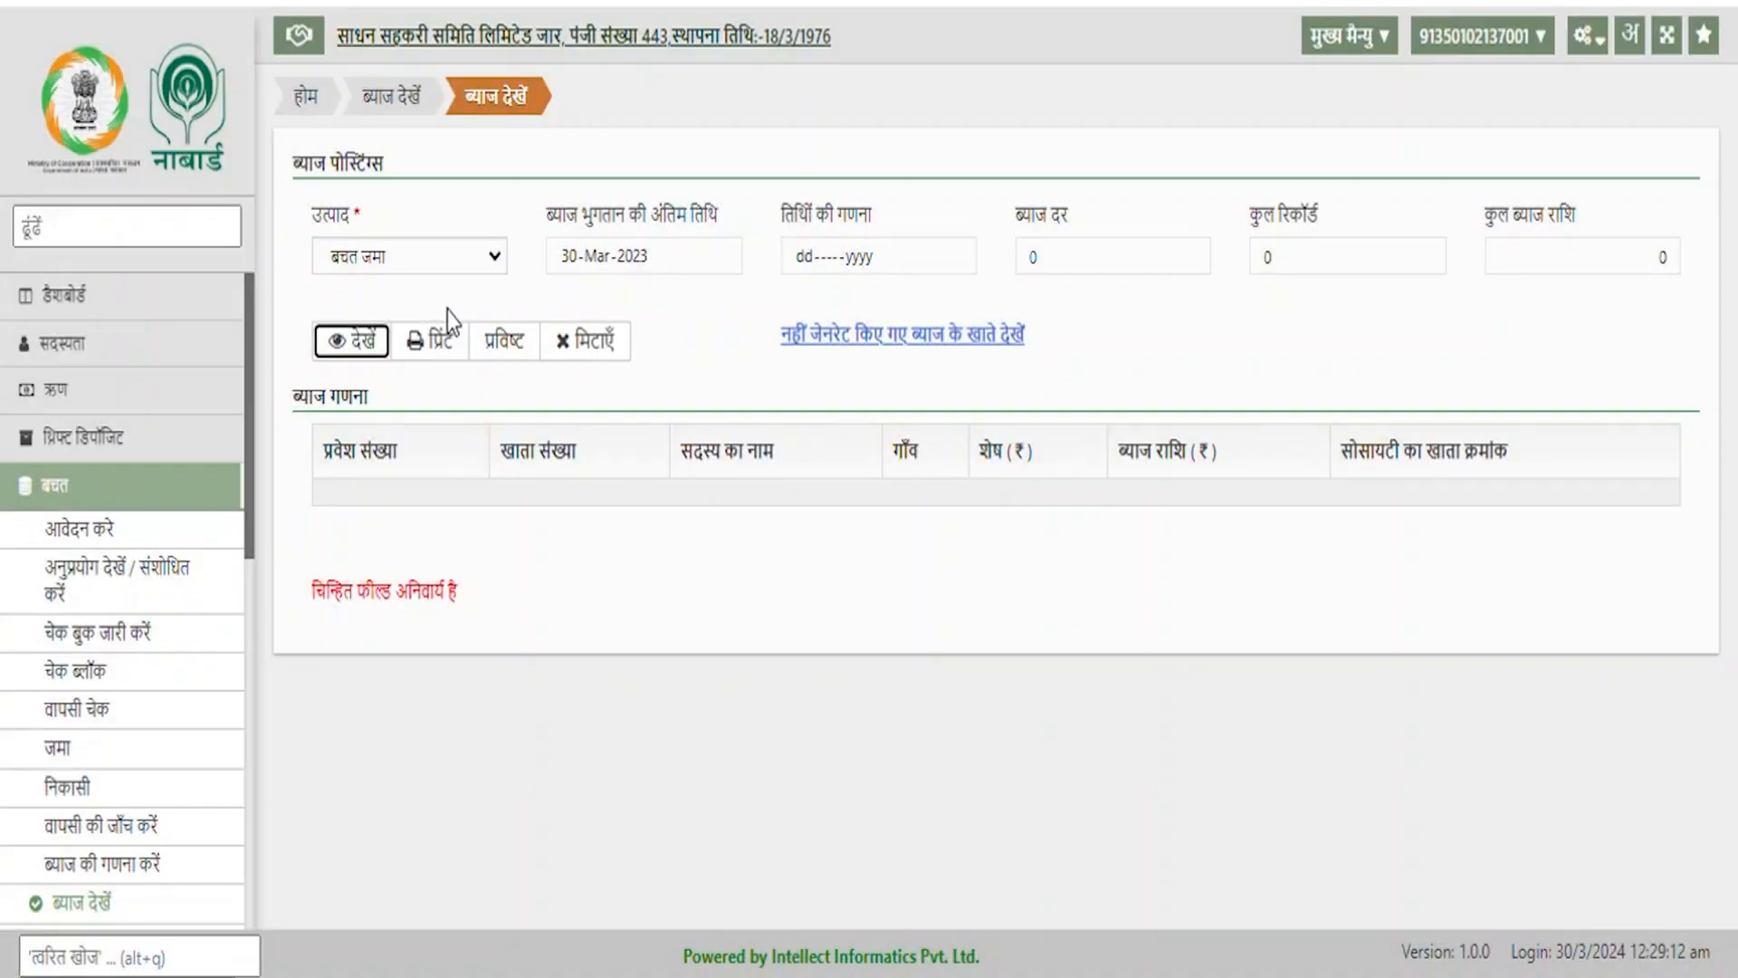
{"action": "left_click", "coordinate": [349, 358]}
{"action": "scroll", "coordinate": [659, 514], "scroll_direction": "down", "scroll_amount": 5}
{"action": "scroll", "coordinate": [659, 514], "scroll_direction": "down", "scroll_amount": 10}
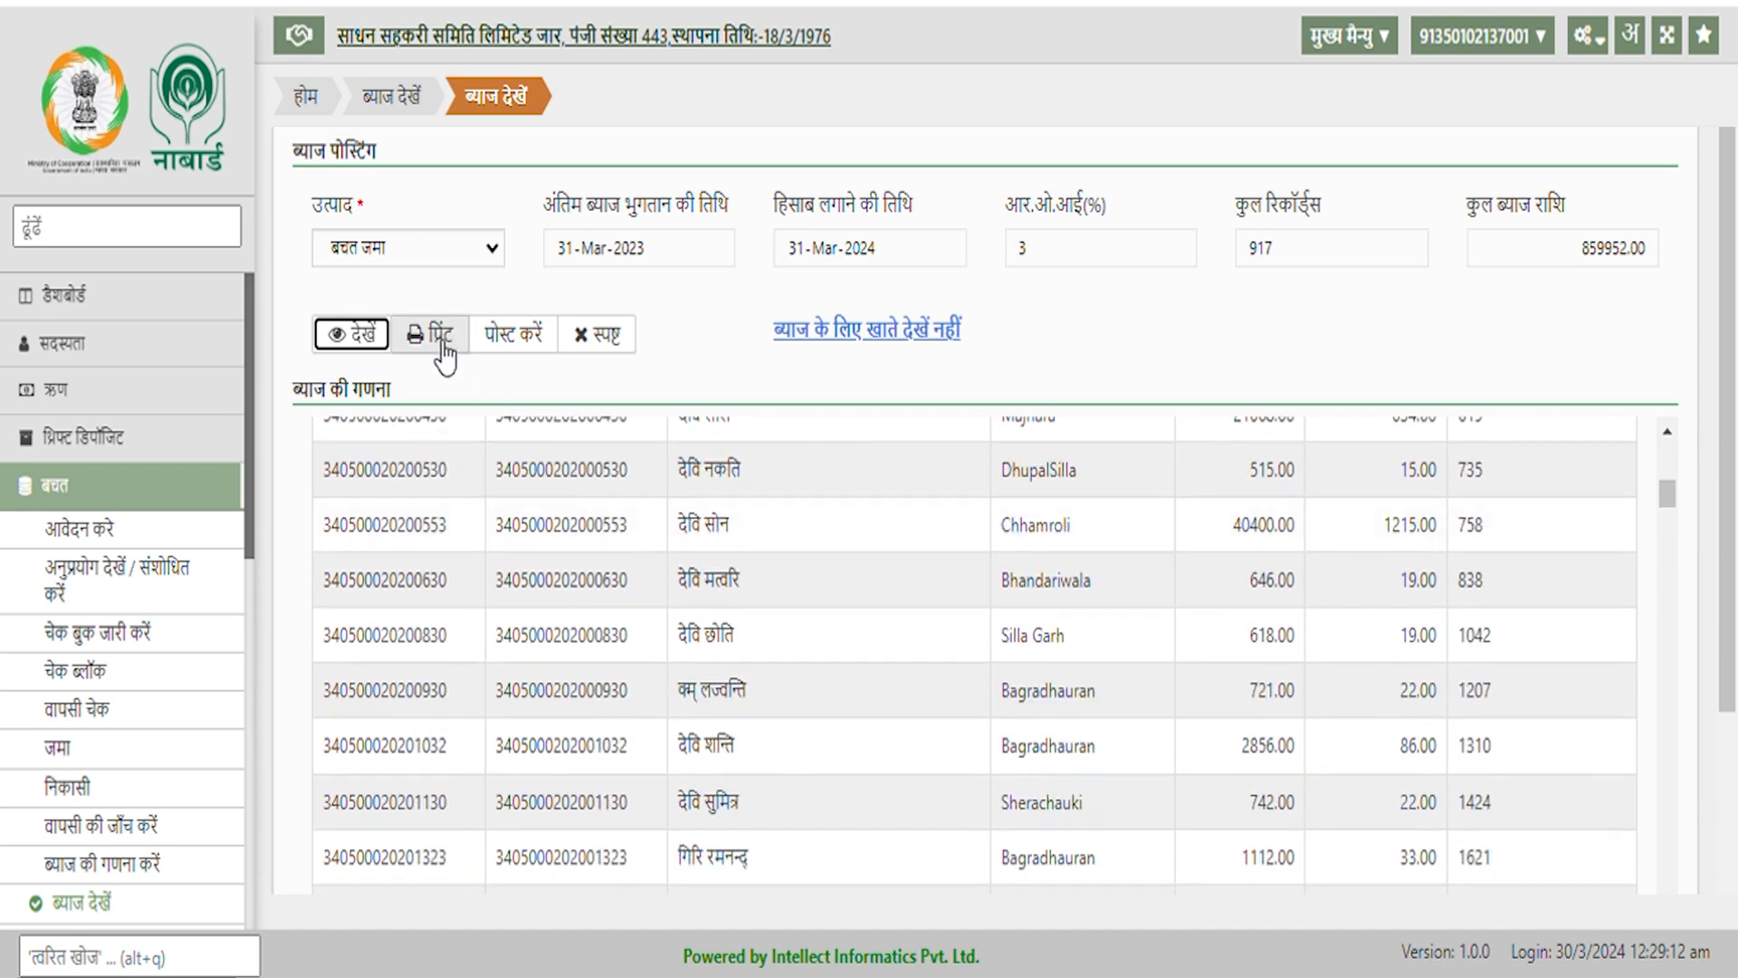
{"action": "scroll", "coordinate": [517, 564], "scroll_direction": "up", "scroll_amount": 10}
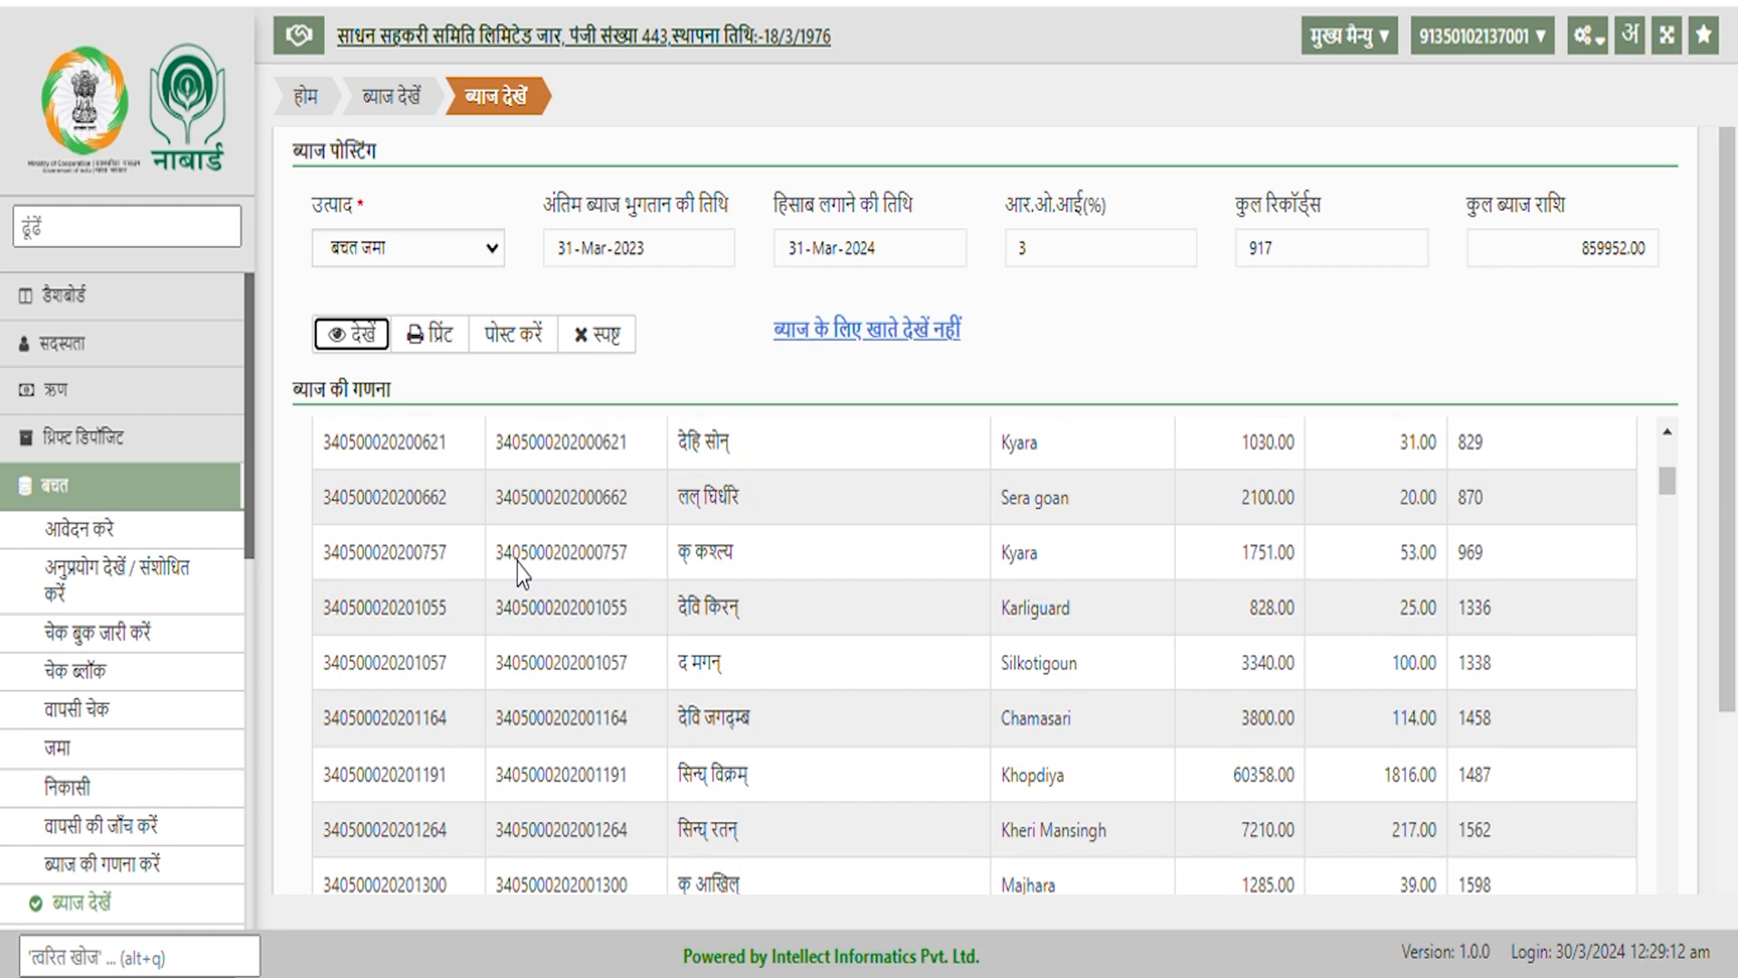
{"action": "scroll", "coordinate": [518, 556], "scroll_direction": "up", "scroll_amount": 10}
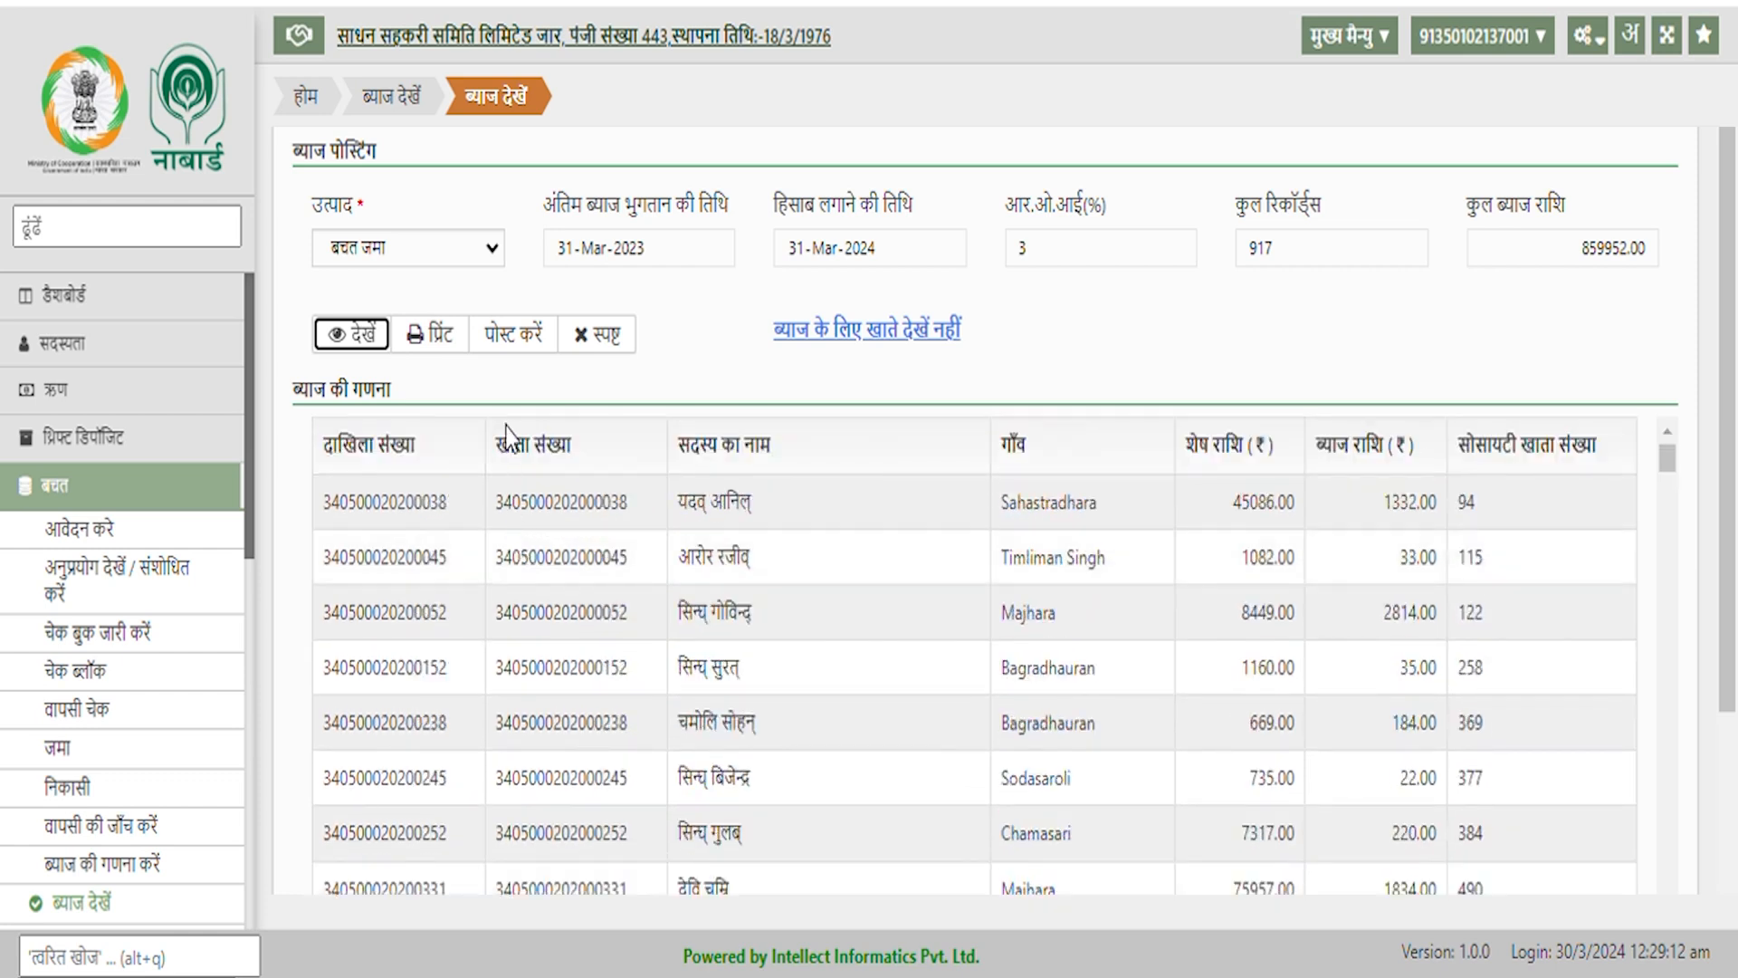
Review the accounts with no interest generated, then post the interest and acknowledge.
{"action": "left_click", "coordinate": [868, 337]}
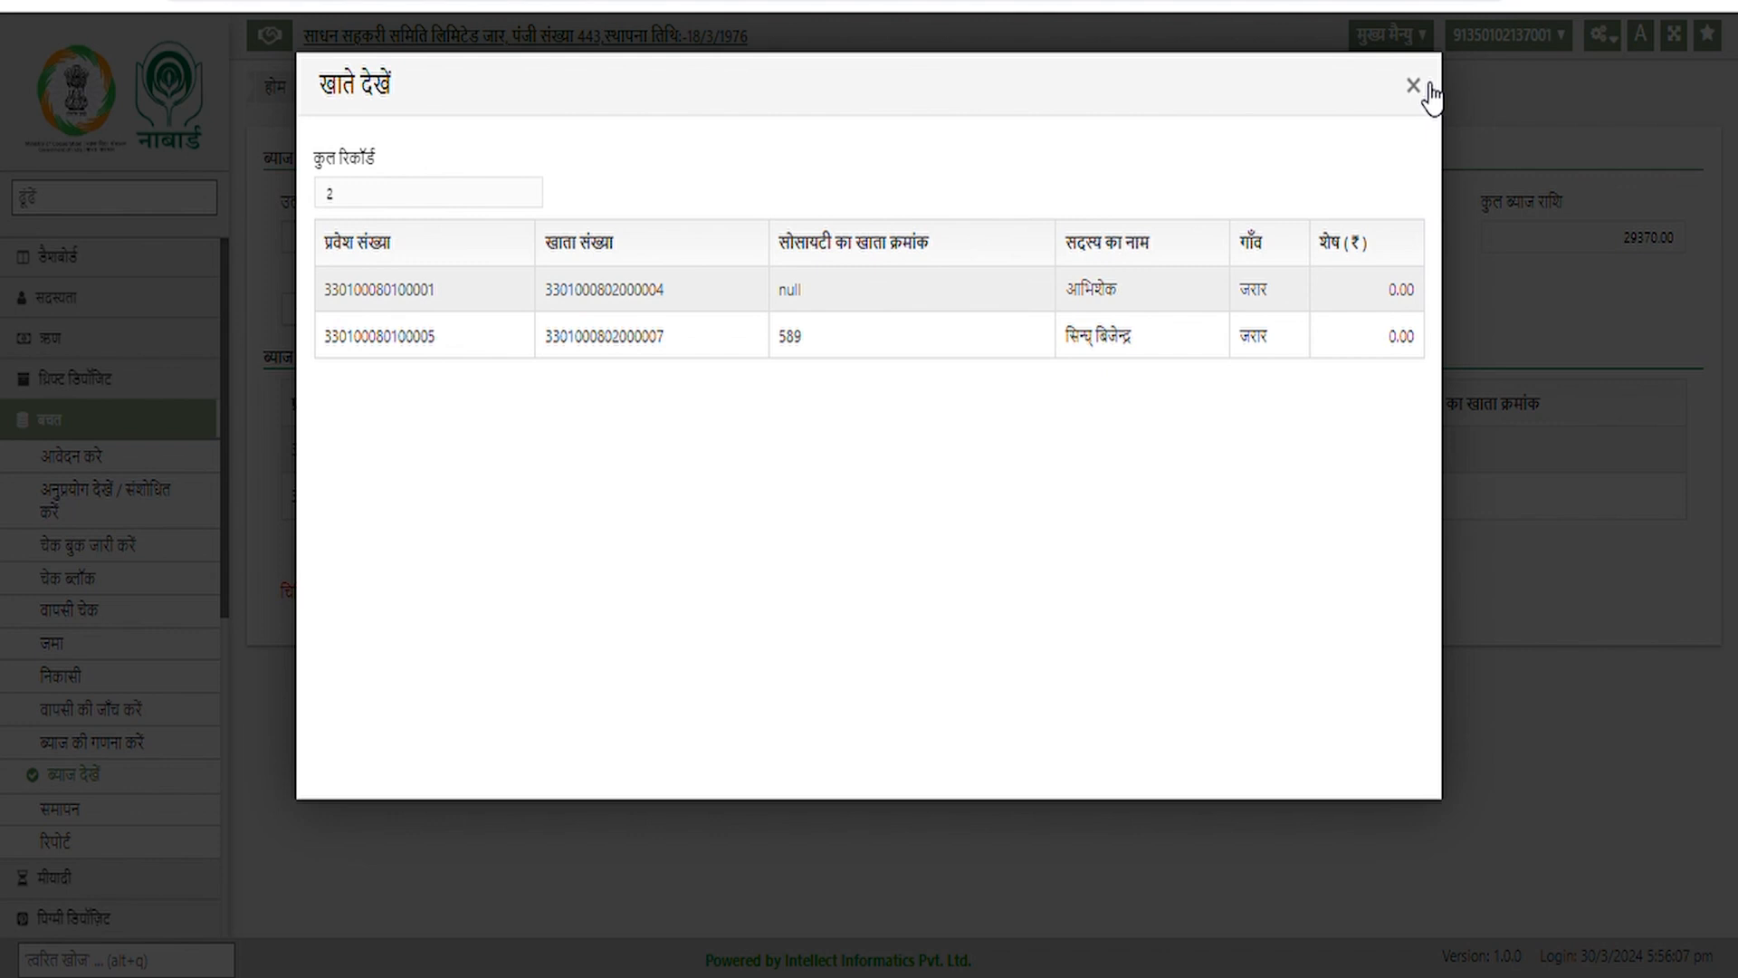
{"action": "left_click", "coordinate": [1426, 86]}
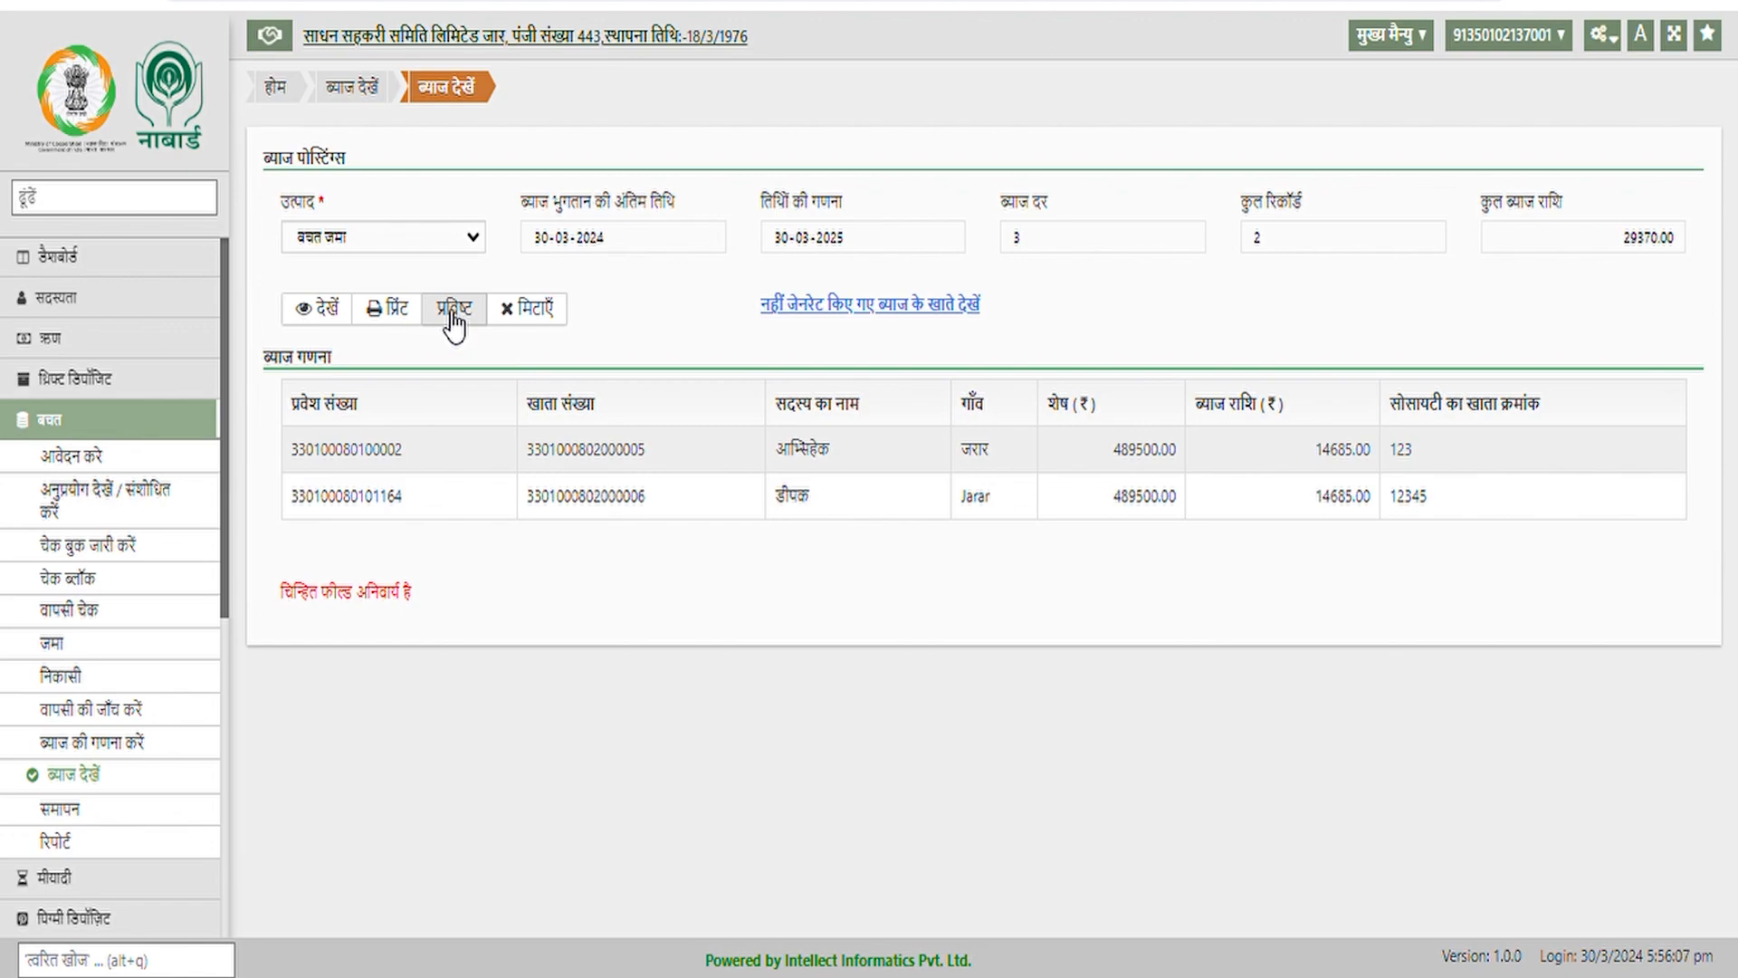
{"action": "left_click", "coordinate": [453, 318]}
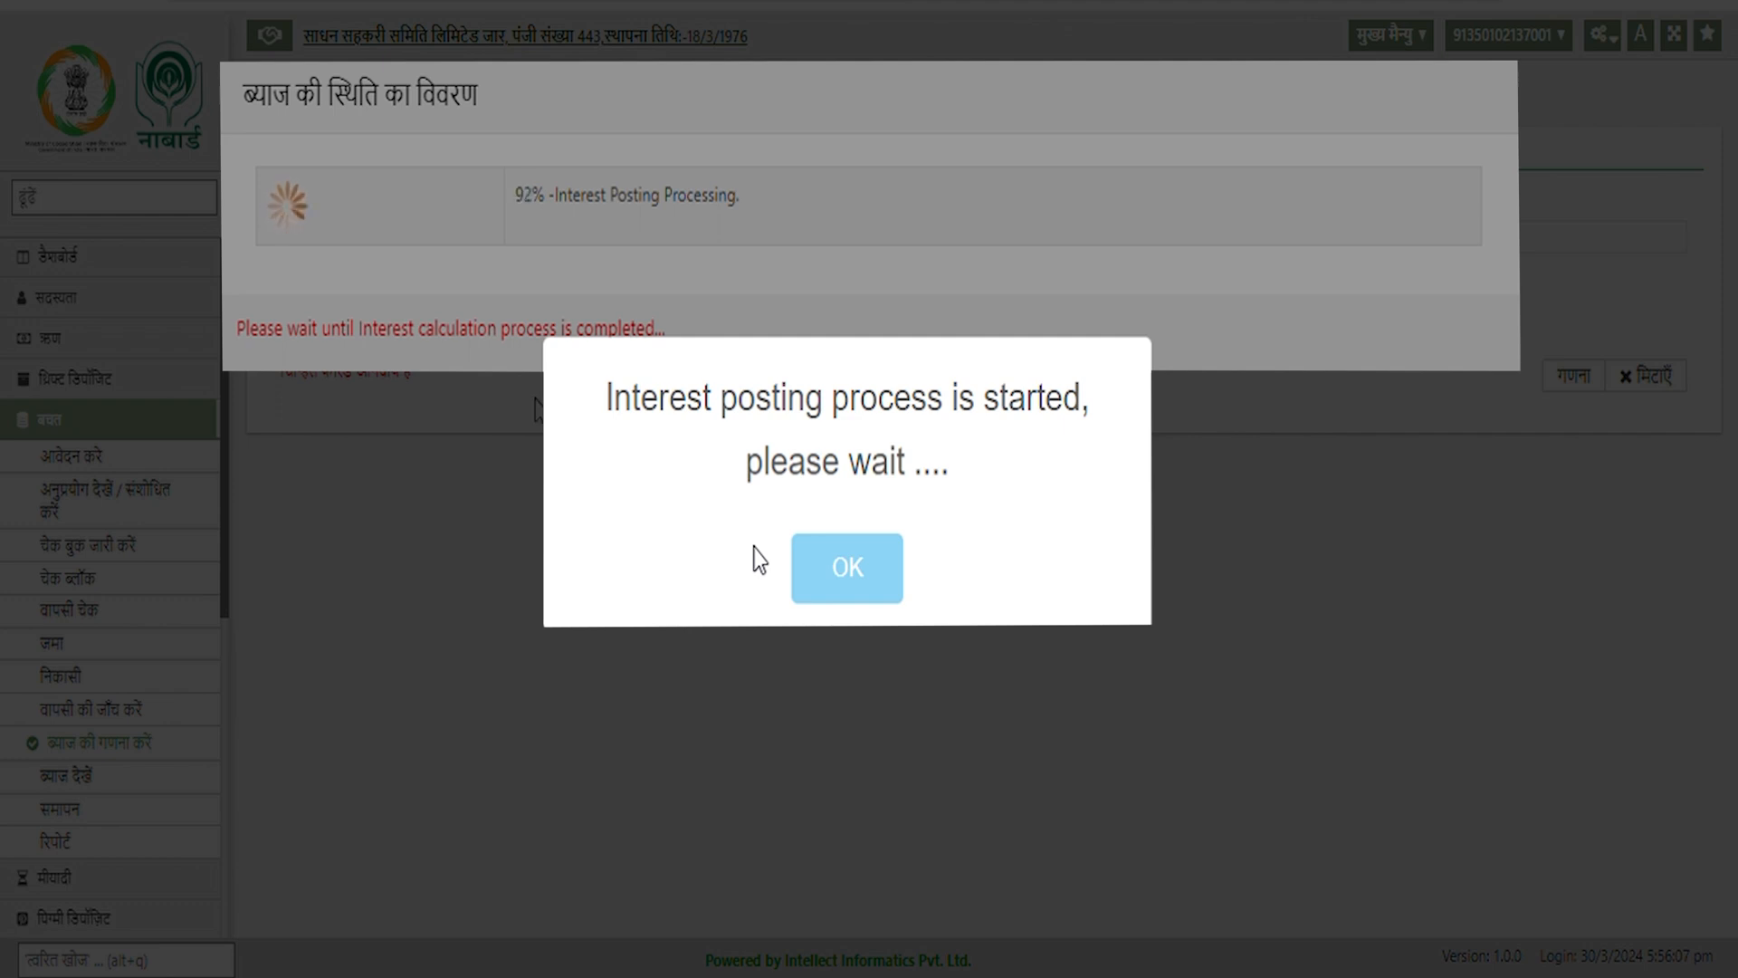
{"action": "left_click", "coordinate": [848, 567]}
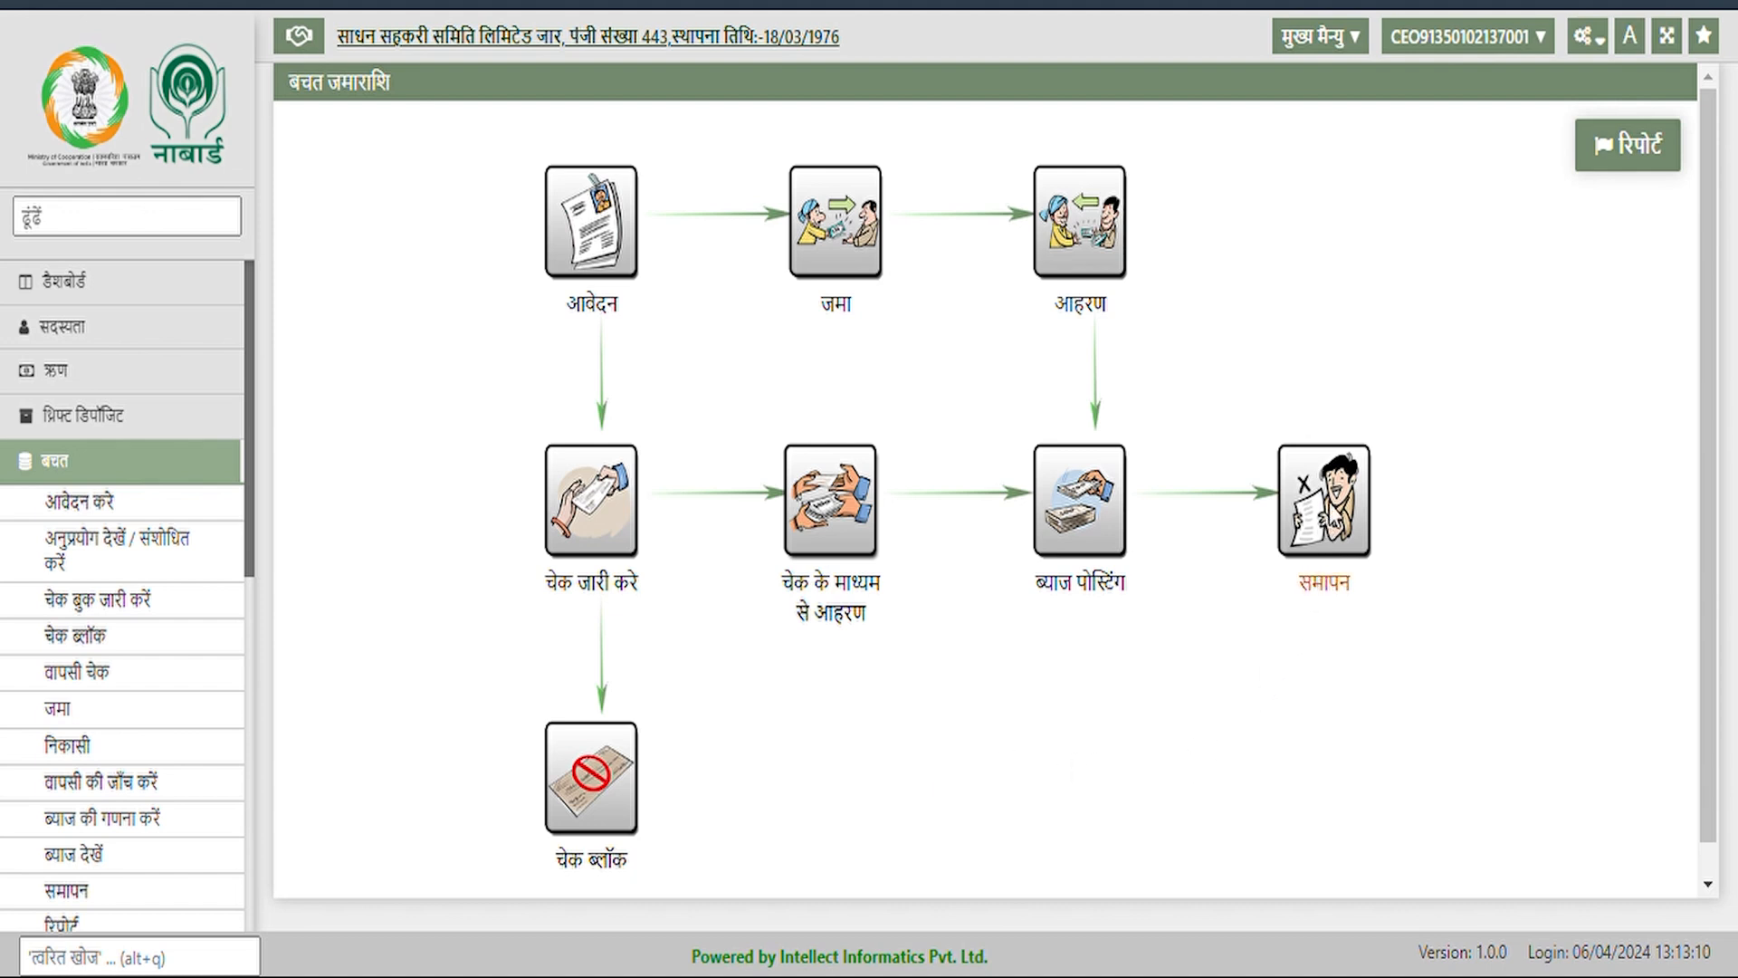
Fetch the member's account in बचत बैंक प्रतिबंध with voucher type नकद and voucher no. 123.
{"action": "left_click", "coordinate": [1338, 518]}
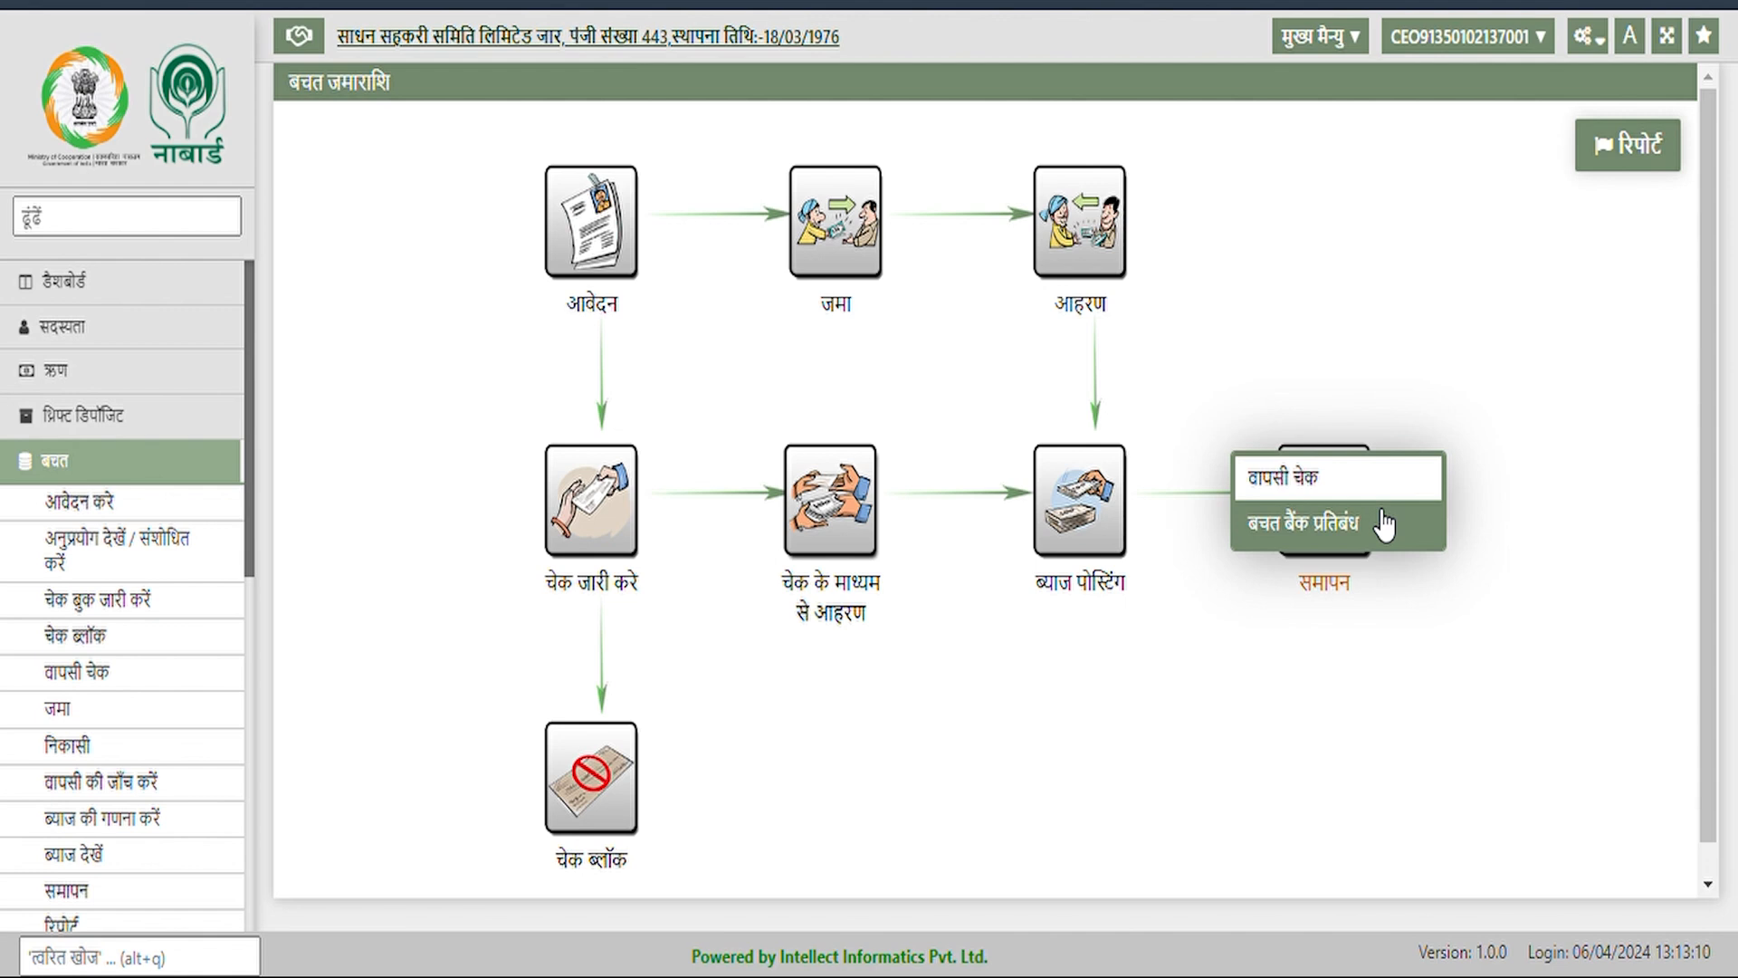
{"action": "left_click", "coordinate": [1385, 524]}
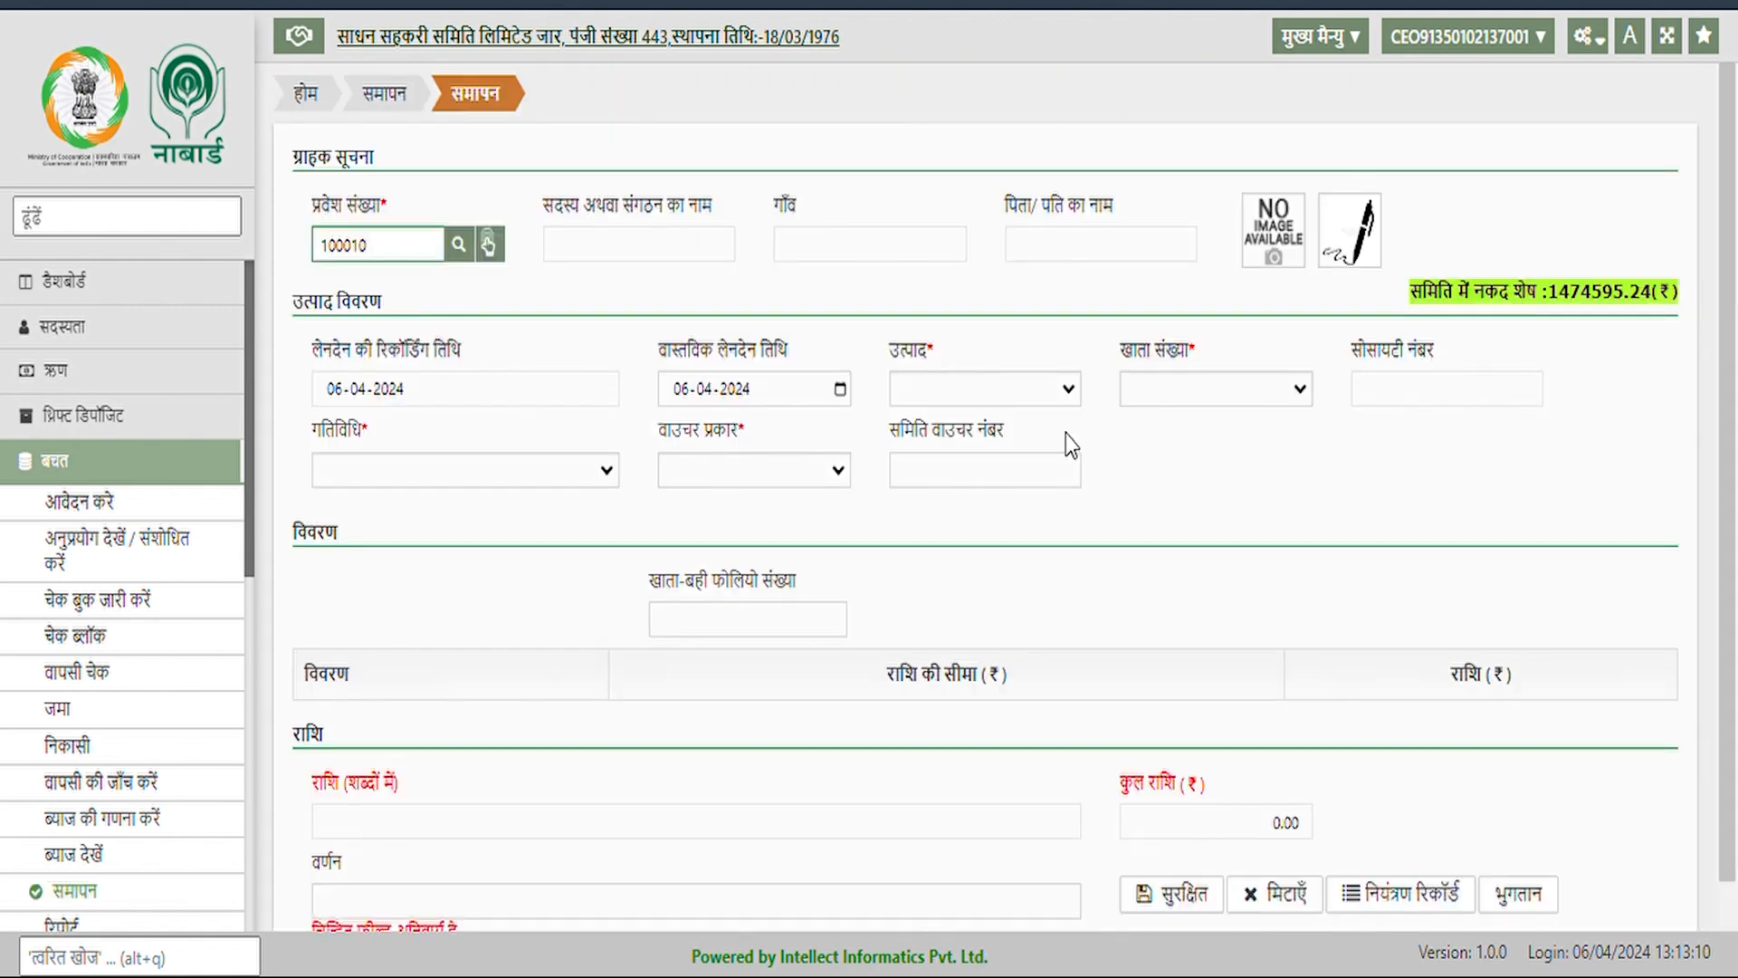
{"action": "left_click", "coordinate": [570, 279]}
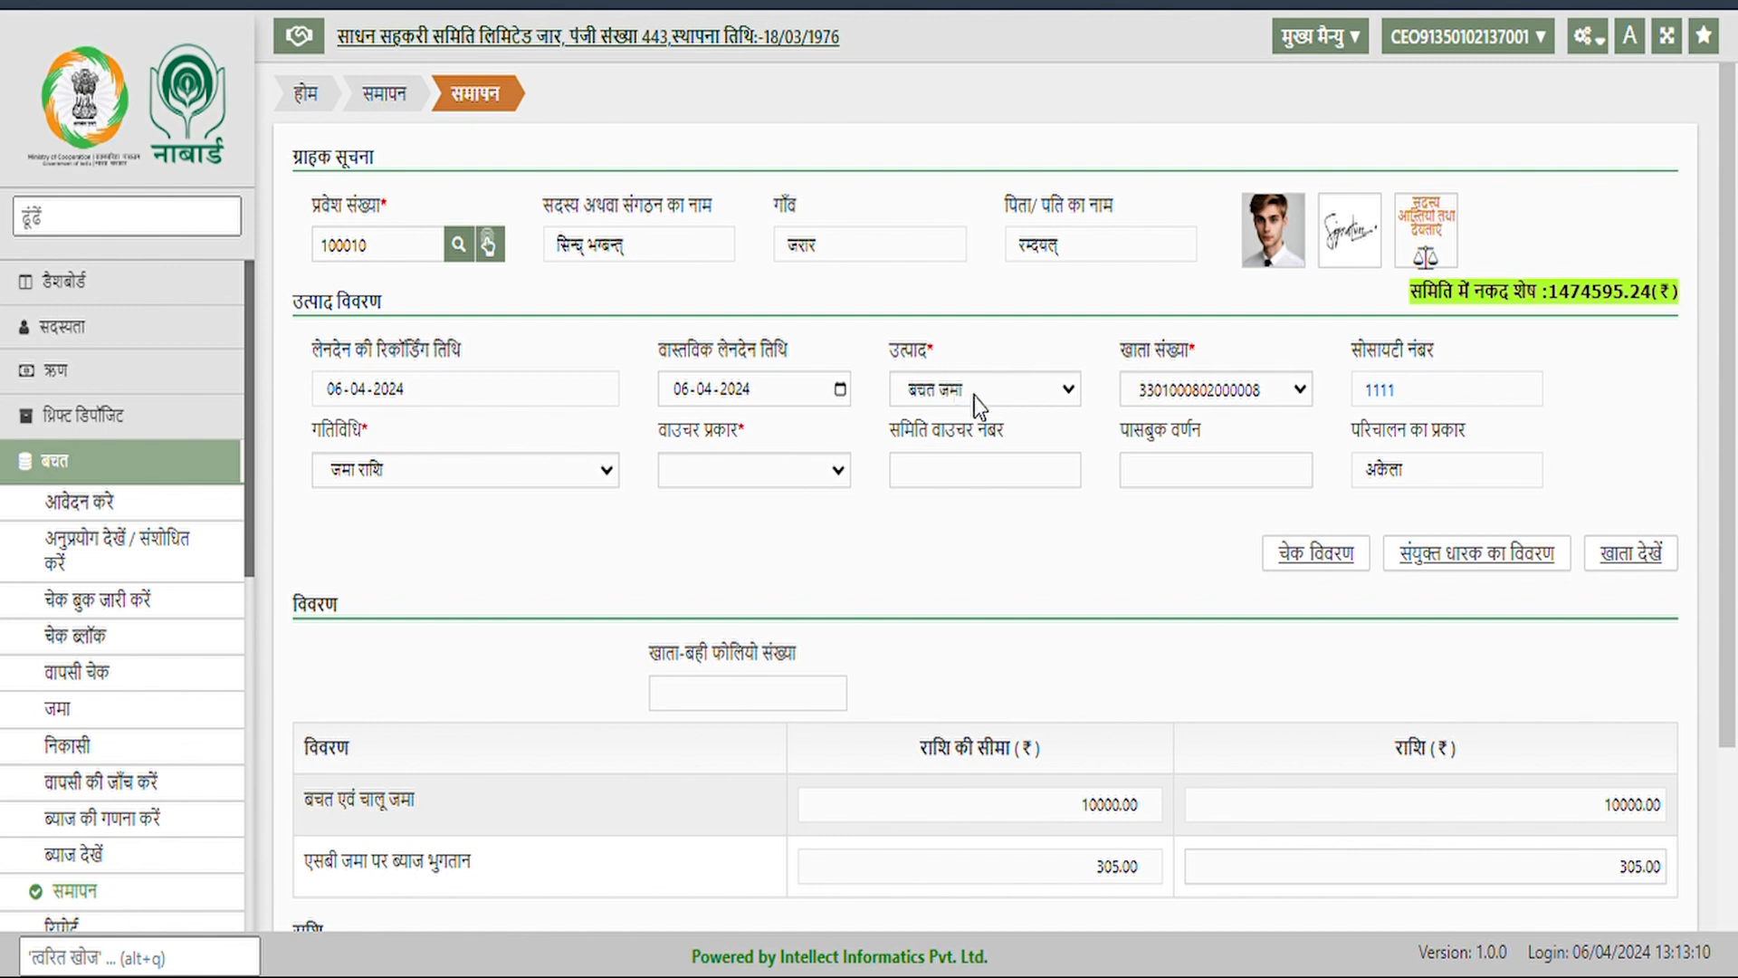
{"action": "left_click", "coordinate": [765, 470]}
{"action": "left_click", "coordinate": [778, 527]}
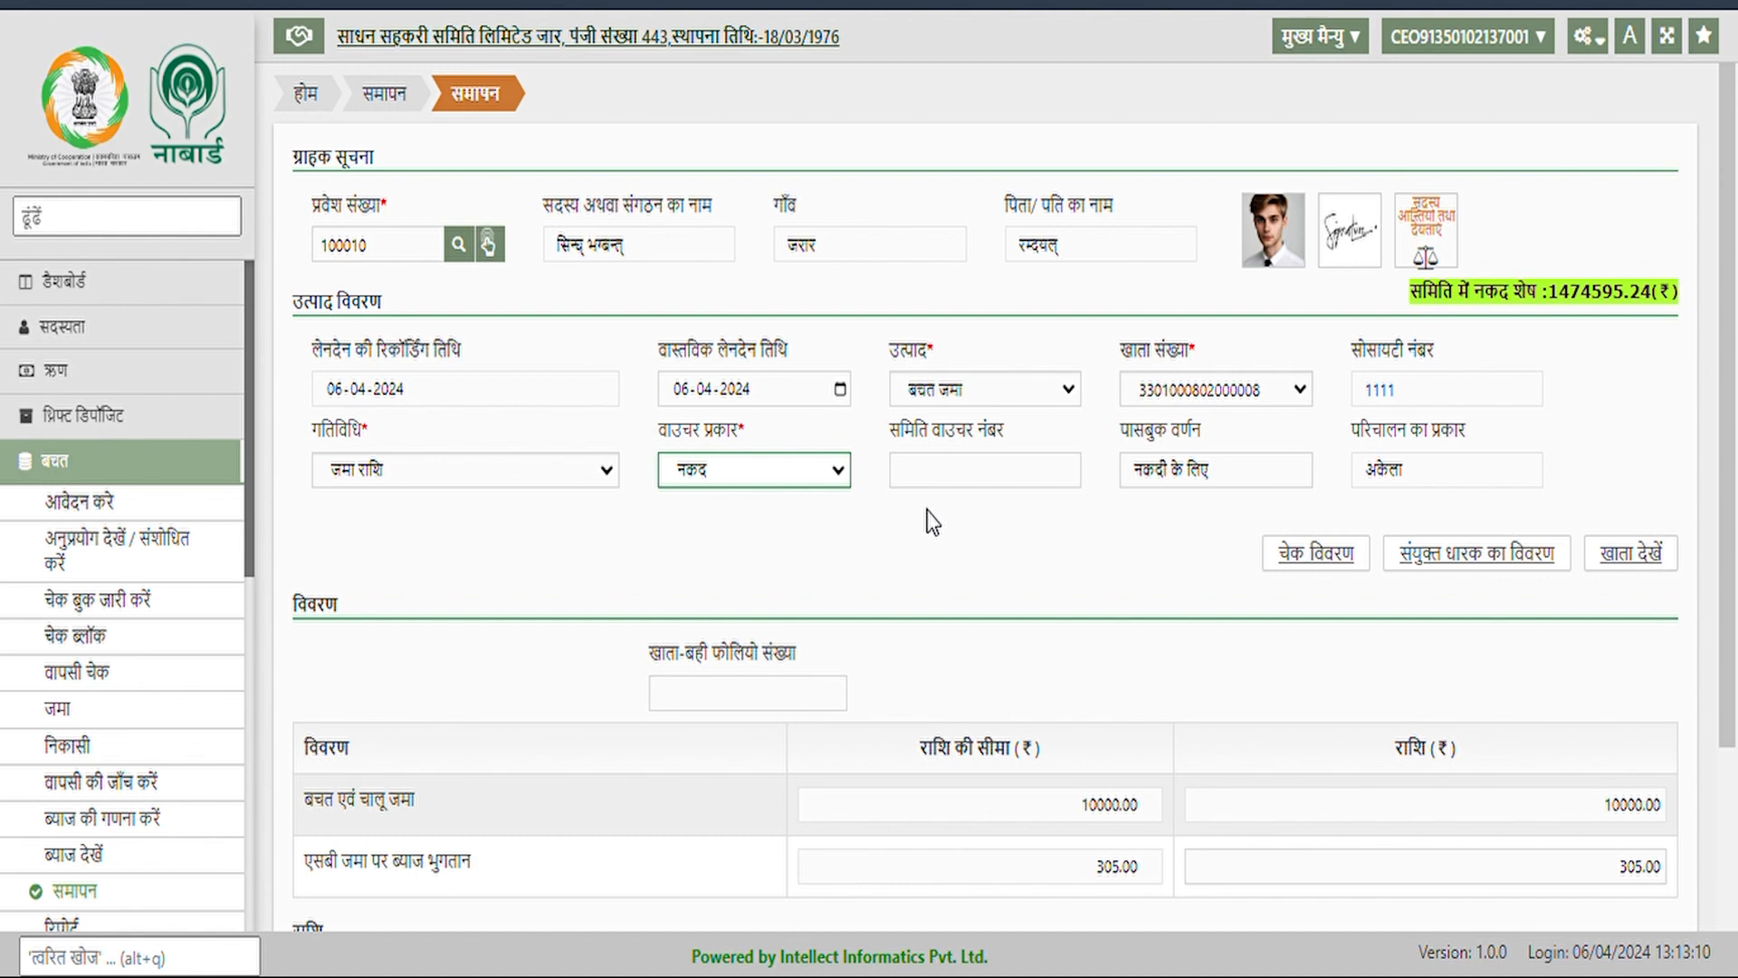
{"action": "left_click", "coordinate": [951, 490]}
{"action": "type", "text": "123"}
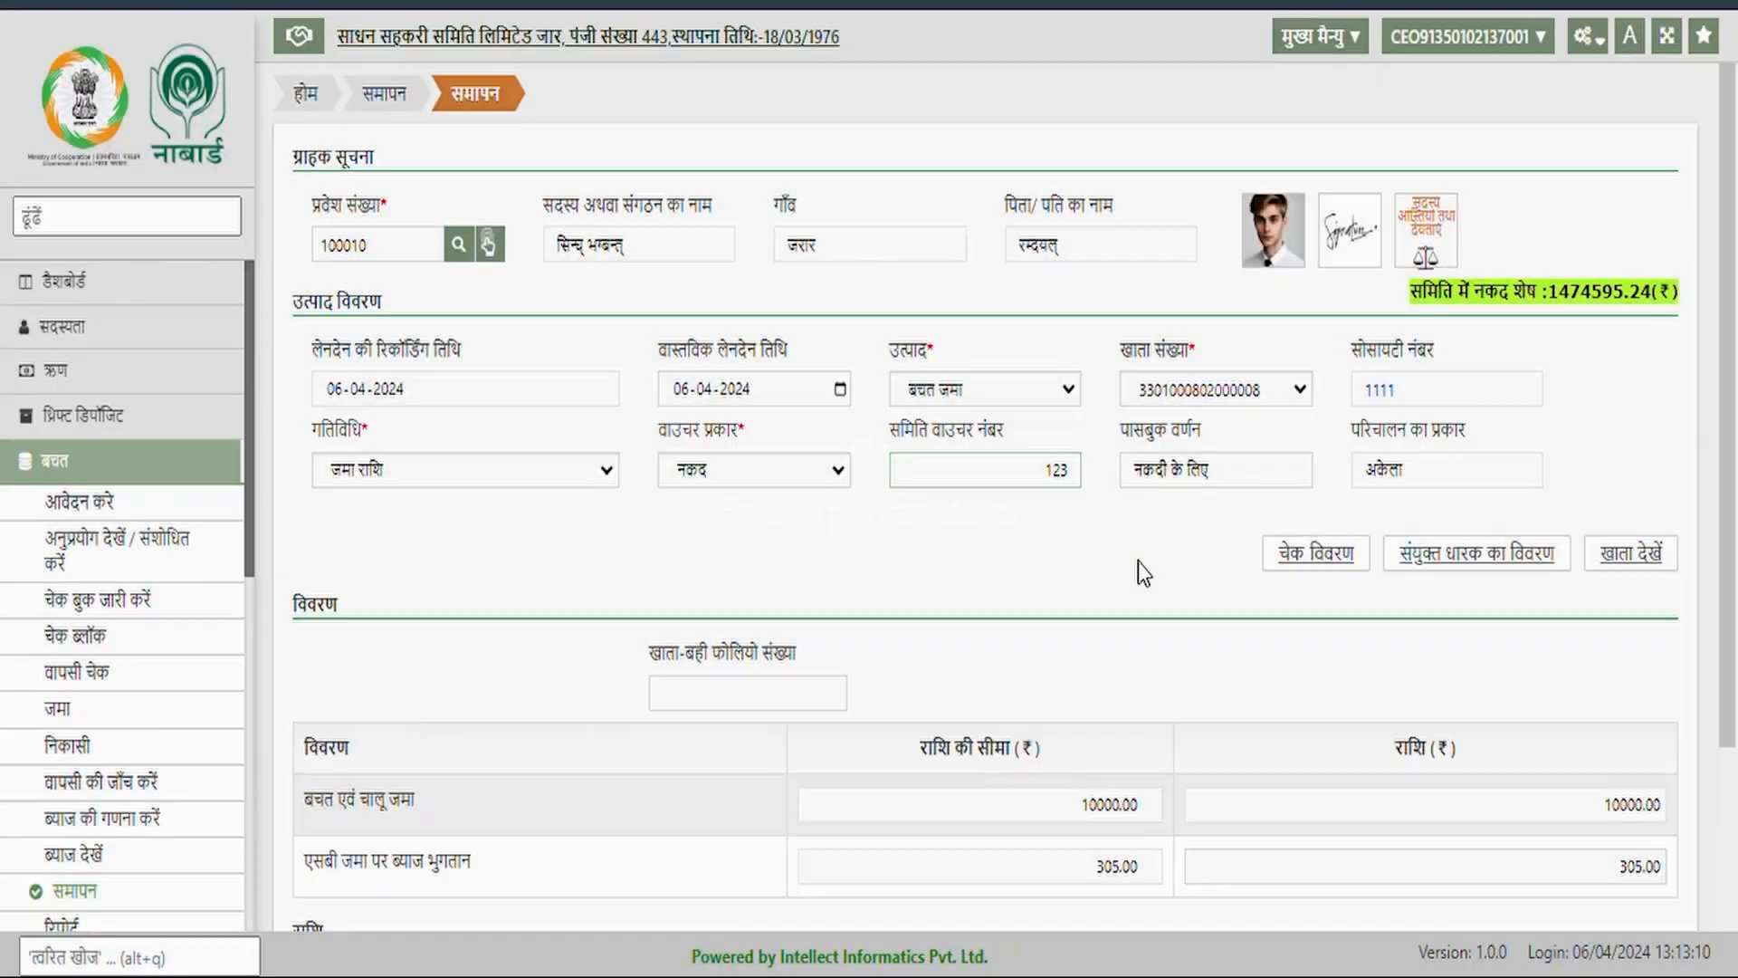
{"action": "left_click", "coordinate": [1137, 561]}
Save the ₹10305.00 closure, confirm हाँ, and close the printed voucher preview.
{"action": "scroll", "coordinate": [1134, 594], "scroll_direction": "down", "scroll_amount": 1}
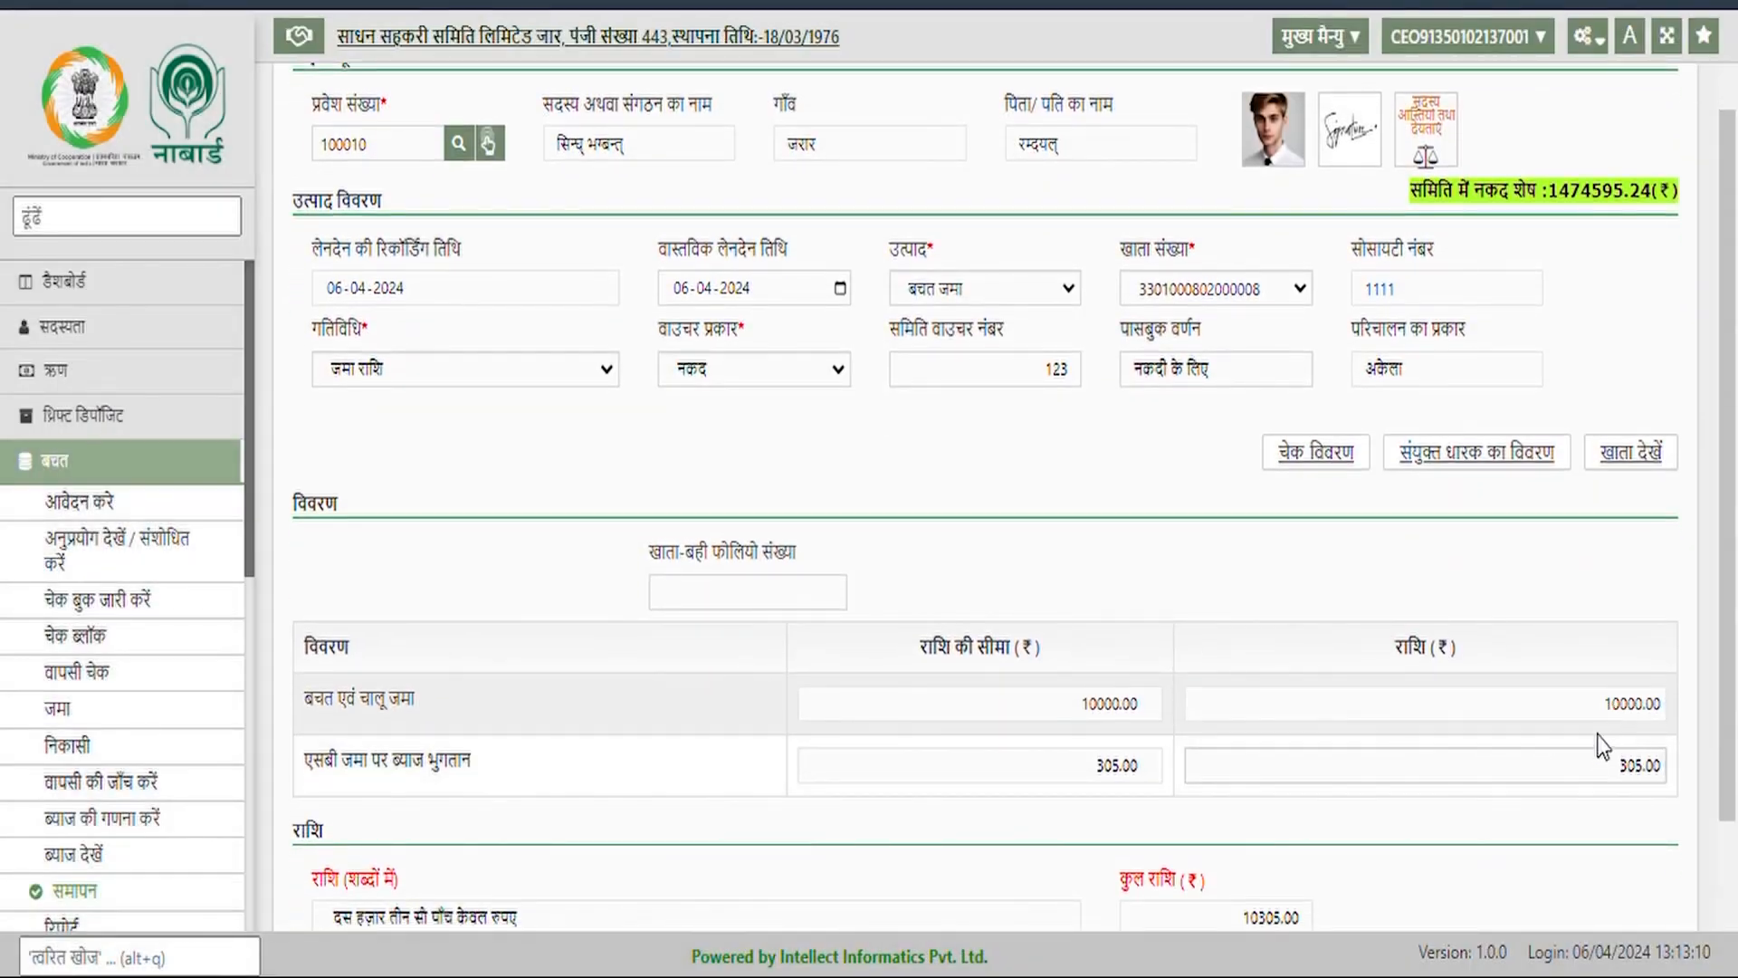
{"action": "scroll", "coordinate": [1626, 774], "scroll_direction": "down", "scroll_amount": 2}
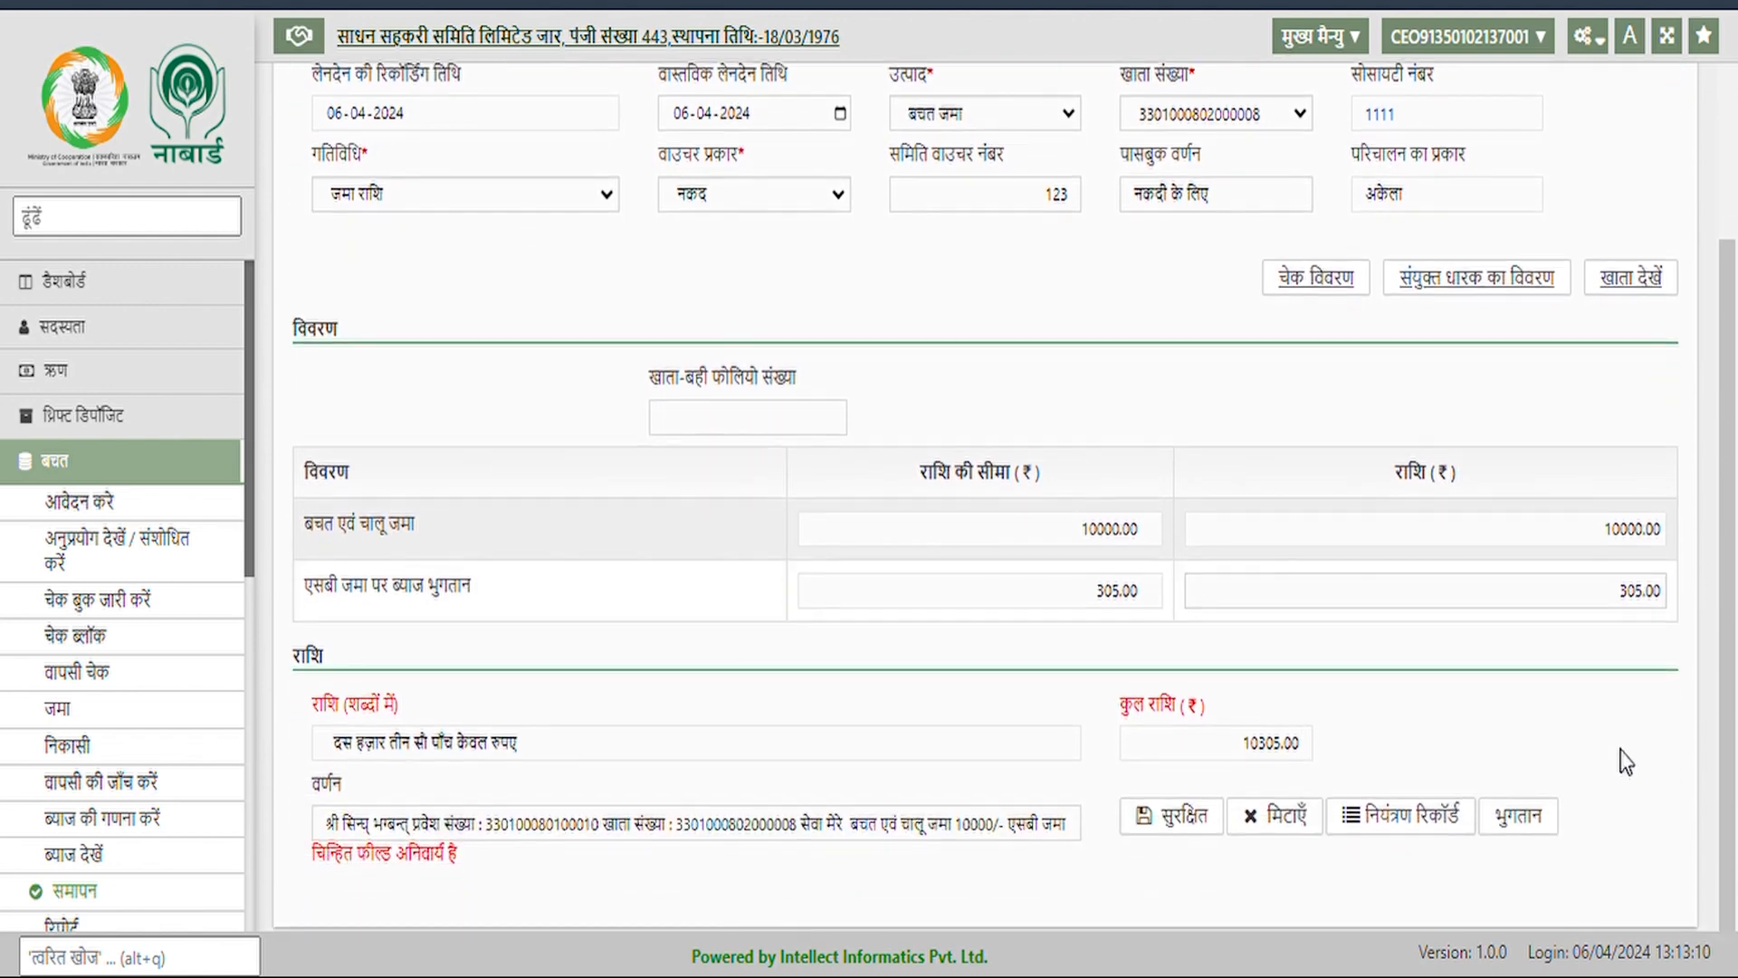
{"action": "left_click", "coordinate": [1200, 819]}
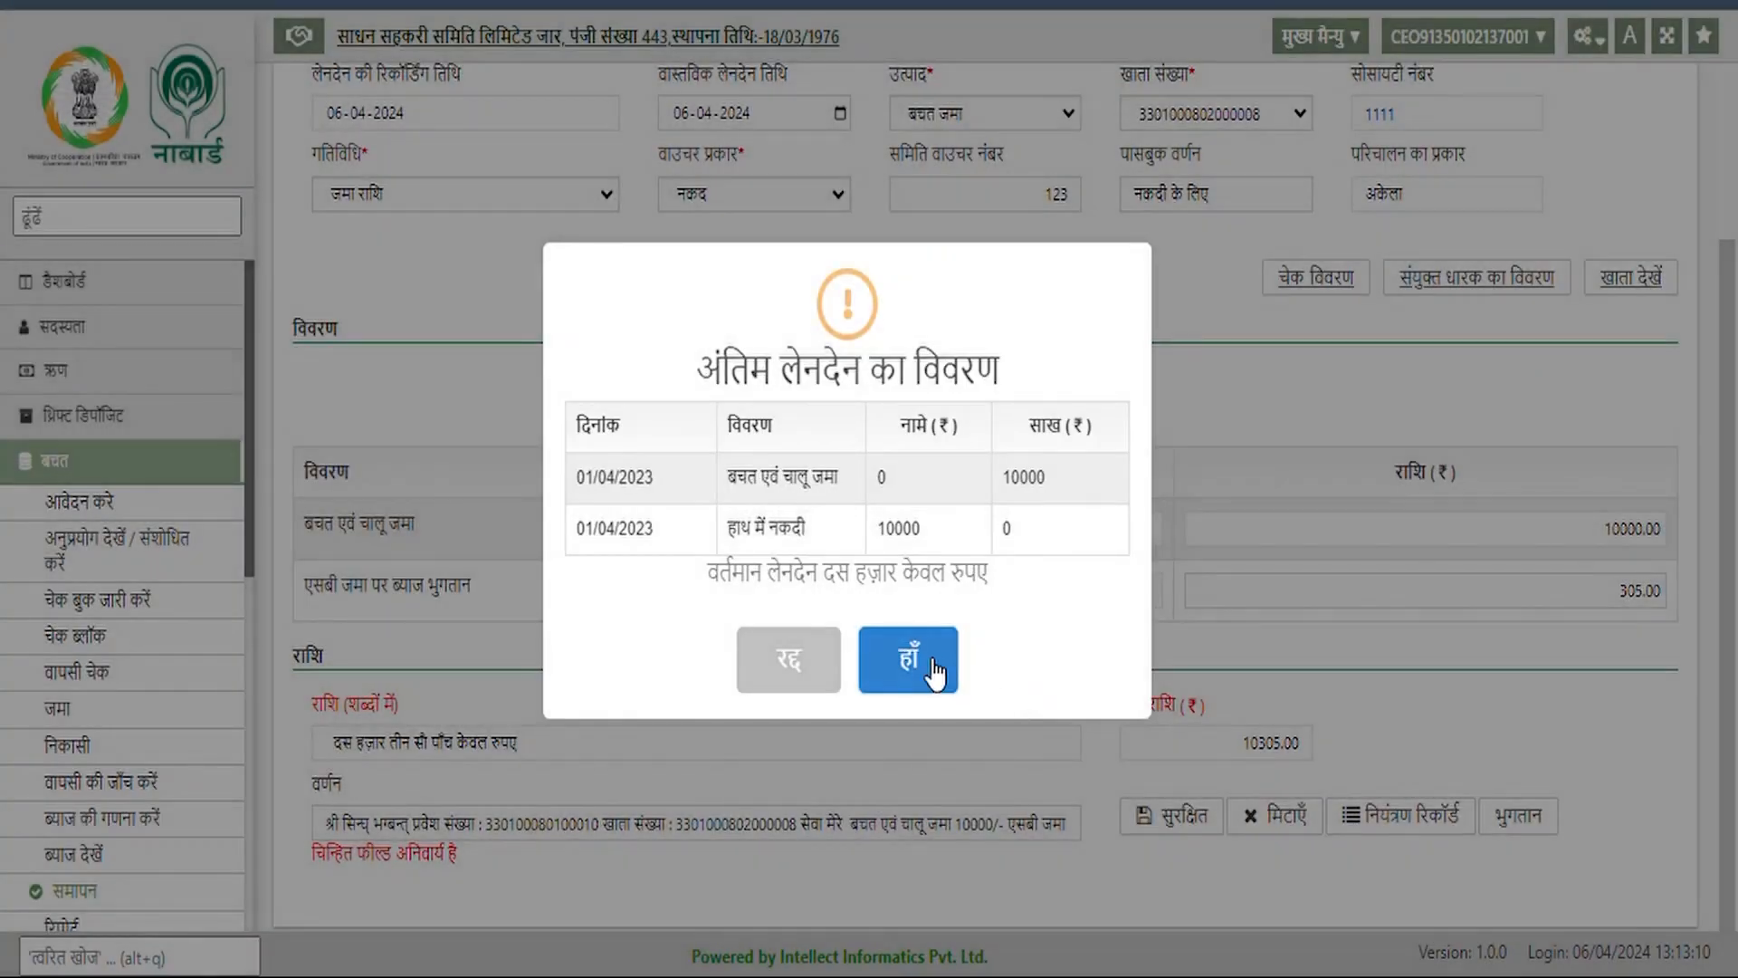
{"action": "left_click", "coordinate": [932, 671]}
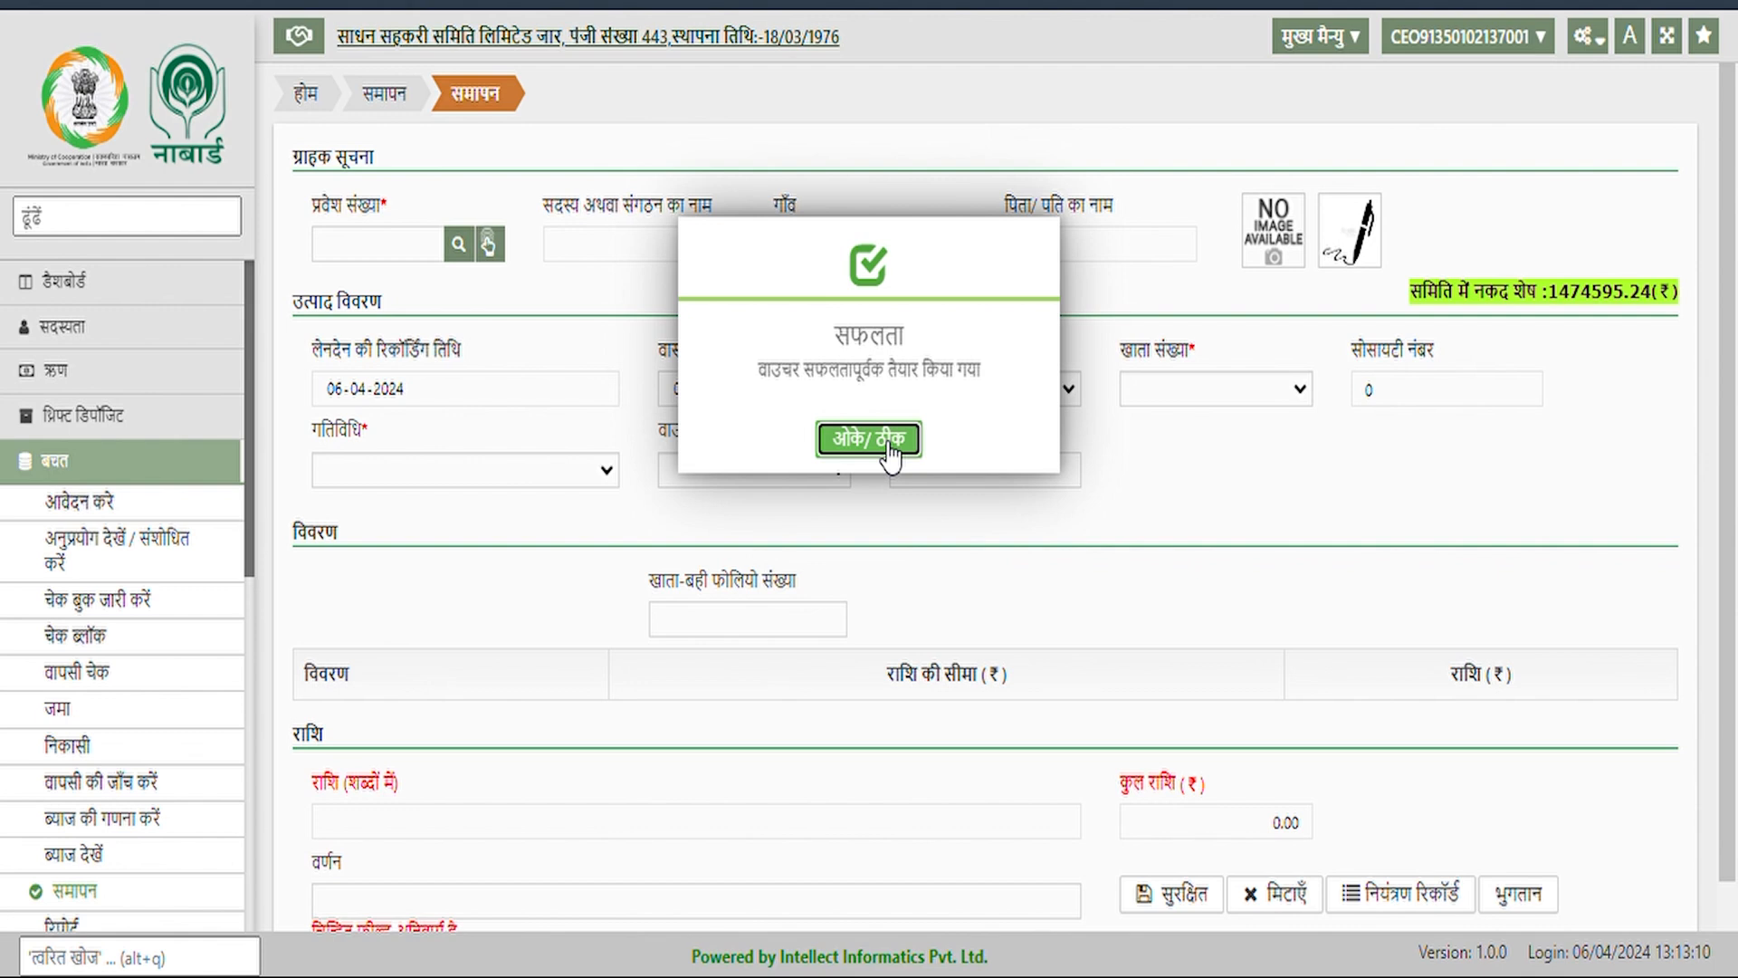
{"action": "left_click", "coordinate": [885, 442]}
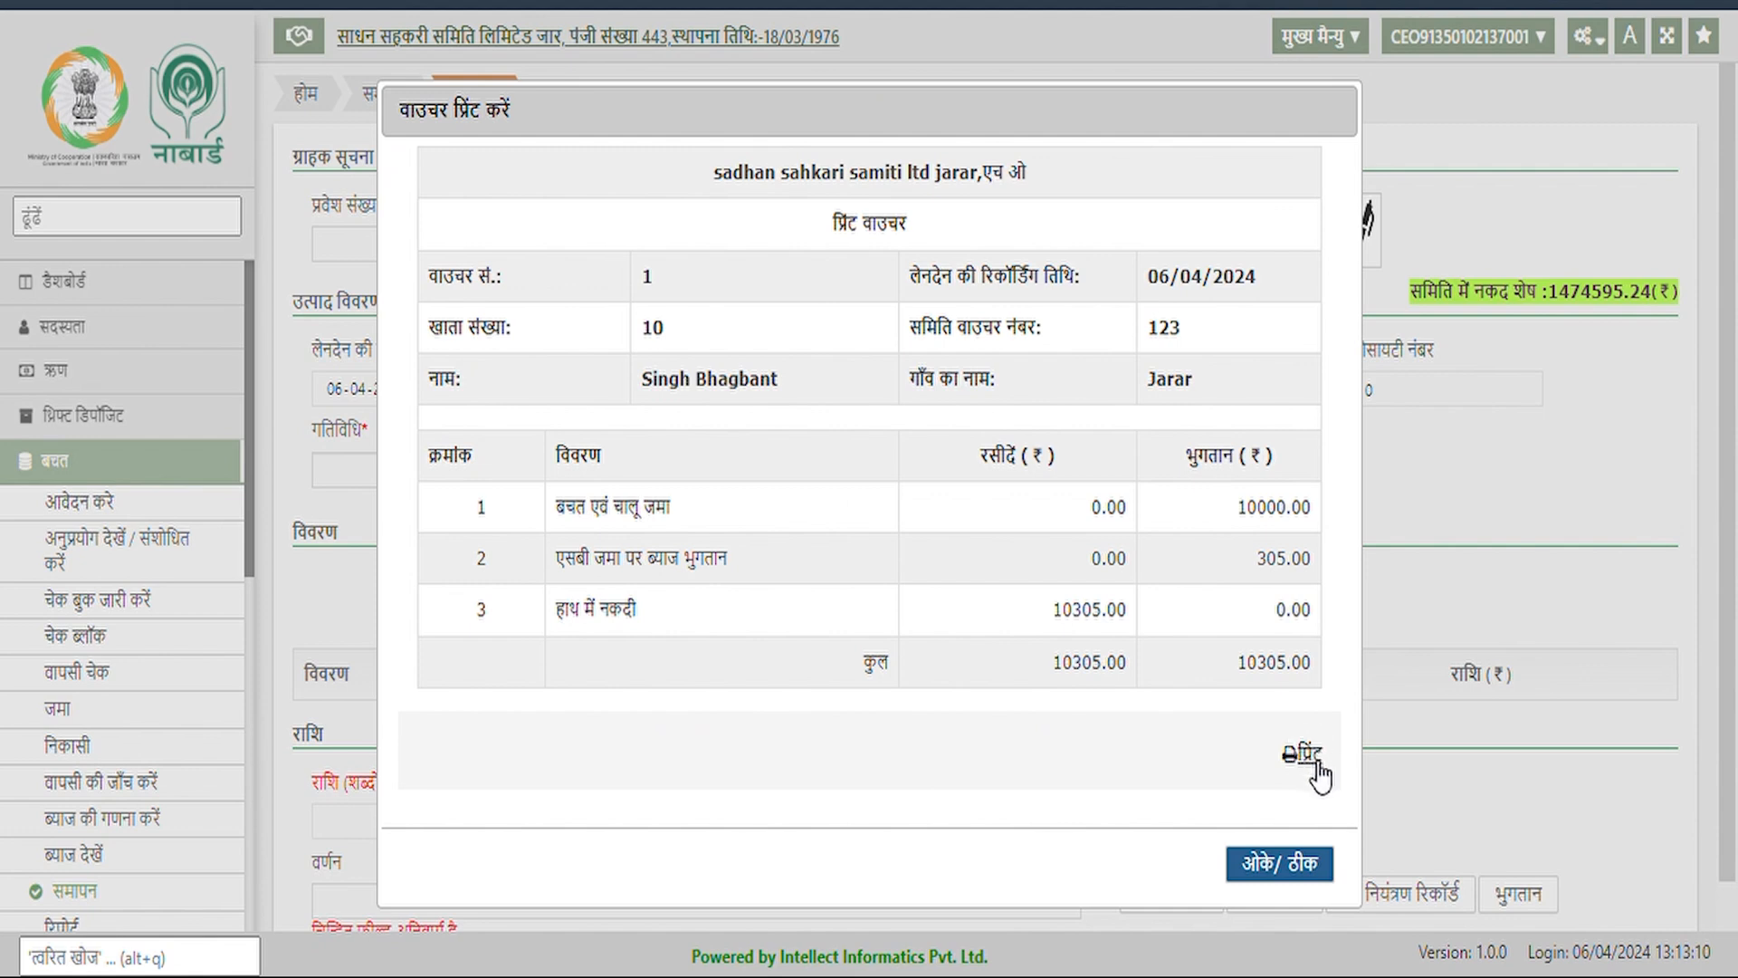
{"action": "left_click", "coordinate": [1289, 864]}
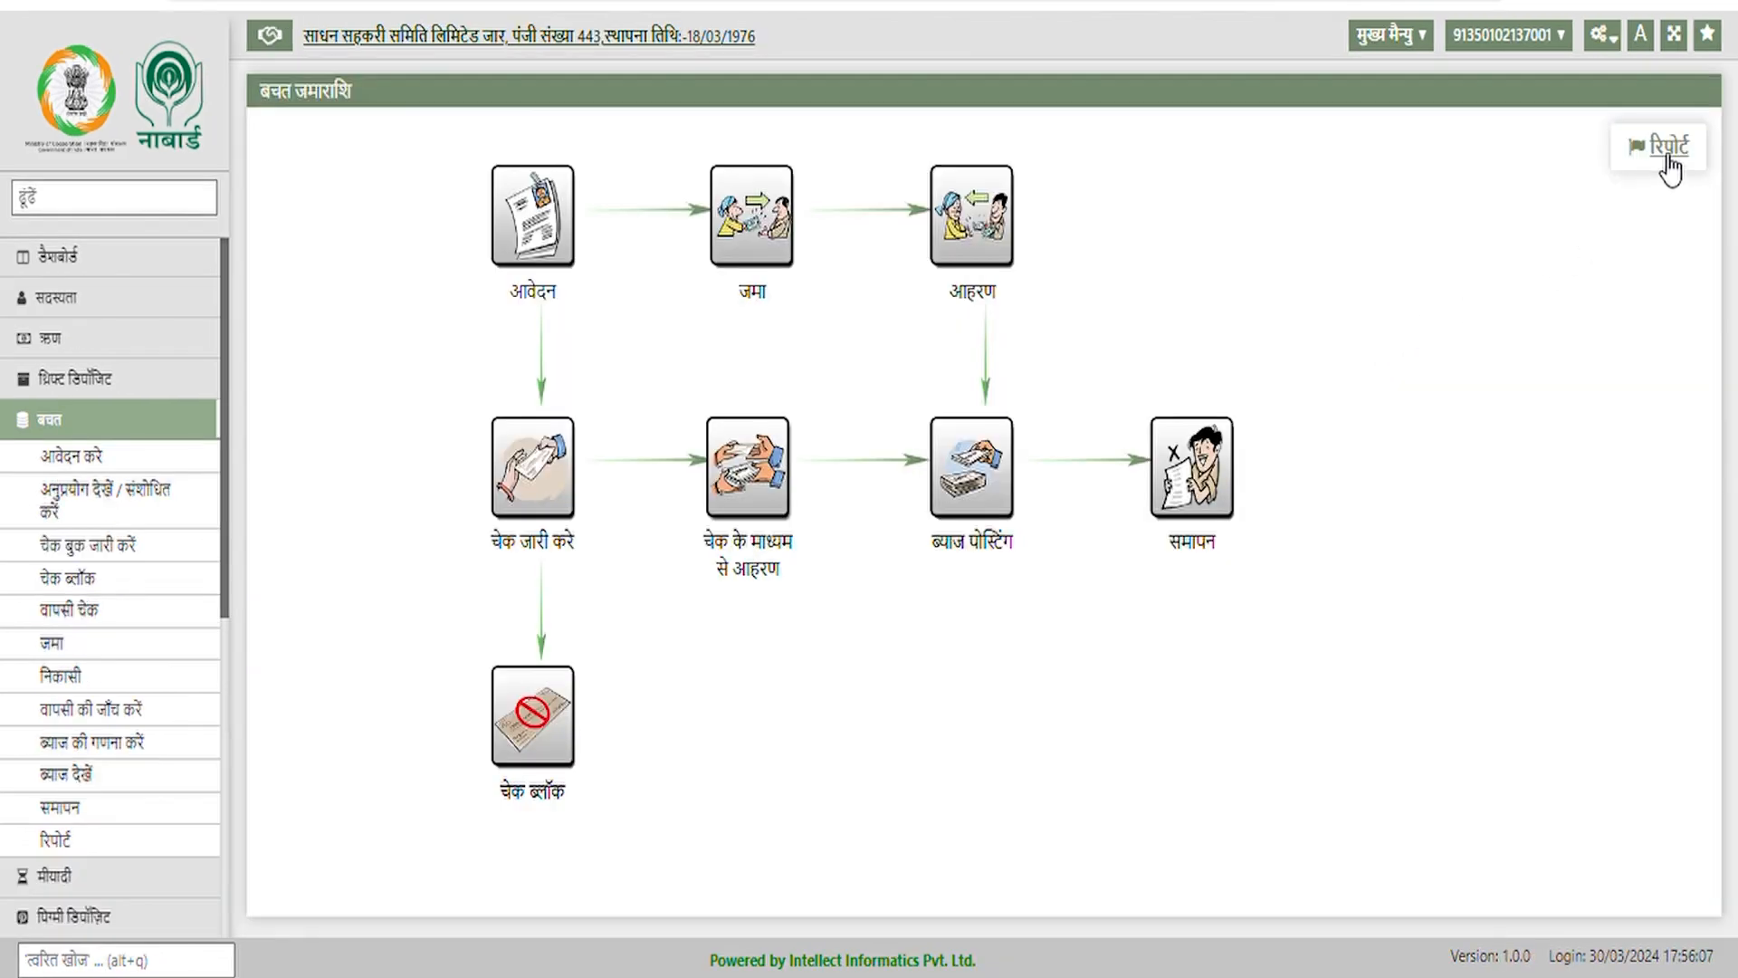
Generate the लेखा जोखा statement, 01-04-2023 to 30-03-2024, for the third member in a name search.
{"action": "left_click", "coordinate": [1670, 152]}
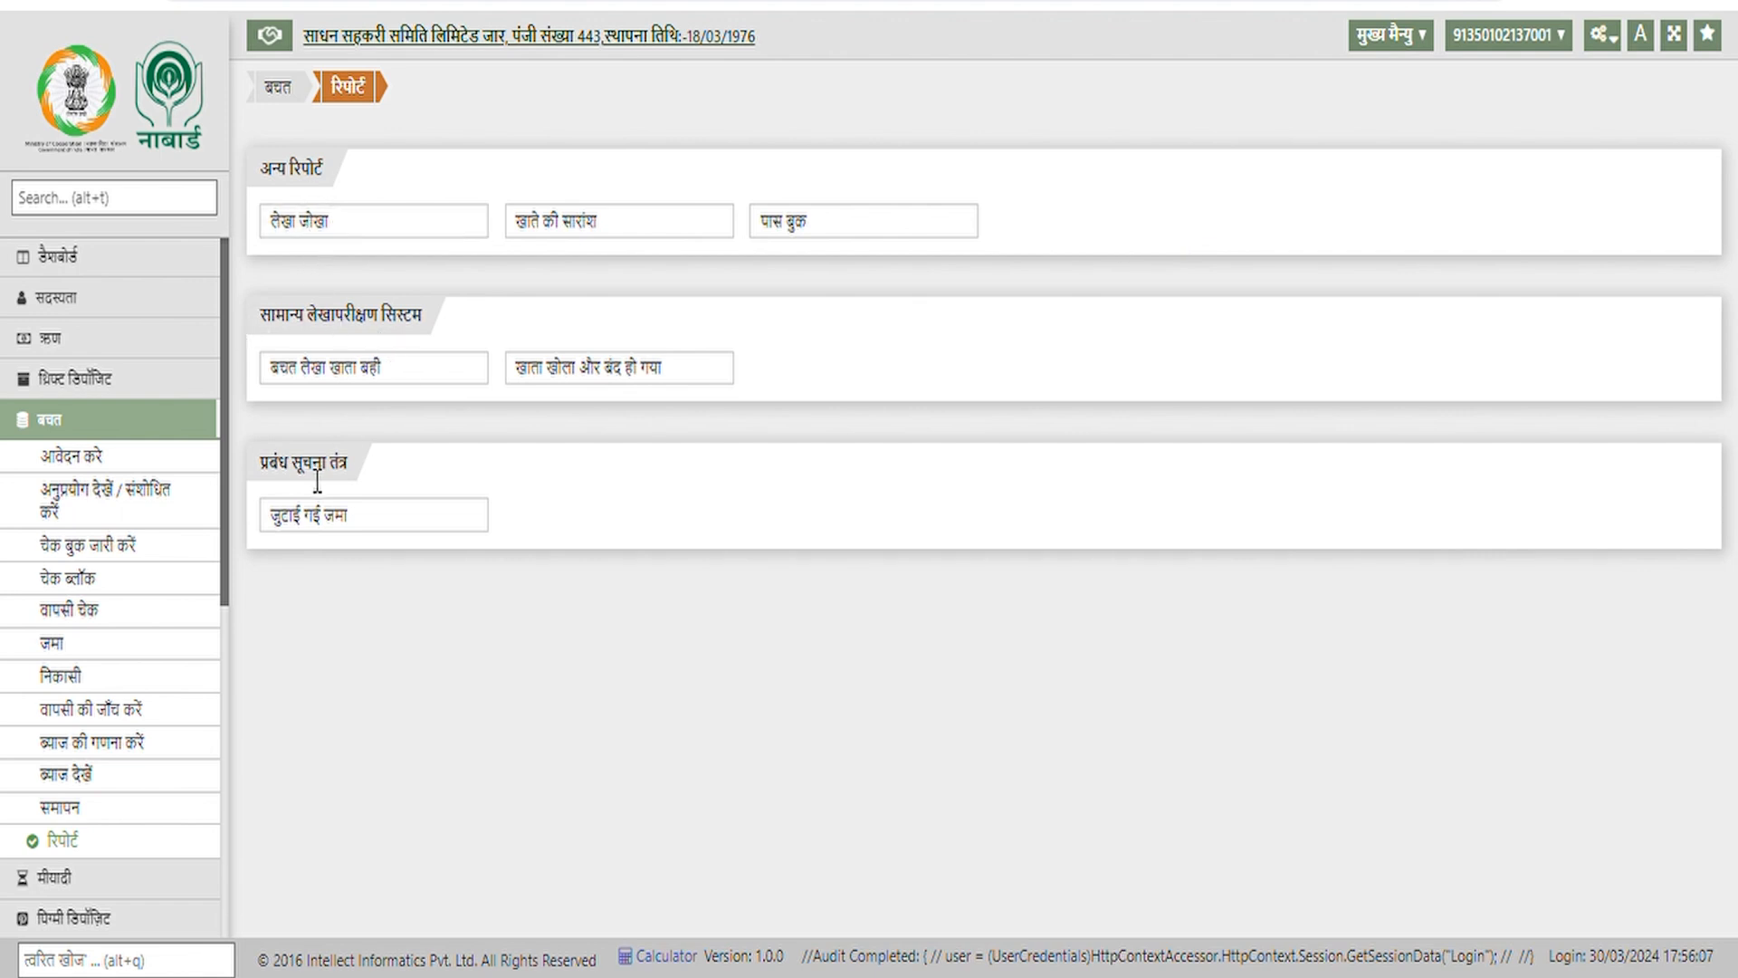
{"action": "left_click", "coordinate": [385, 228]}
{"action": "left_click", "coordinate": [583, 237]}
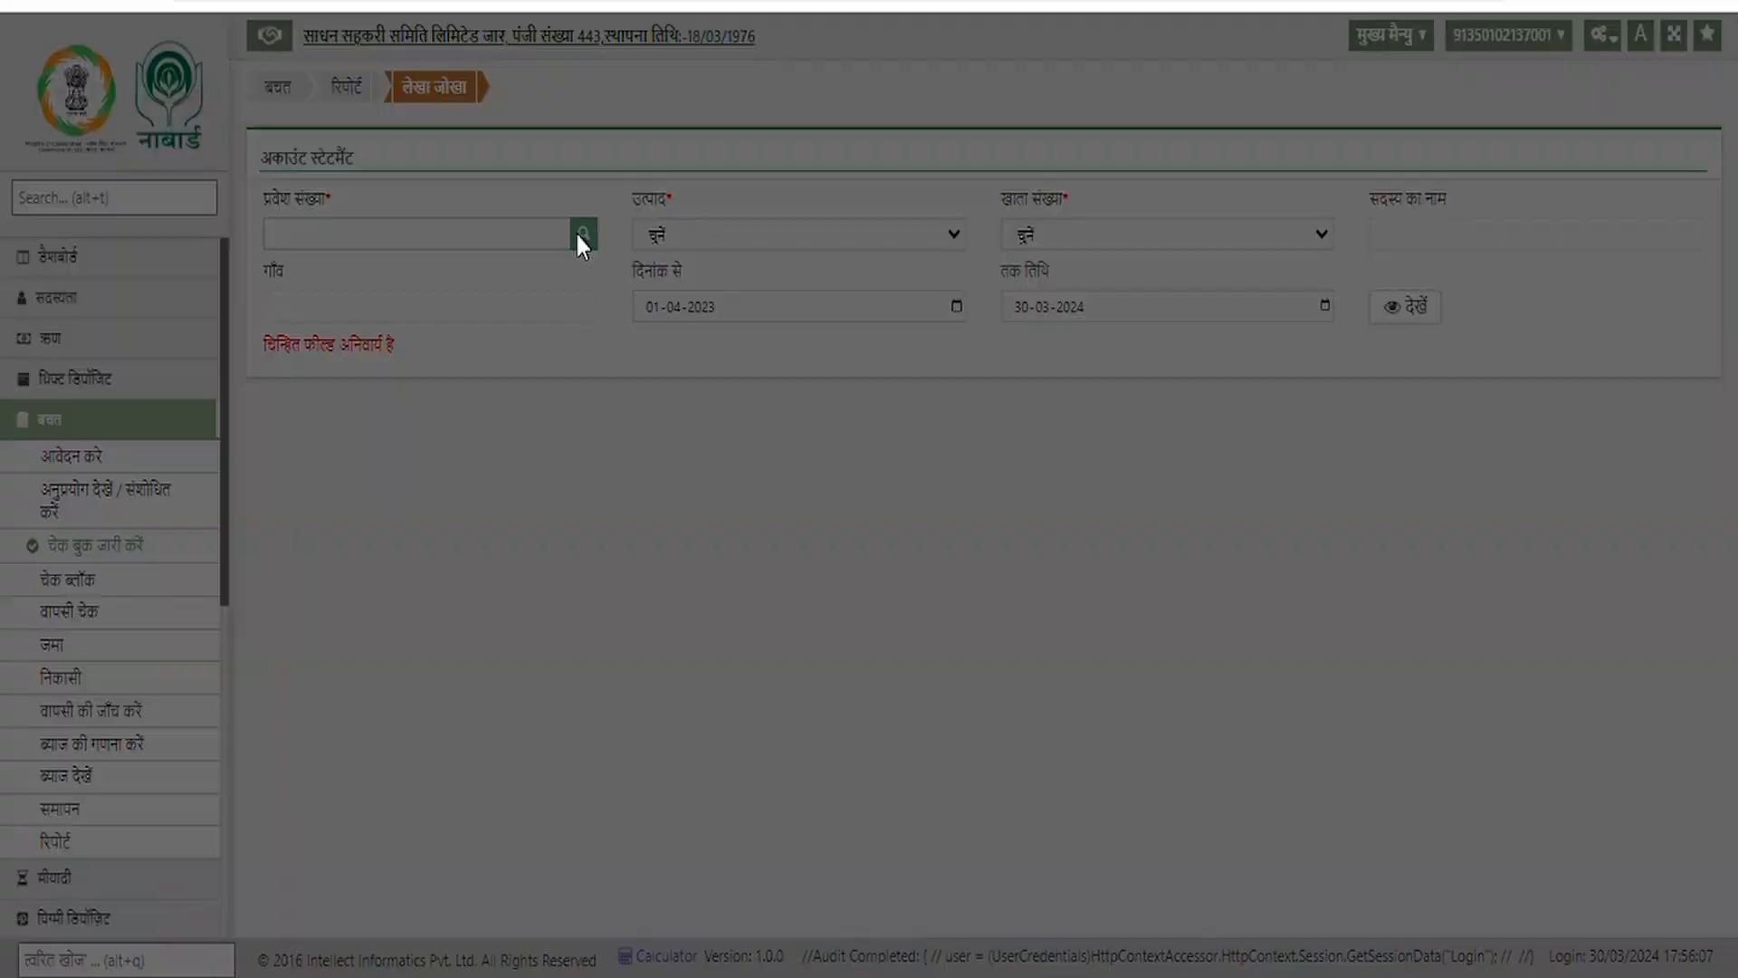
{"action": "left_click", "coordinate": [760, 263]}
{"action": "type", "text": "a"}
{"action": "left_click", "coordinate": [984, 355]}
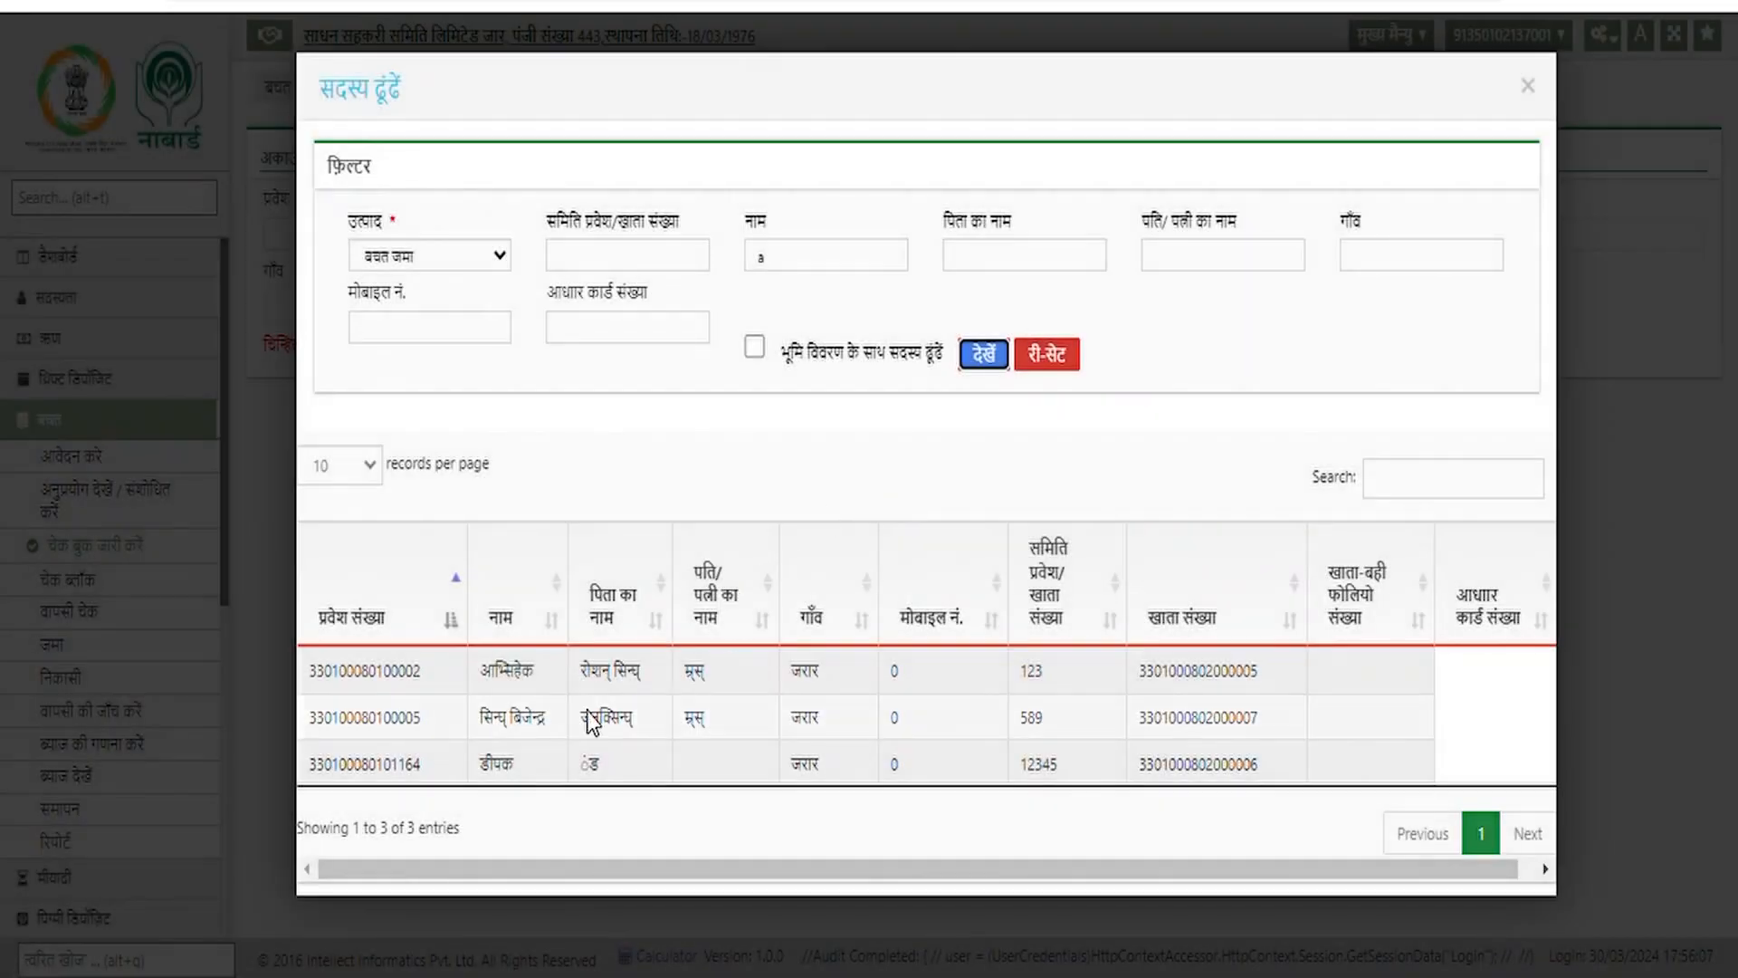
{"action": "left_click", "coordinate": [444, 762]}
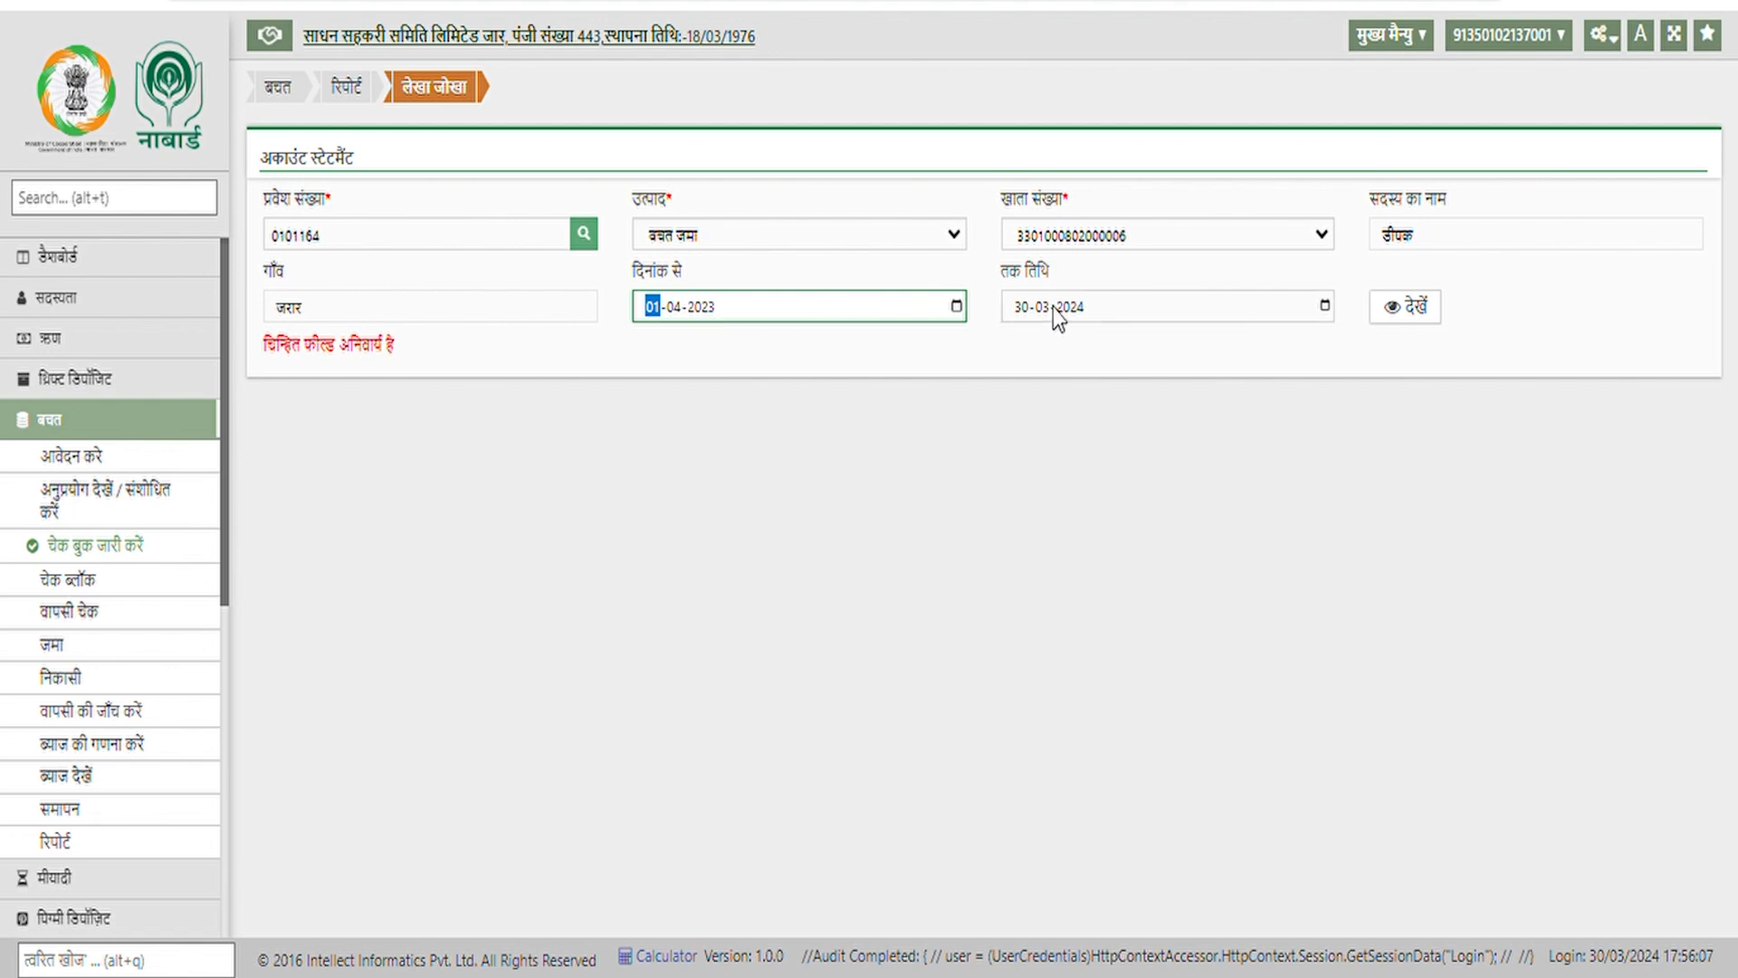
{"action": "left_click", "coordinate": [1429, 317]}
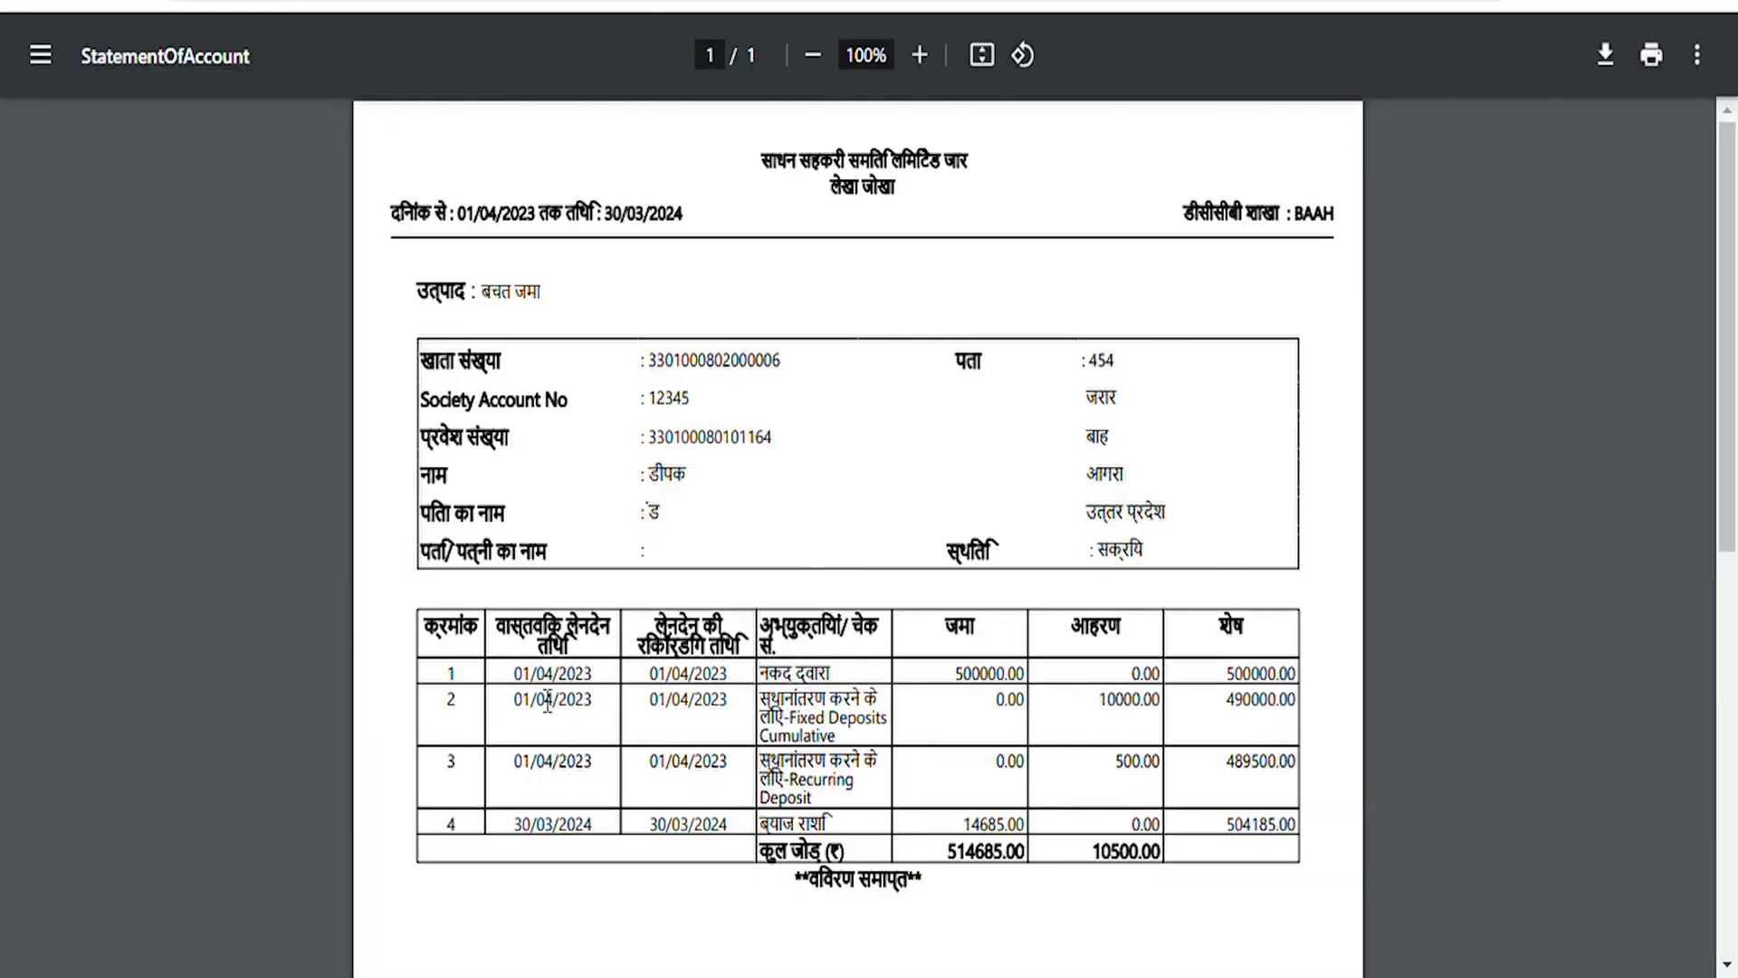
{"action": "scroll", "coordinate": [561, 697], "scroll_direction": "down", "scroll_amount": 2}
{"action": "scroll", "coordinate": [1114, 620], "scroll_direction": "up", "scroll_amount": 2}
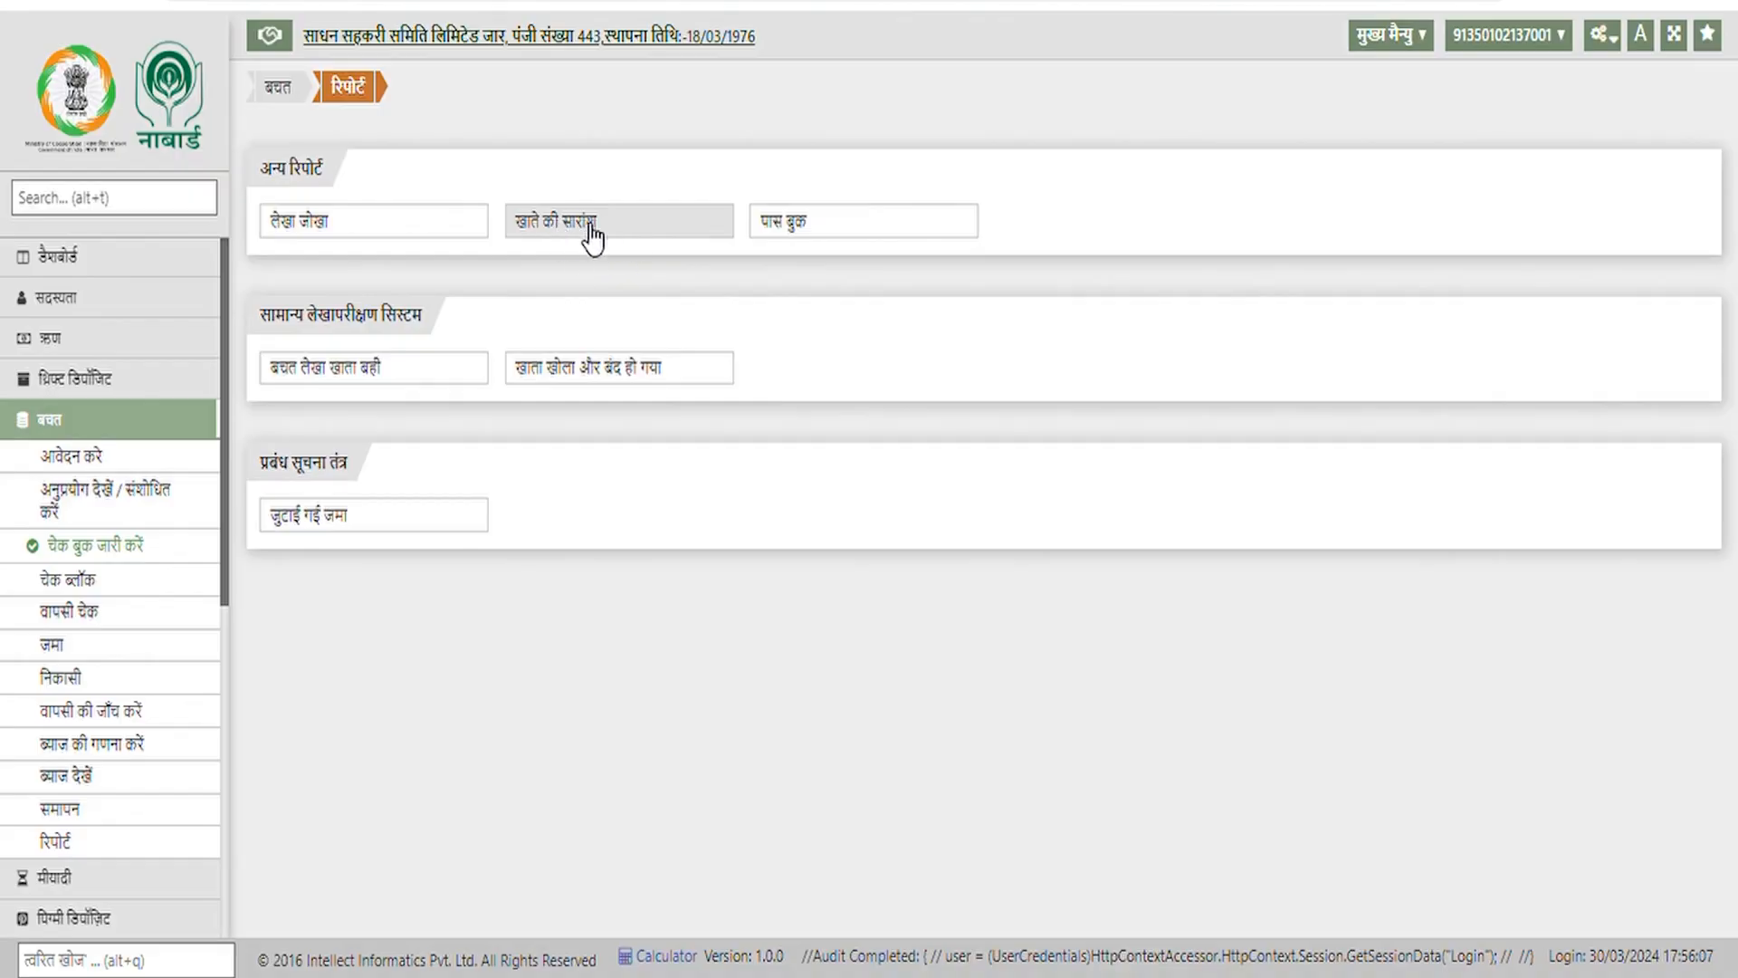
Run खाते की सारांश for बचत जमा as of 30-03-2024, ordered by पुराना खाता संख्या.
{"action": "left_click", "coordinate": [590, 233]}
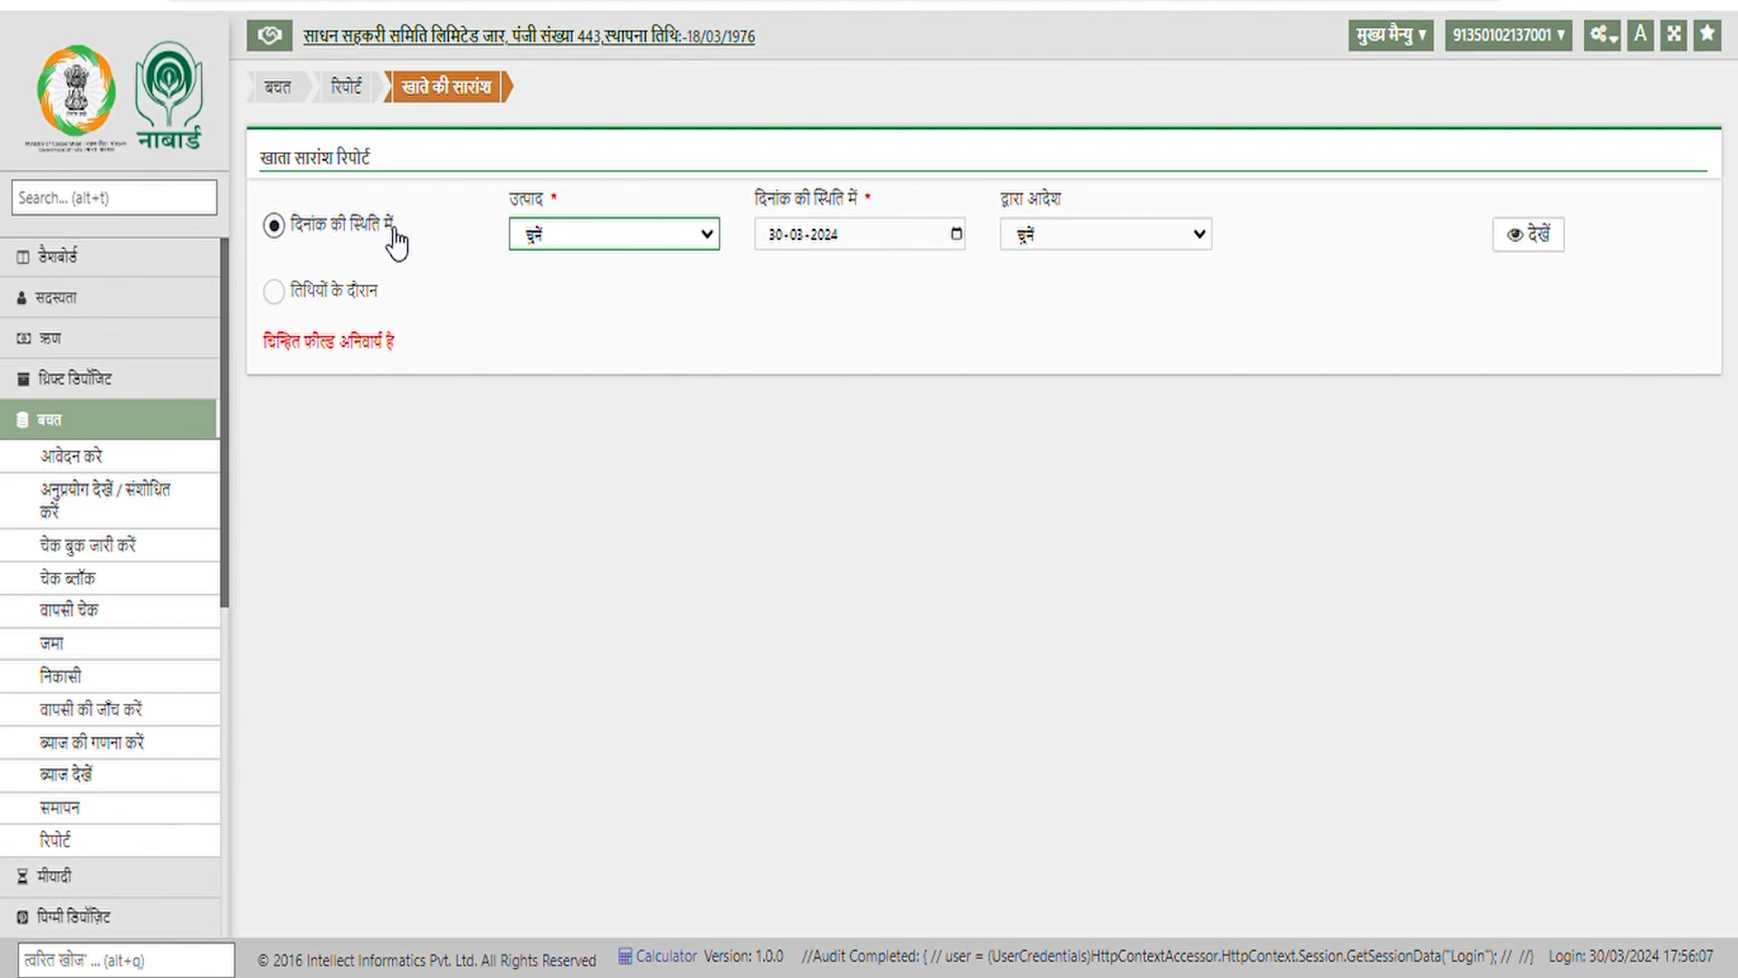
{"action": "left_click", "coordinate": [699, 232]}
{"action": "left_click", "coordinate": [670, 286]}
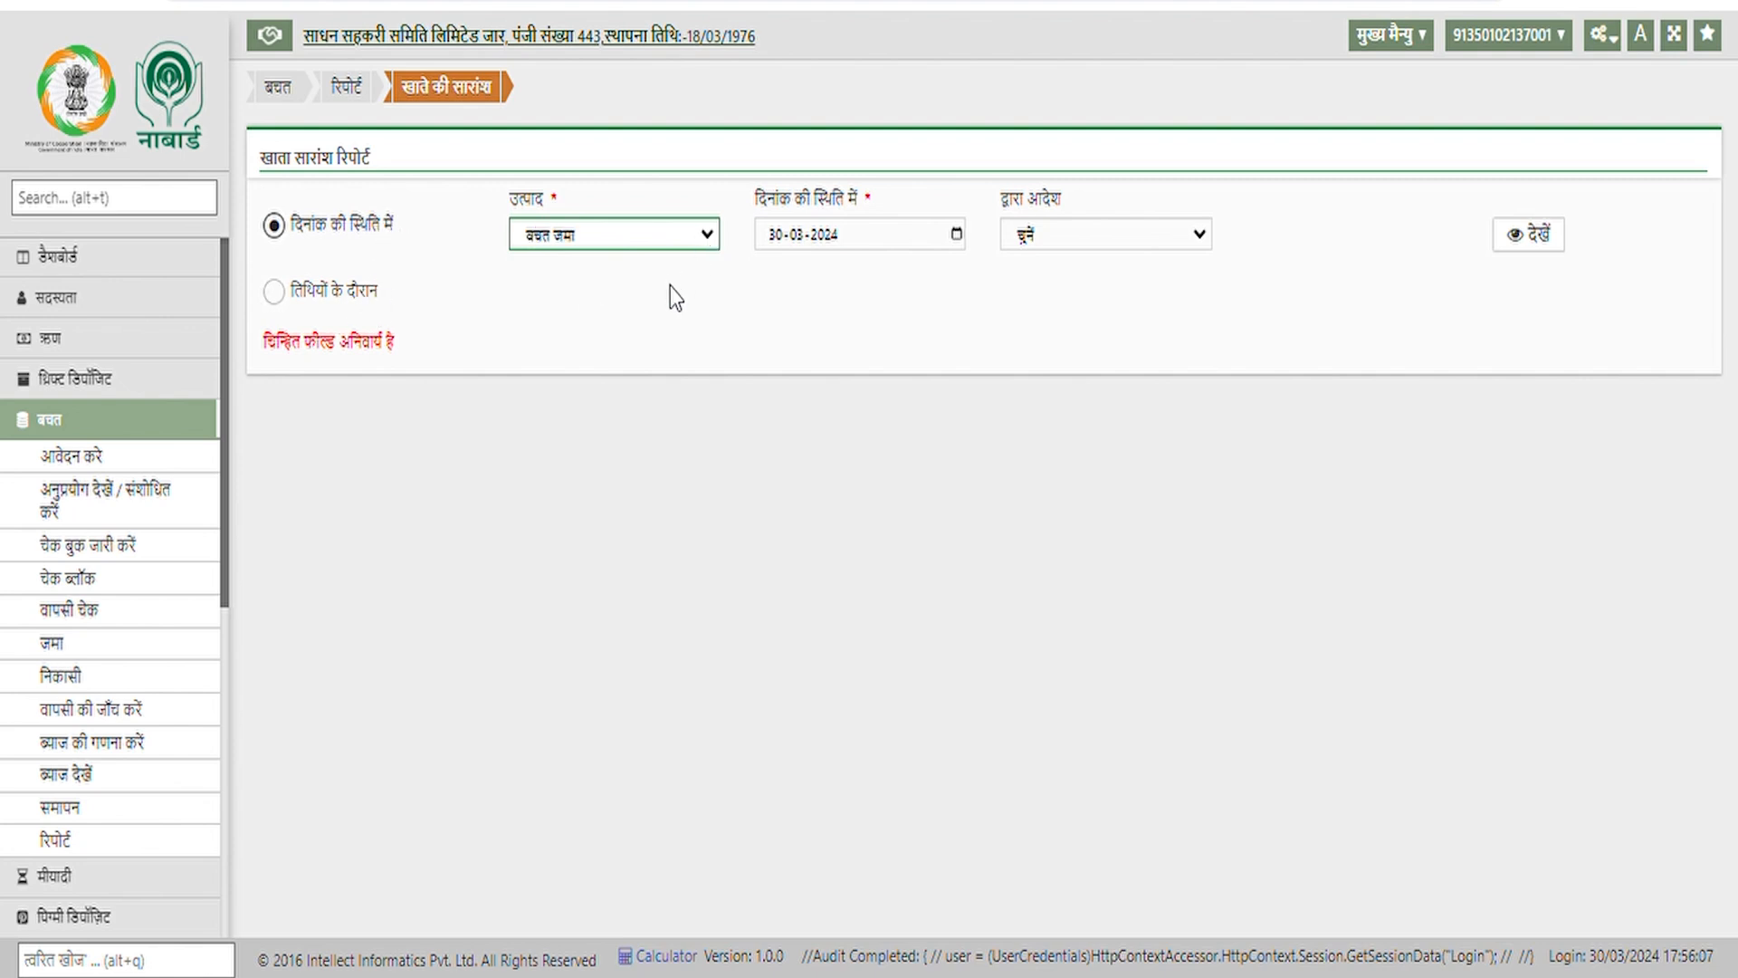
{"action": "left_click", "coordinate": [1101, 246]}
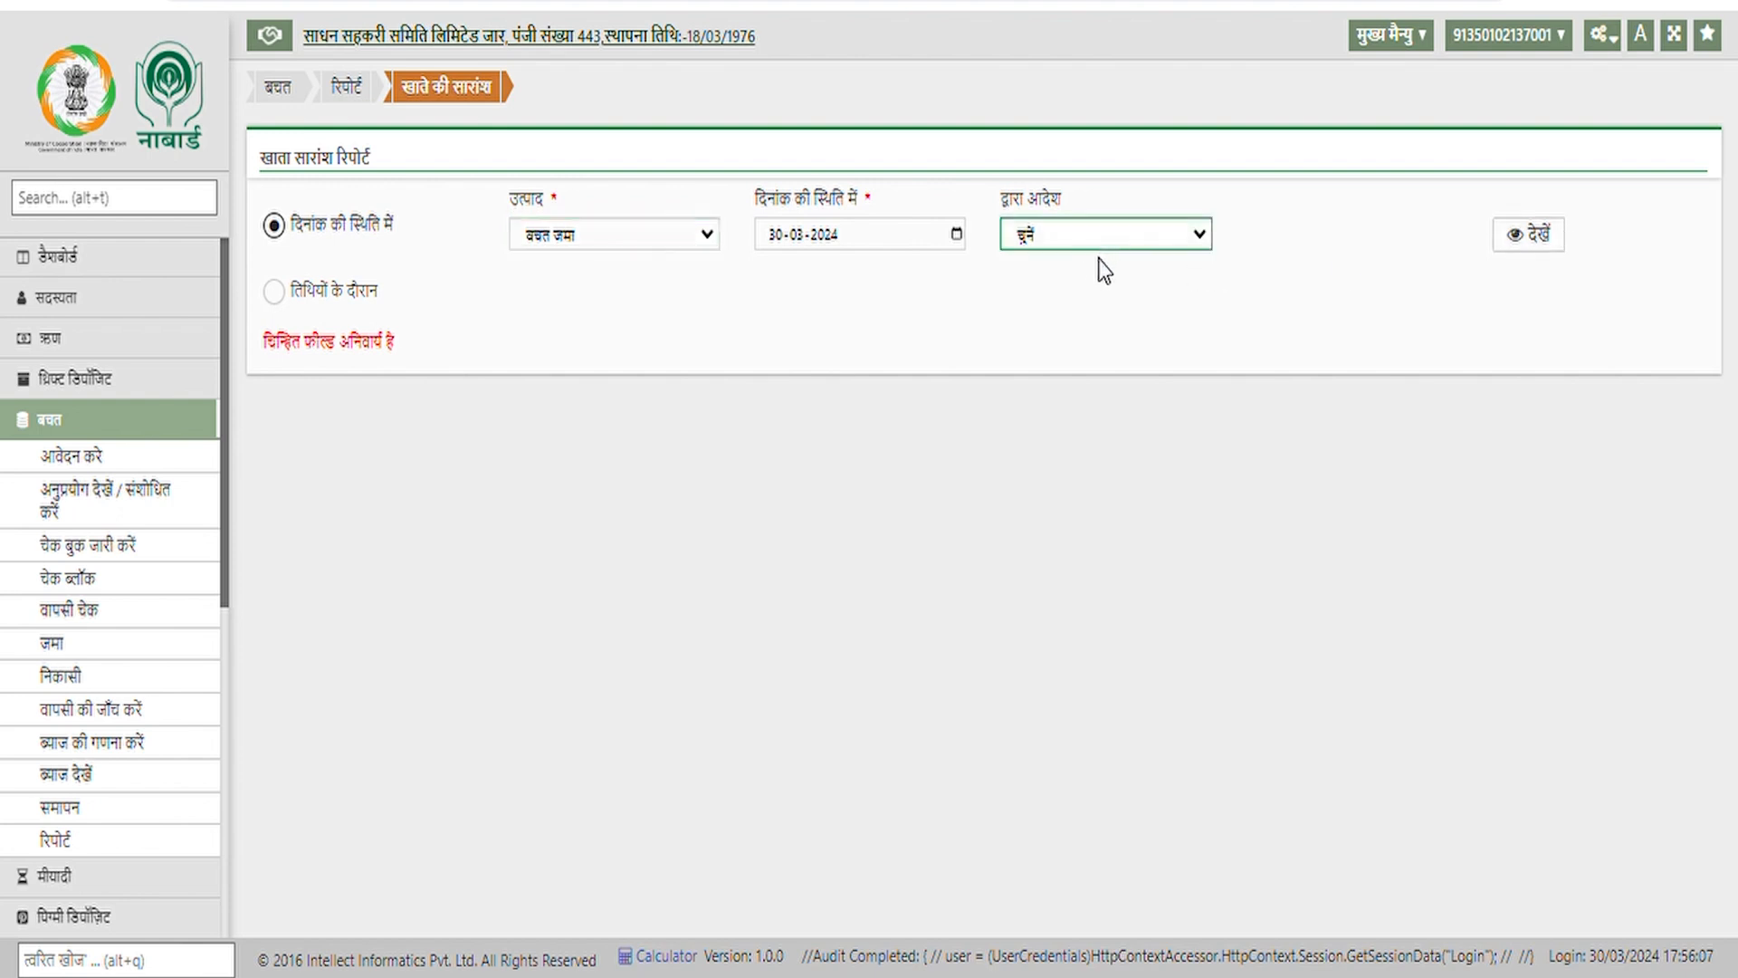
{"action": "left_click", "coordinate": [1098, 323]}
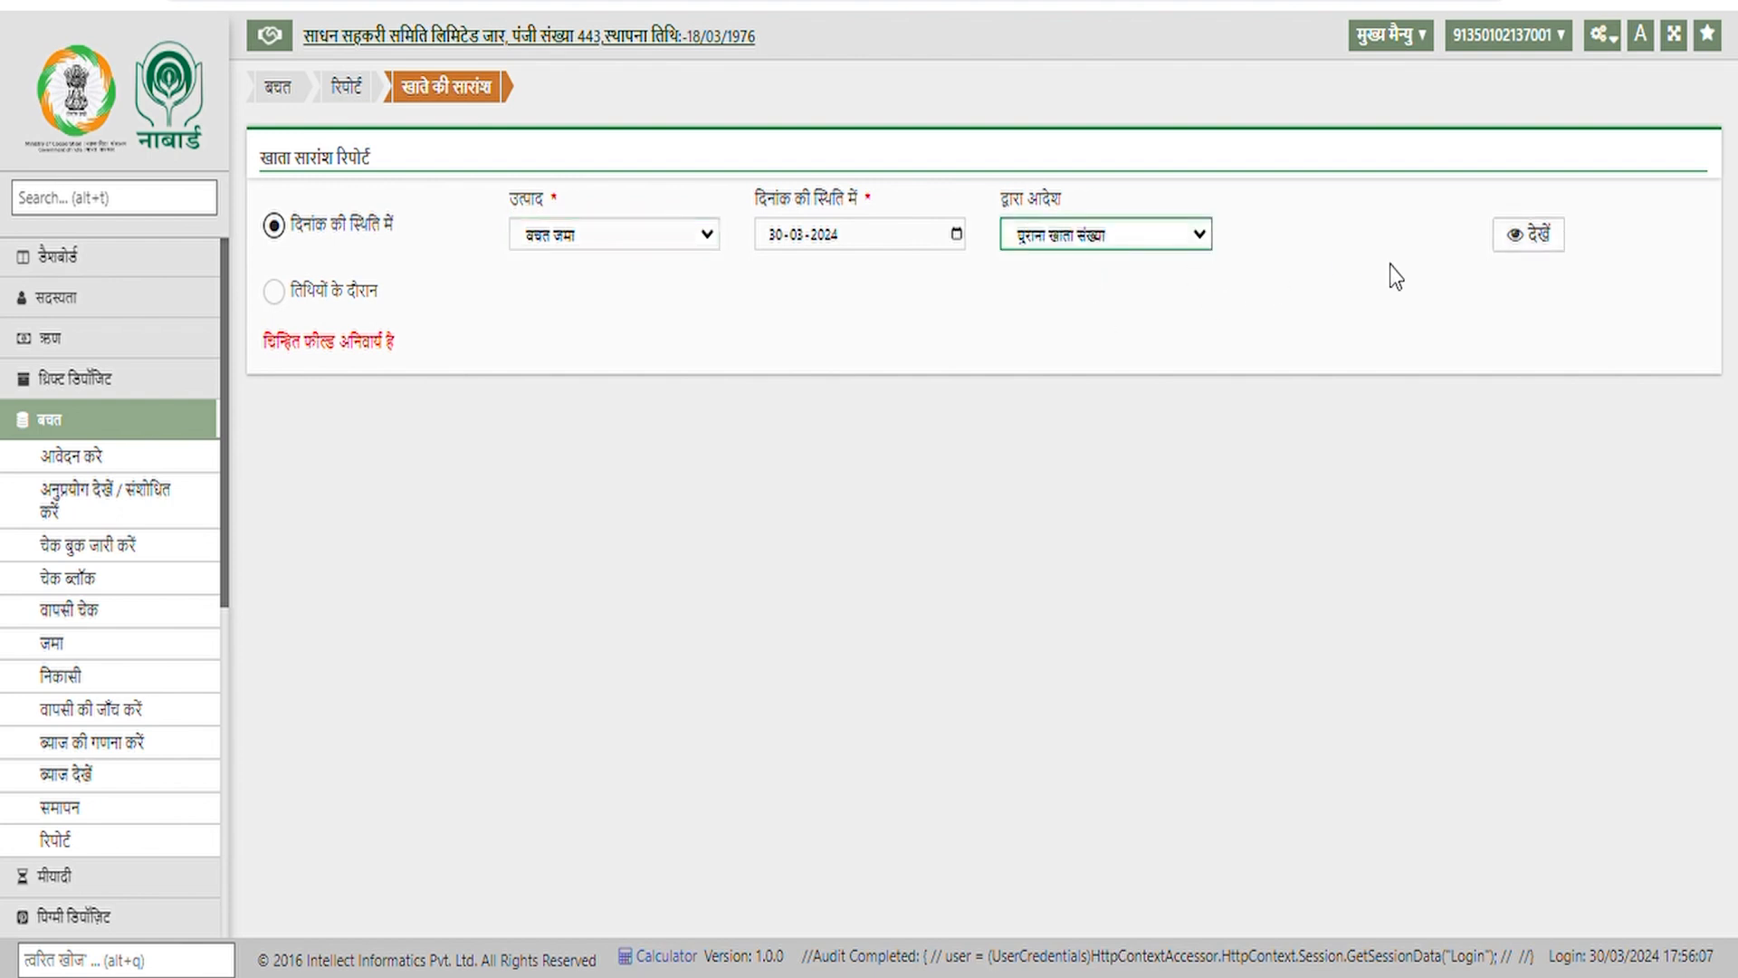
{"action": "left_click", "coordinate": [1550, 246]}
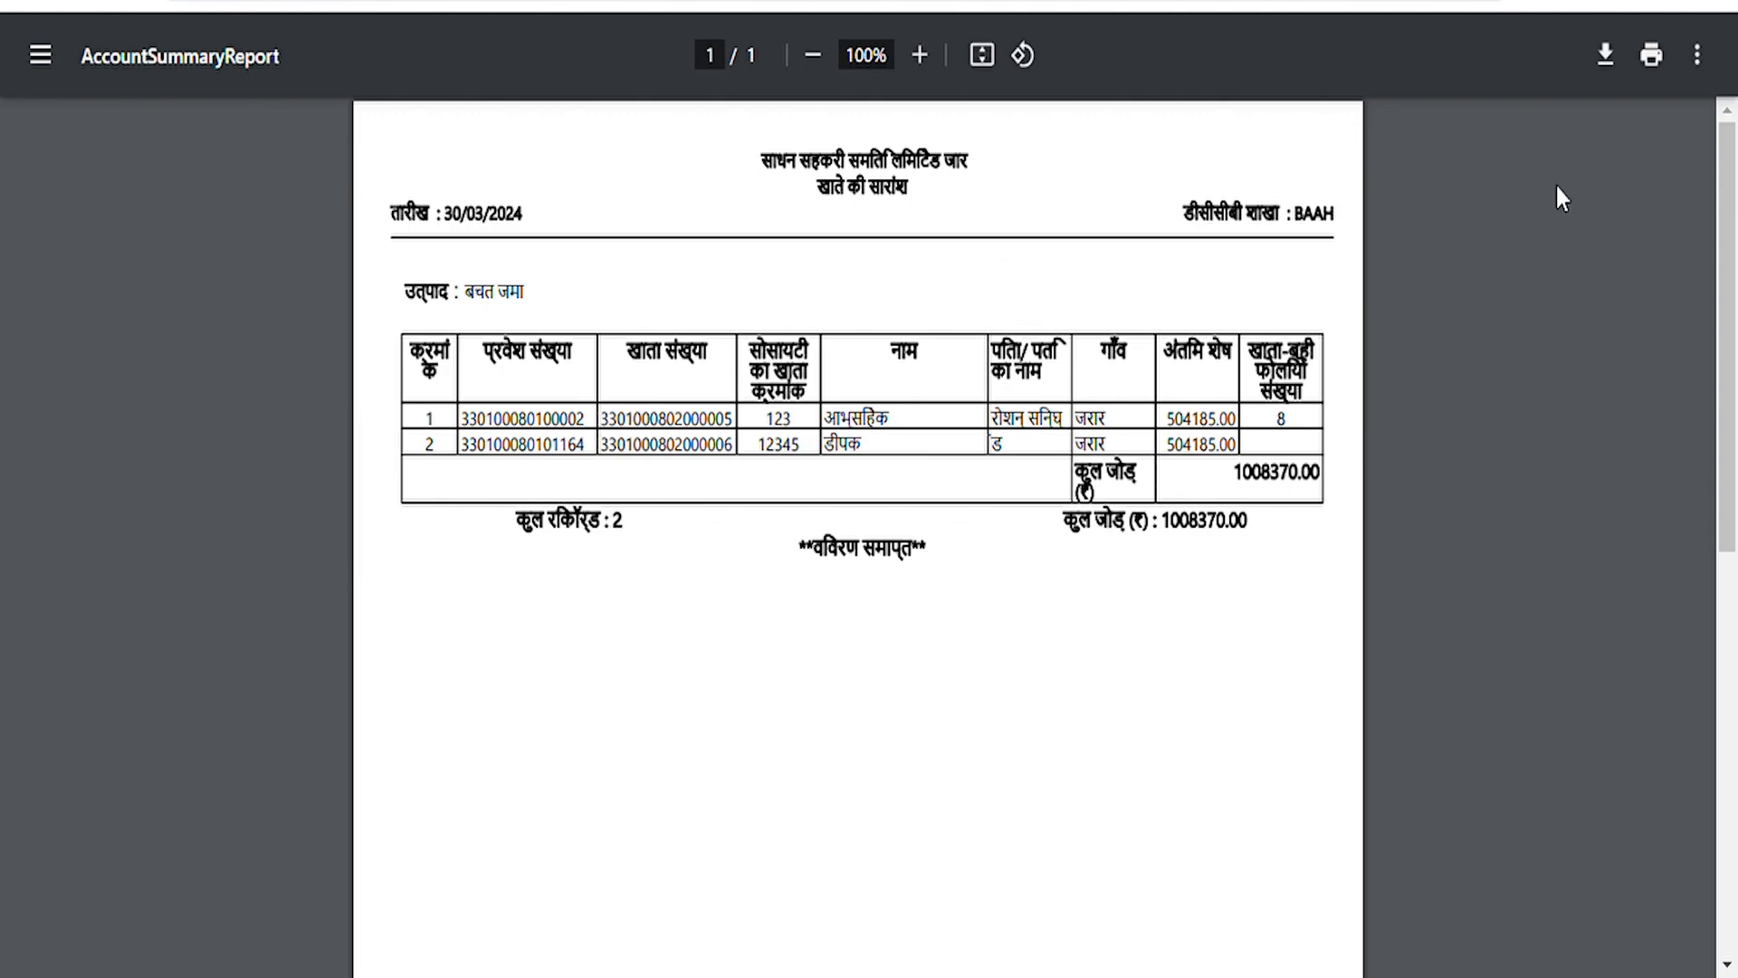